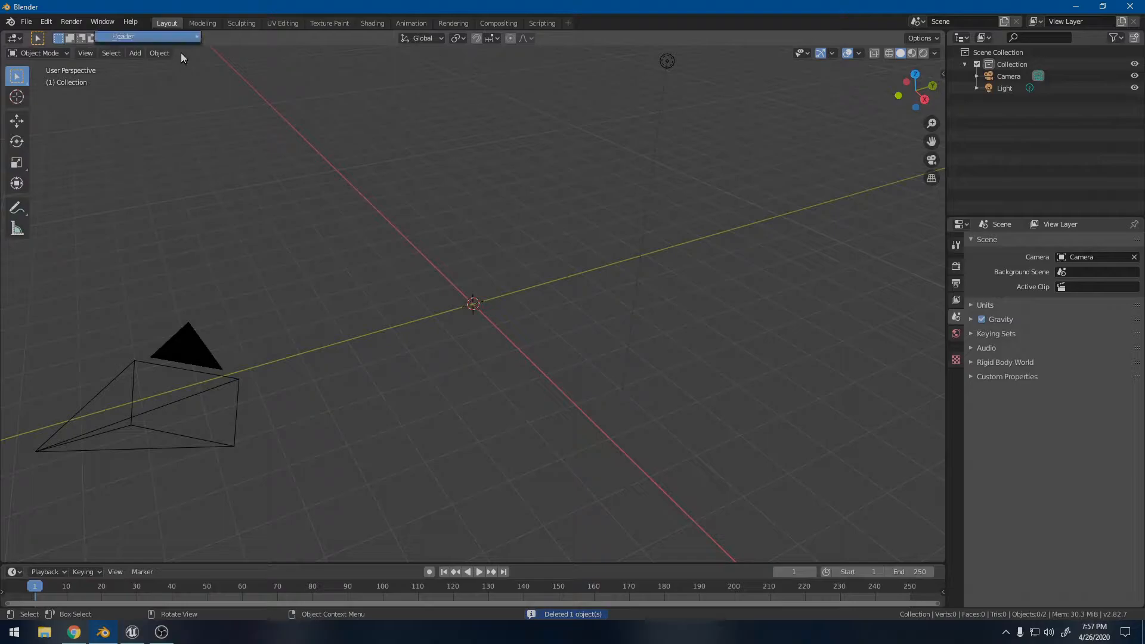
Step: Flip the 3D viewport's header and tool settings bar to the bottom of the viewport
{"action": "left_click", "coordinate": [244, 78]}
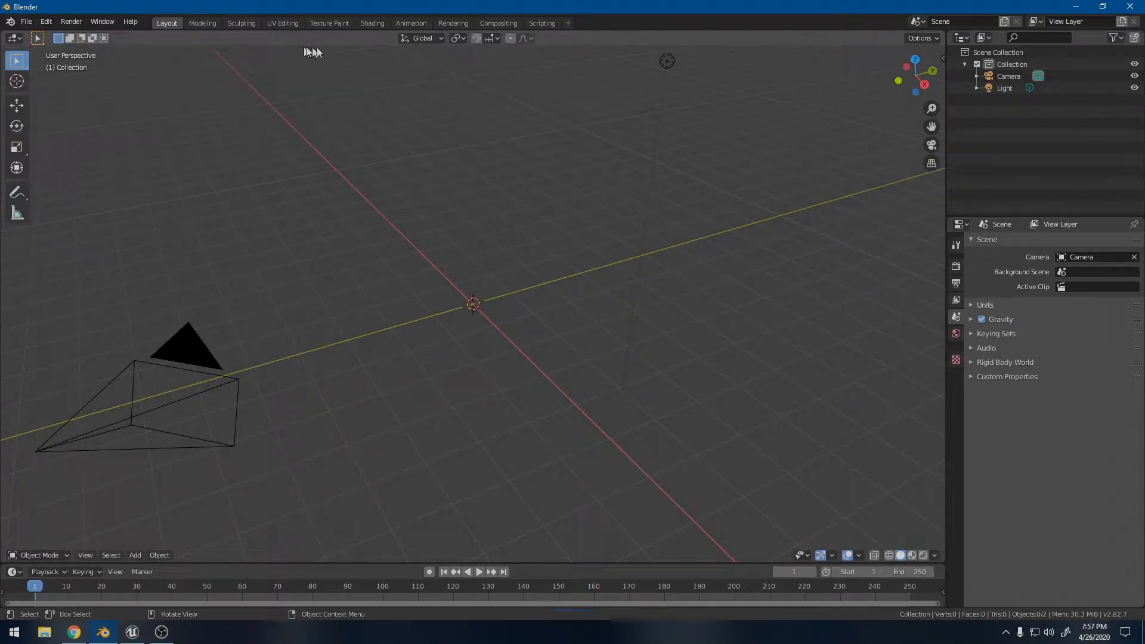
{"action": "right_click", "coordinate": [178, 37]}
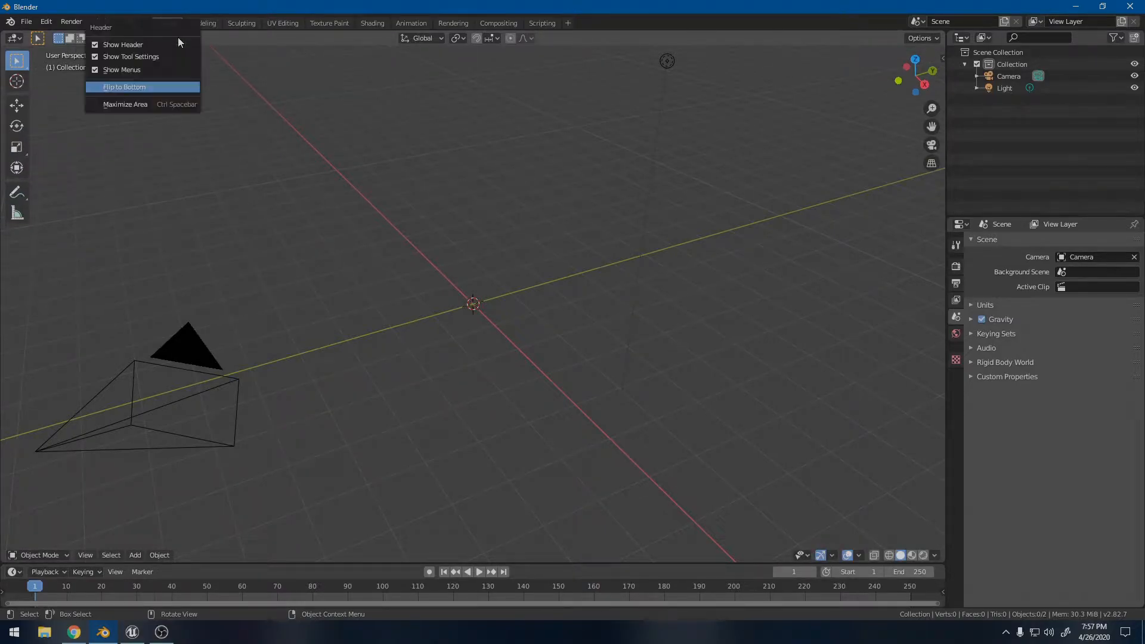
{"action": "left_click", "coordinate": [143, 88]}
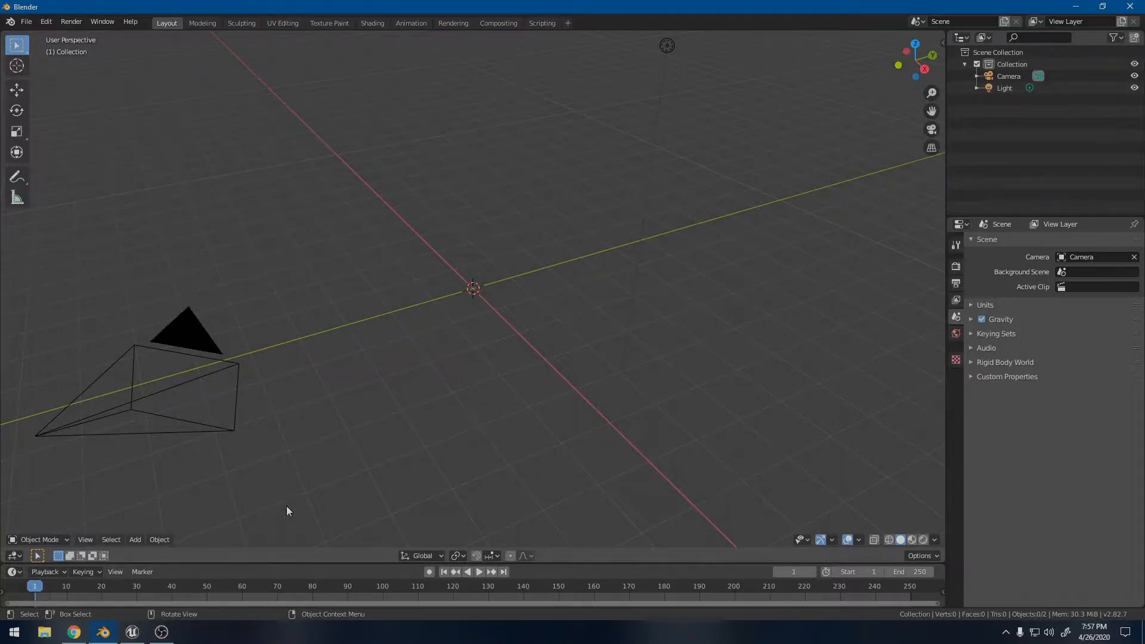
Step: Add a plane mesh at the origin and set the viewport to the top orthographic view
{"action": "left_click", "coordinate": [133, 538]}
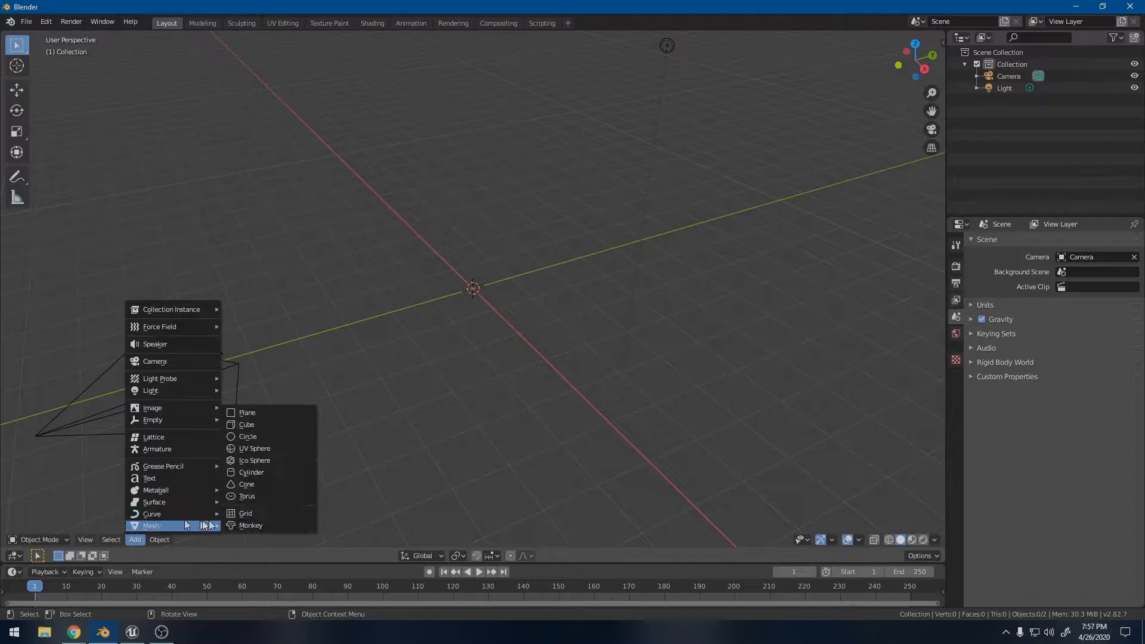
{"action": "left_click", "coordinate": [260, 415]}
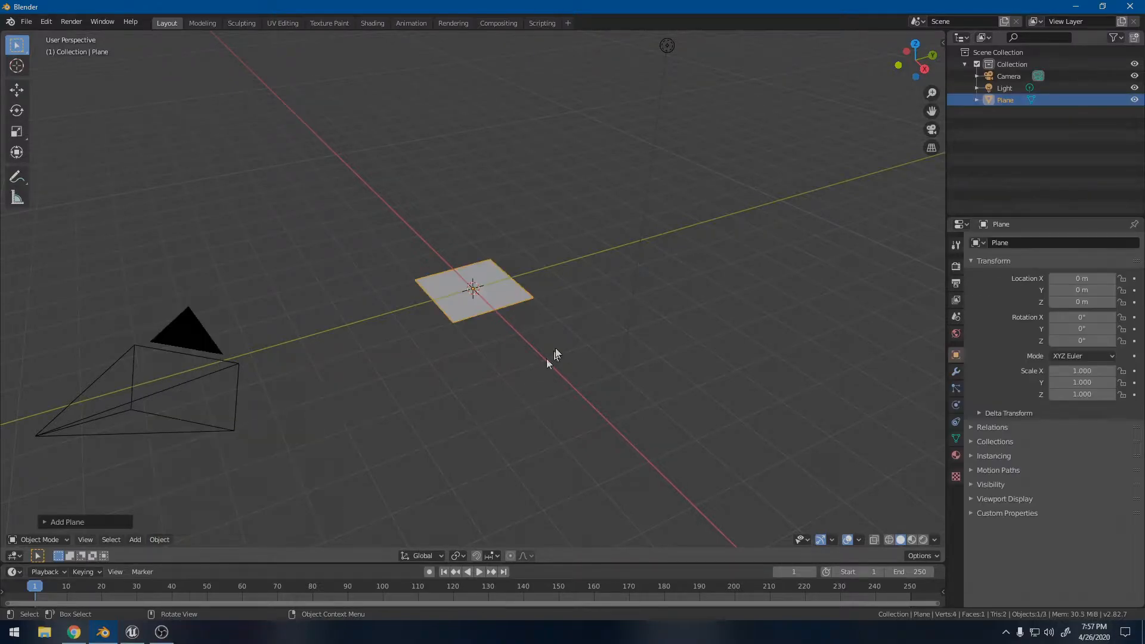
{"action": "key", "text": "KP_1"}
{"action": "key", "text": "KP_3"}
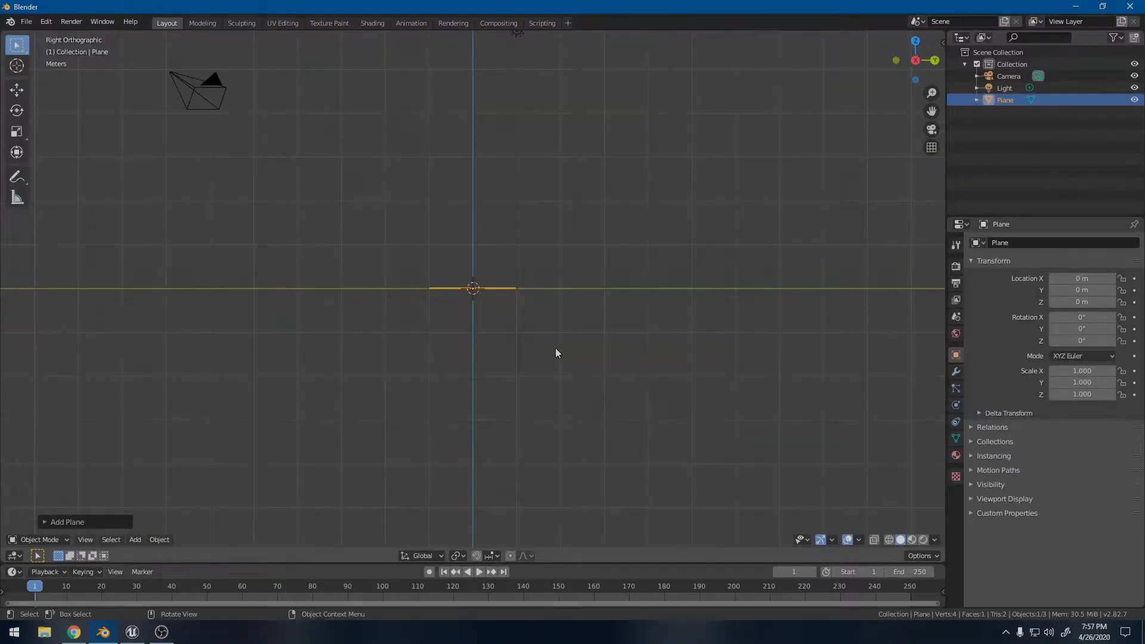
{"action": "key", "text": "KP_1"}
{"action": "key", "text": "KP_9"}
{"action": "key", "text": "KP_Add"}
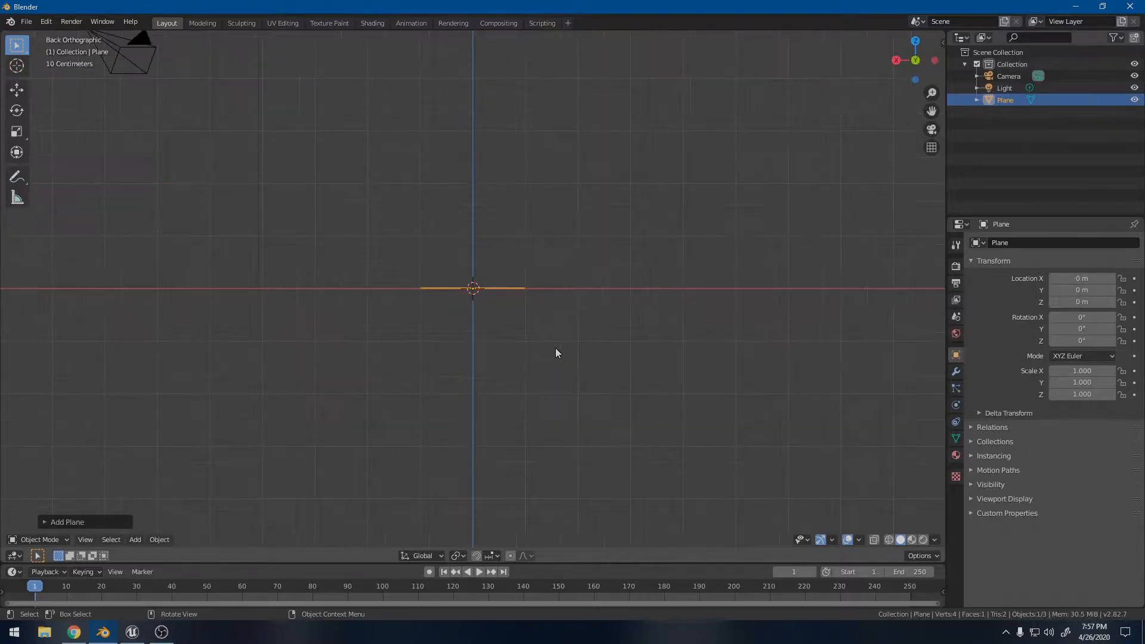
{"action": "key", "text": "KP_7"}
{"action": "key", "text": "KP_1"}
{"action": "key", "text": "KP_7"}
{"action": "scroll", "coordinate": [516, 305], "scroll_direction": "up", "scroll_amount": 5}
{"action": "scroll", "coordinate": [495, 295], "scroll_direction": "down", "scroll_amount": 2}
{"action": "scroll", "coordinate": [494, 301], "scroll_direction": "up", "scroll_amount": 1}
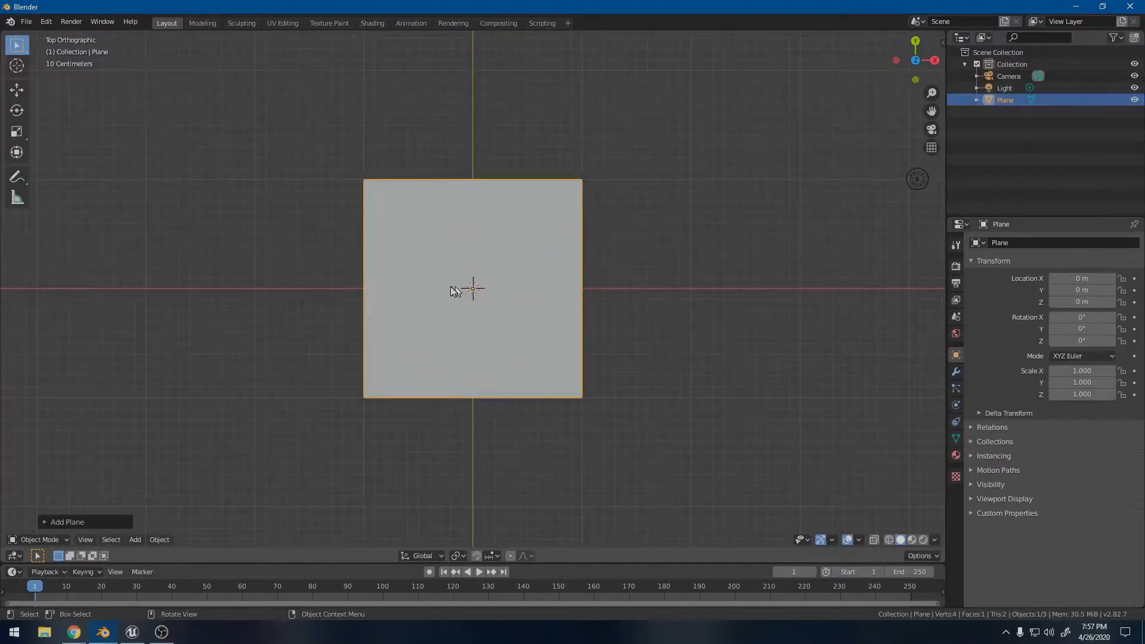
{"action": "left_click", "coordinate": [425, 330]}
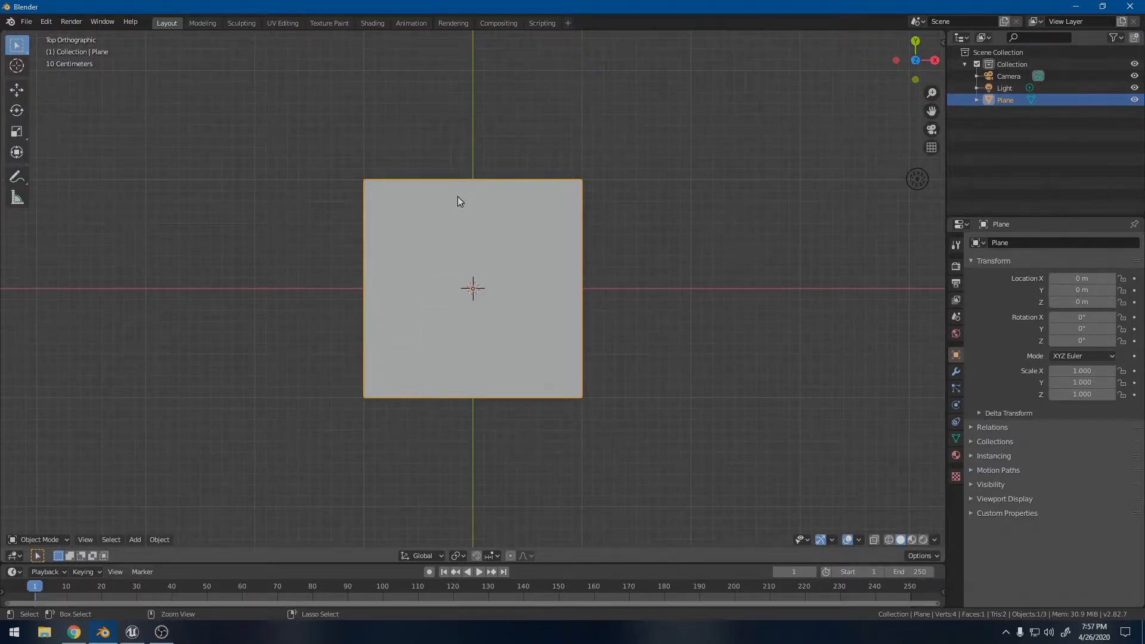
{"action": "scroll", "coordinate": [427, 183], "scroll_direction": "up", "scroll_amount": 1}
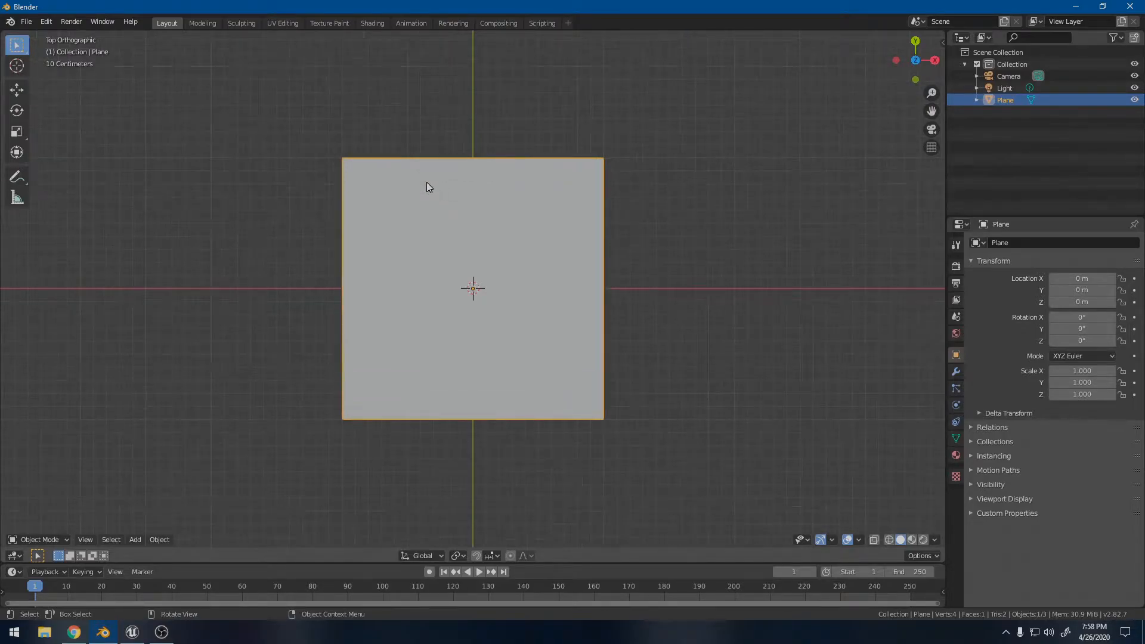
Step: Enter Edit Mode on the plane and add 9 evenly spaced vertical loop cuts without sliding them
{"action": "key", "text": "Tab"}
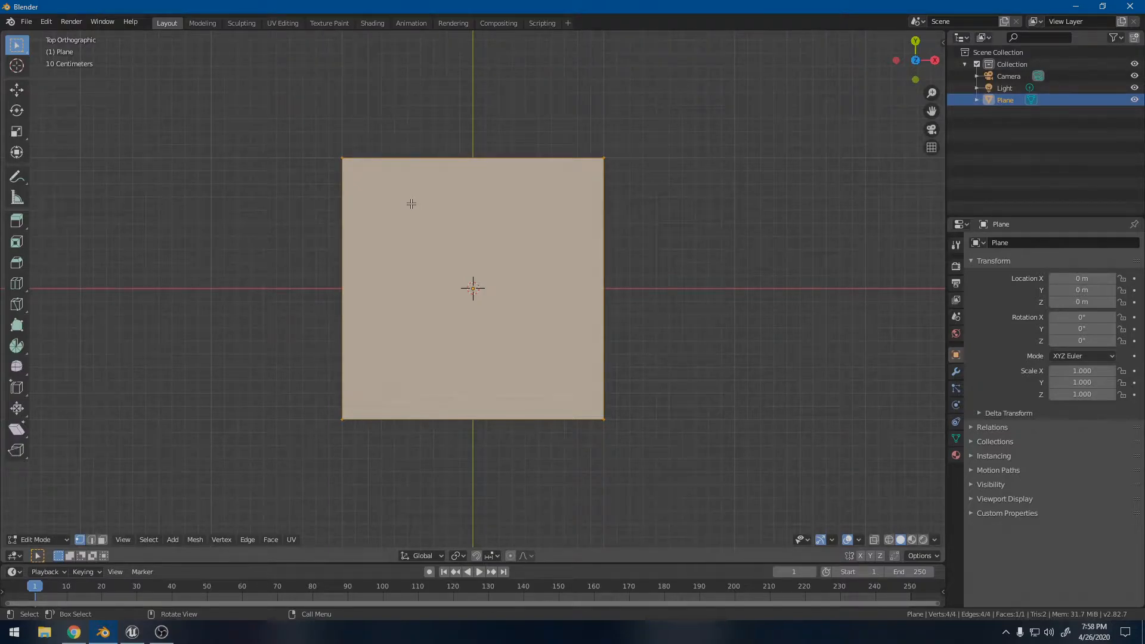
{"action": "key", "text": "ctrl+r"}
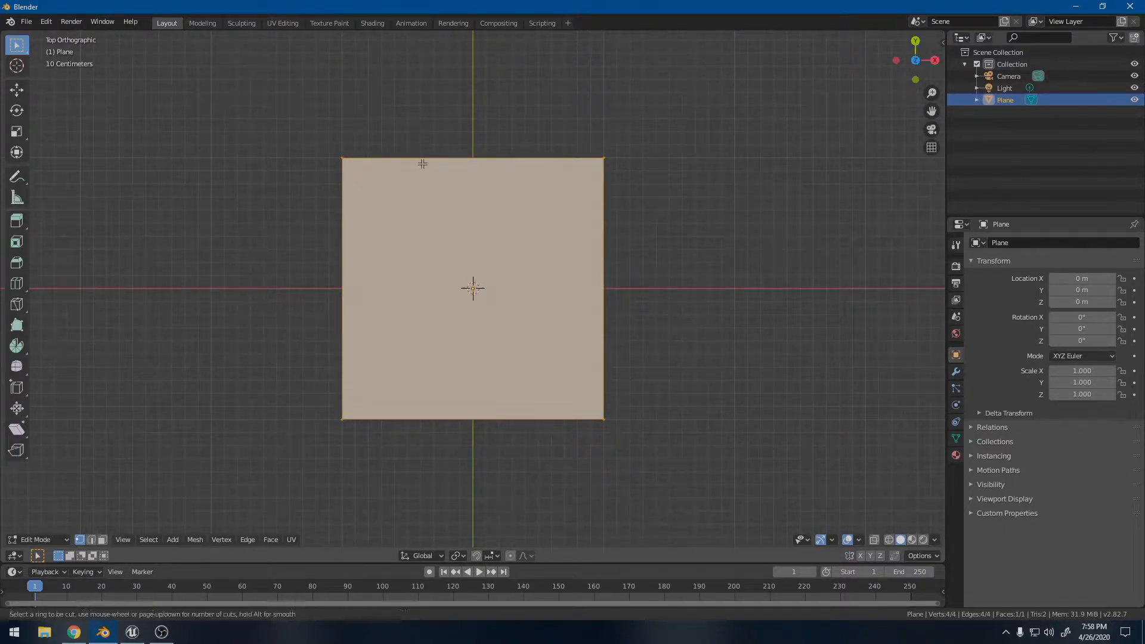
{"action": "scroll", "coordinate": [422, 163], "scroll_direction": "up", "scroll_amount": 3}
{"action": "scroll", "coordinate": [422, 164], "scroll_direction": "up", "scroll_amount": 2}
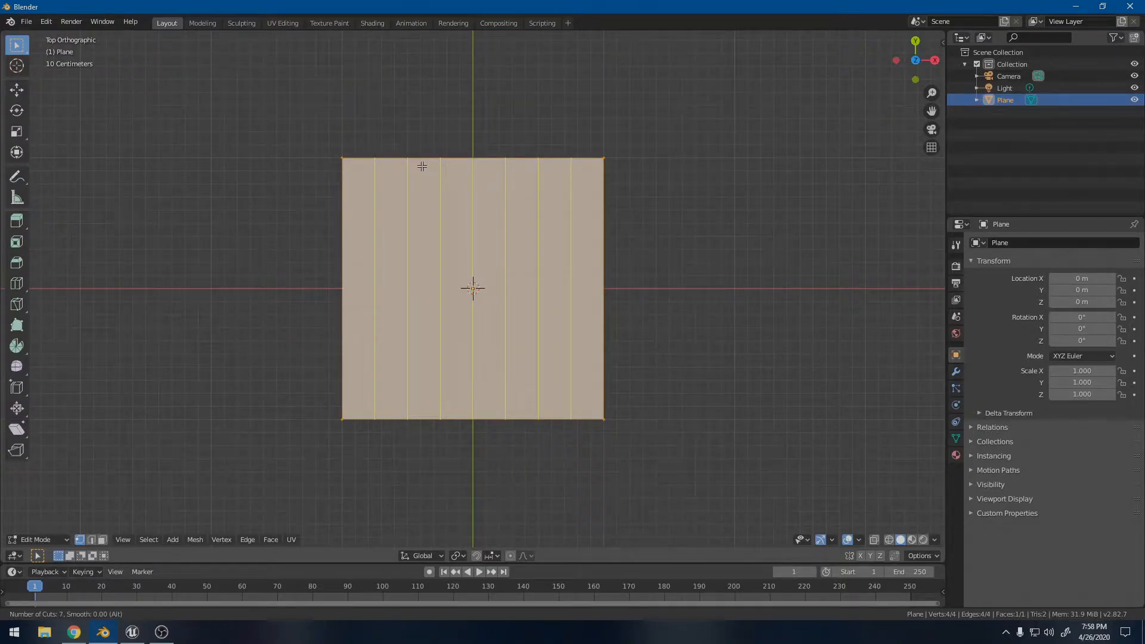
{"action": "scroll", "coordinate": [422, 166], "scroll_direction": "up", "scroll_amount": 2}
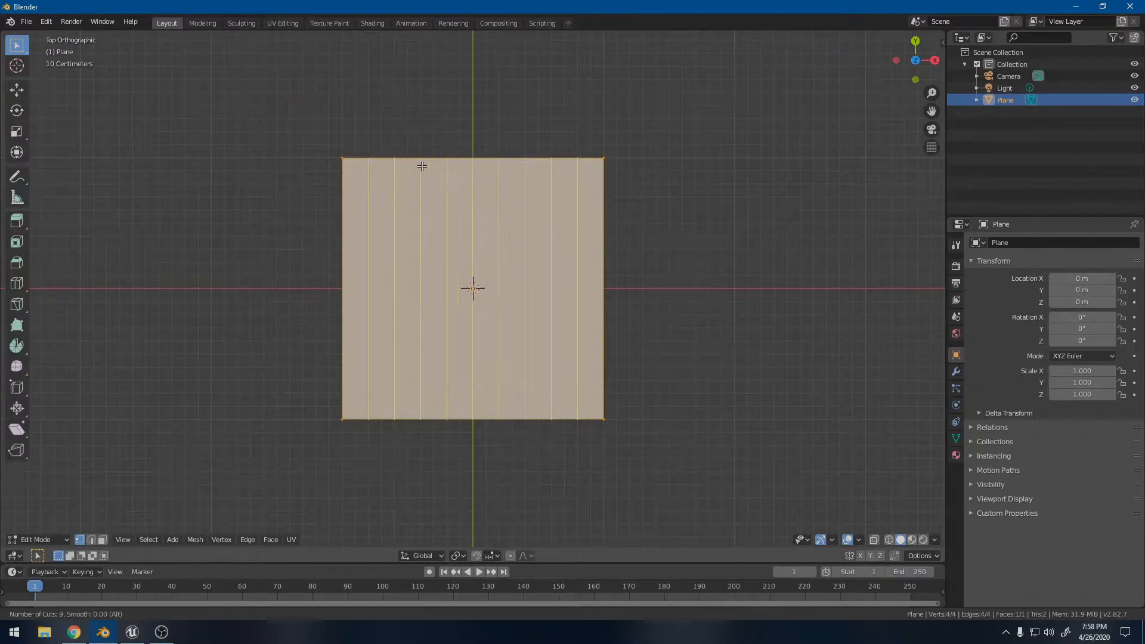
{"action": "scroll", "coordinate": [422, 166], "scroll_direction": "down", "scroll_amount": 2}
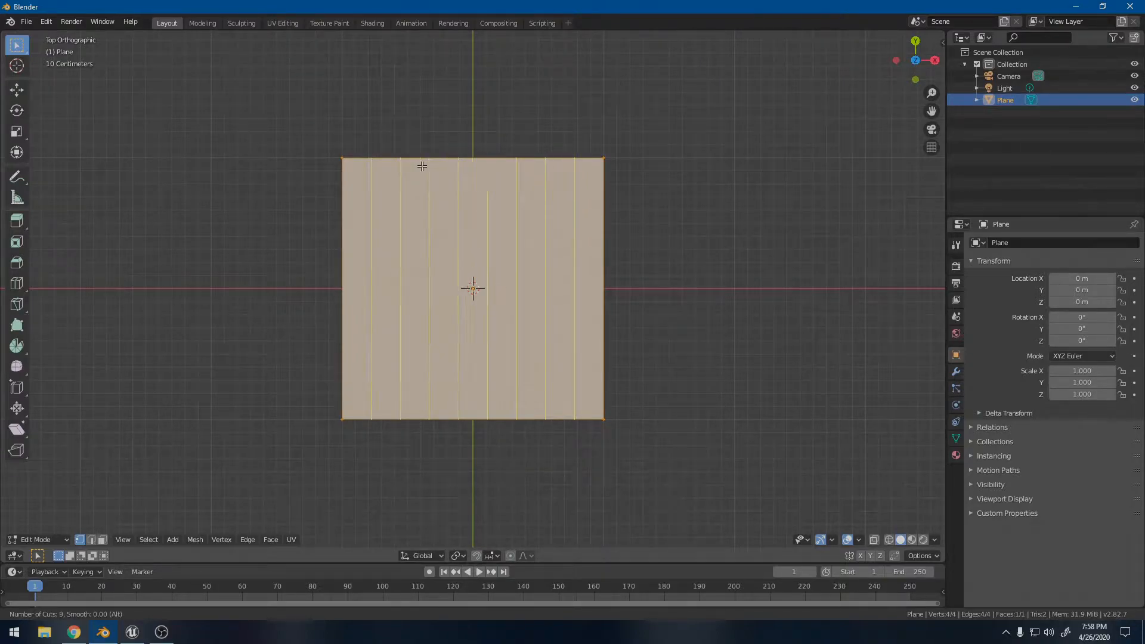
{"action": "scroll", "coordinate": [422, 167], "scroll_direction": "up", "scroll_amount": 2}
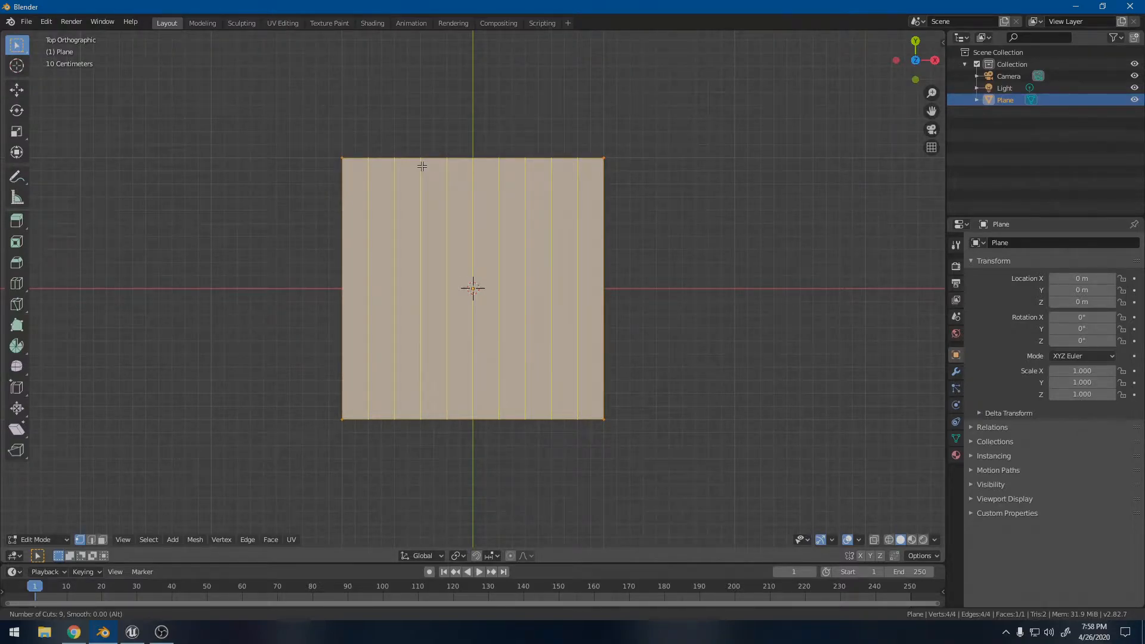
{"action": "left_click", "coordinate": [422, 166]}
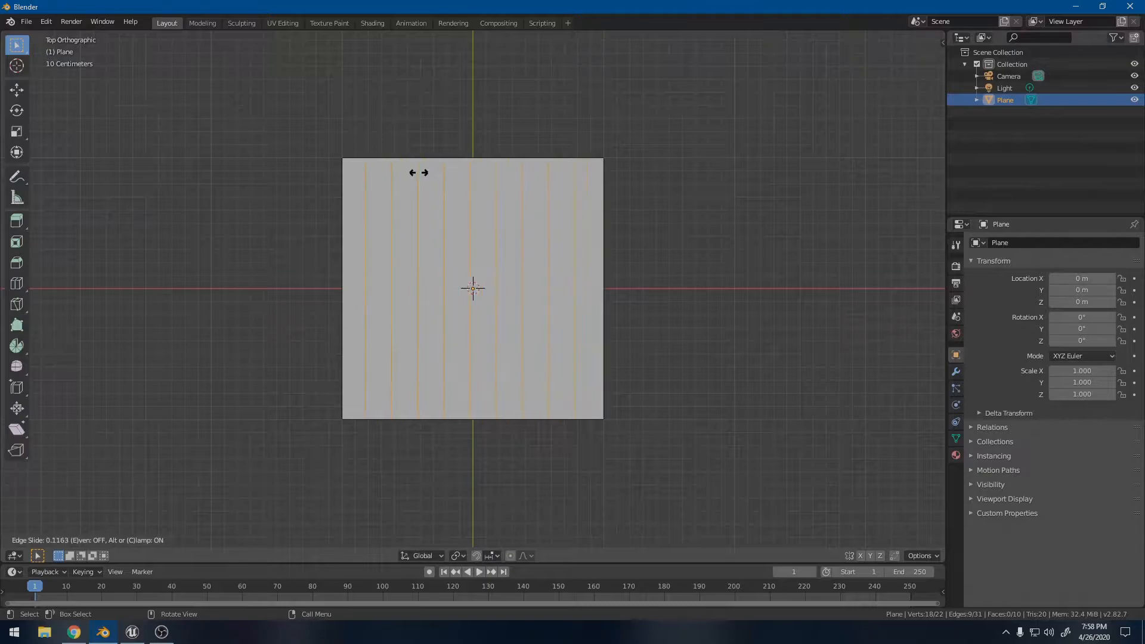
{"action": "right_click", "coordinate": [416, 172]}
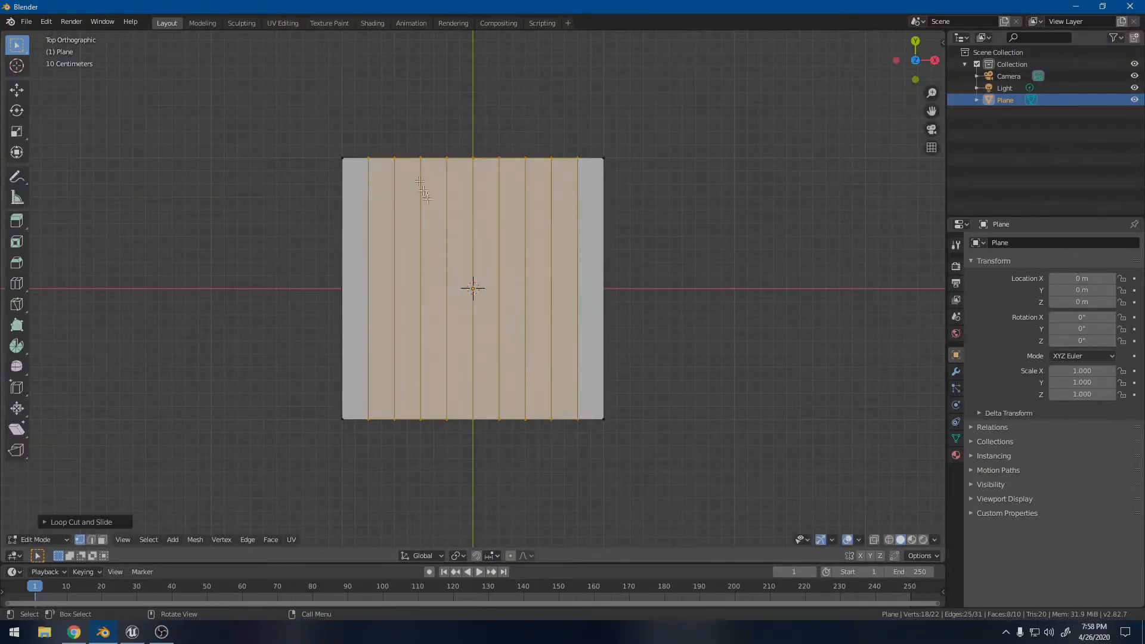
Step: Add 9 evenly spaced horizontal loop cuts to form a 10 by 10 grid on the plane
{"action": "key", "text": "ctrl+r"}
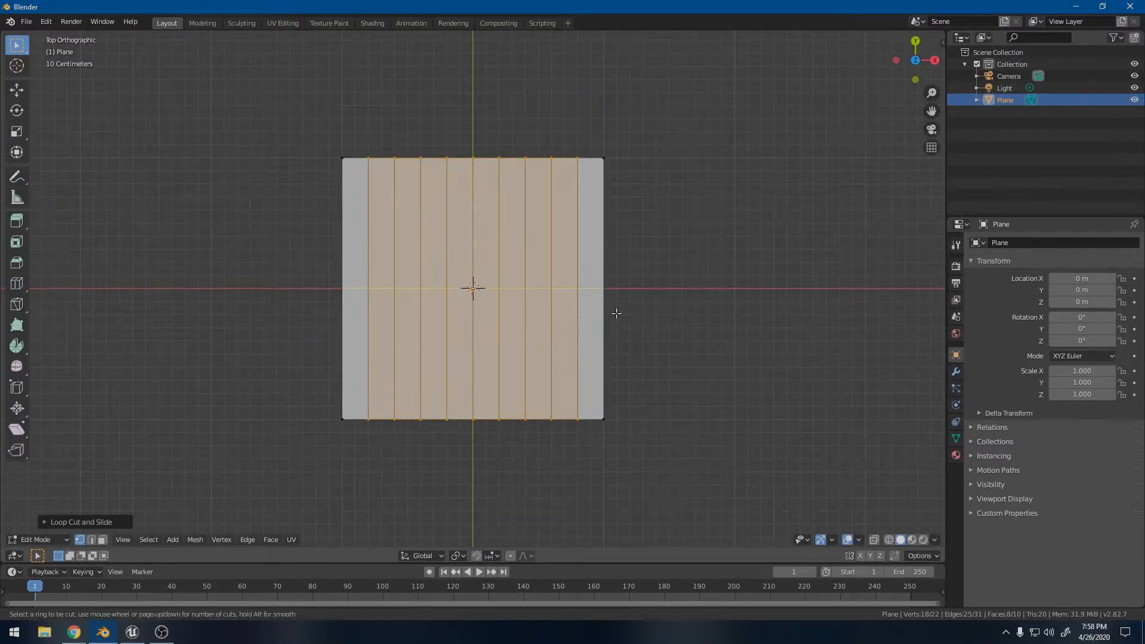
{"action": "scroll", "coordinate": [603, 315], "scroll_direction": "up", "scroll_amount": 2}
{"action": "scroll", "coordinate": [604, 315], "scroll_direction": "up", "scroll_amount": 3}
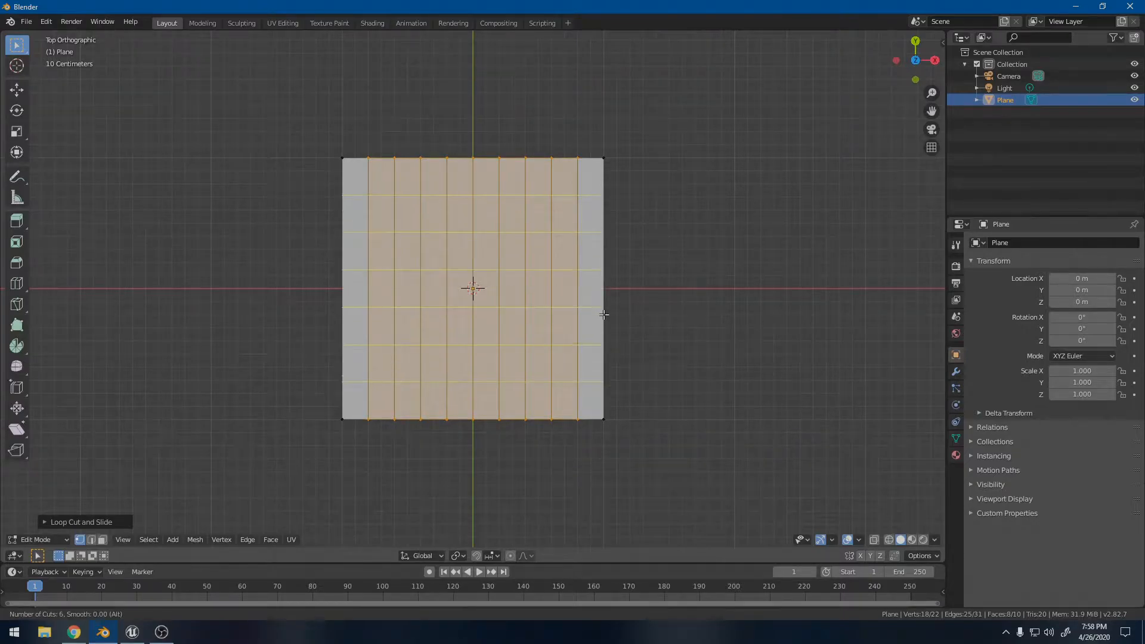
{"action": "scroll", "coordinate": [604, 314], "scroll_direction": "up", "scroll_amount": 1}
{"action": "scroll", "coordinate": [604, 315], "scroll_direction": "up", "scroll_amount": 2}
{"action": "left_click", "coordinate": [604, 315]}
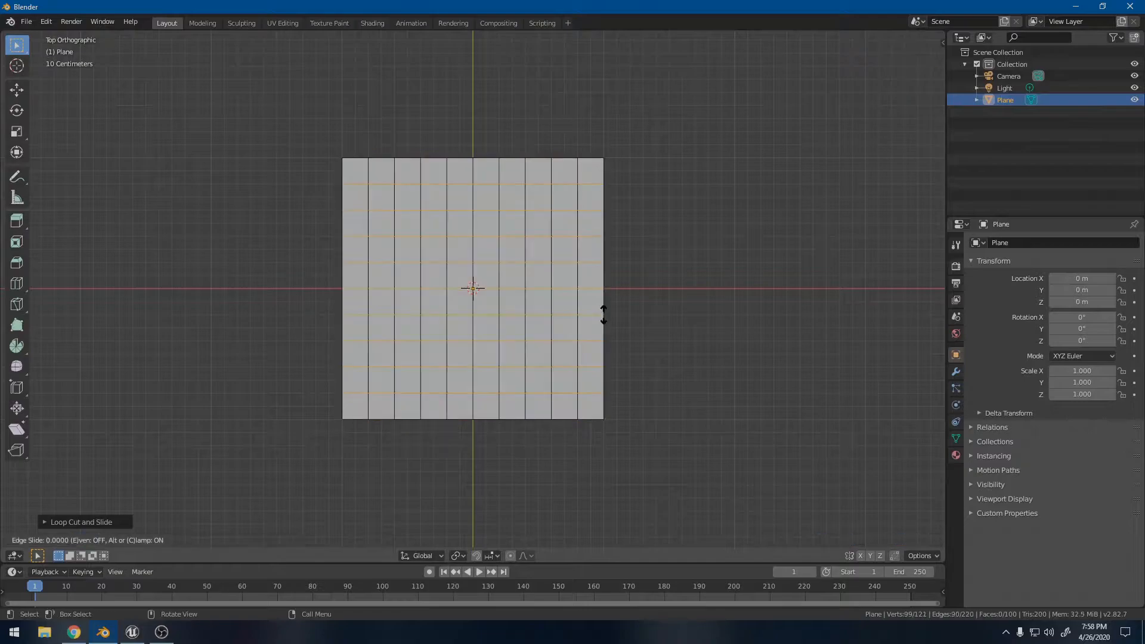
{"action": "left_click", "coordinate": [604, 315]}
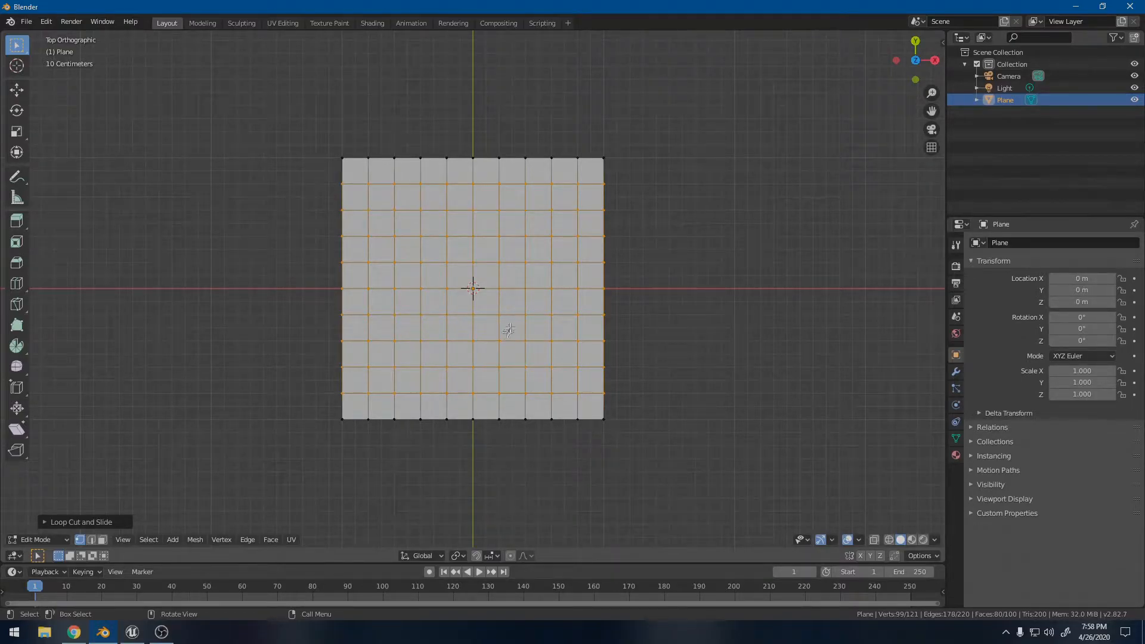
Step: Knife-cut from the plane's left edge four cells below the top, three cells inward, diagonally to the vertical centre line, then down it
{"action": "key", "text": "k"}
{"action": "left_click", "coordinate": [474, 395]}
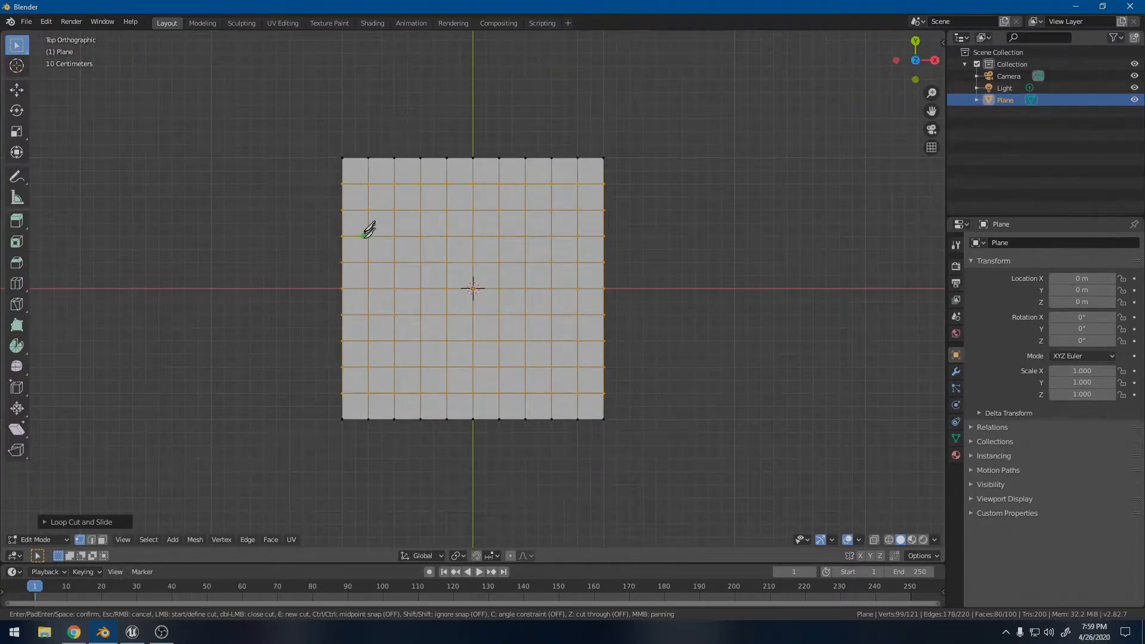
{"action": "left_click", "coordinate": [342, 262]}
{"action": "left_click", "coordinate": [395, 263]}
{"action": "left_click", "coordinate": [395, 262]}
{"action": "left_click", "coordinate": [421, 263]}
{"action": "left_click", "coordinate": [473, 314]}
{"action": "left_click", "coordinate": [473, 341]}
{"action": "left_click", "coordinate": [473, 368]}
{"action": "left_click", "coordinate": [473, 393]}
{"action": "key", "text": "Return"}
{"action": "left_click", "coordinate": [329, 455]}
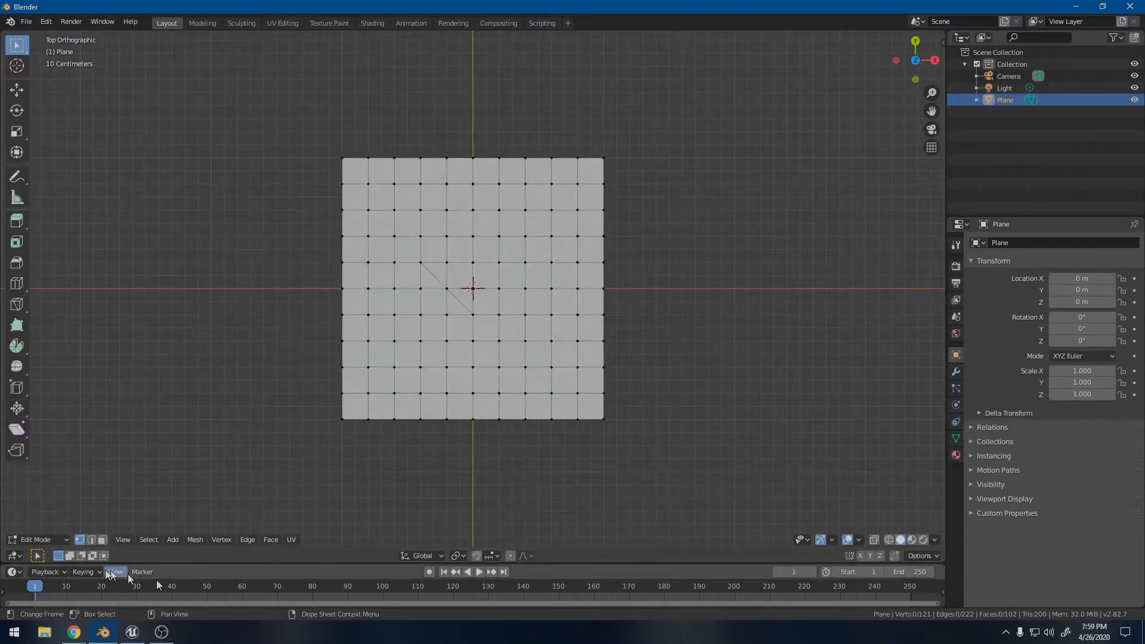
Step: Switch the mesh selection to face mode and clear the selection
{"action": "key", "text": "c"}
{"action": "mouse_move", "coordinate": [327, 398]}
{"action": "left_mouse_down"}
{"action": "mouse_move", "coordinate": [366, 352]}
{"action": "mouse_move", "coordinate": [361, 294]}
{"action": "mouse_move", "coordinate": [417, 299]}
{"action": "mouse_move", "coordinate": [438, 315]}
{"action": "mouse_move", "coordinate": [437, 377]}
{"action": "mouse_move", "coordinate": [418, 398]}
{"action": "mouse_move", "coordinate": [363, 388]}
{"action": "left_mouse_up"}
{"action": "key", "text": "Escape"}
{"action": "key", "text": "a"}
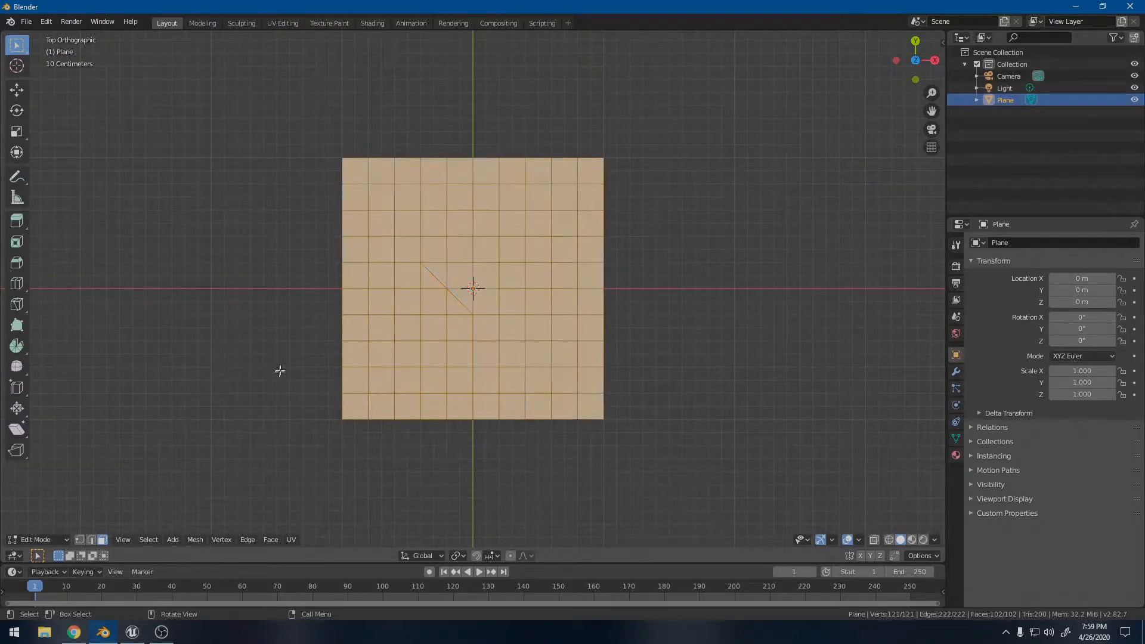
{"action": "key", "text": "alt+a"}
{"action": "key", "text": "Tab"}
{"action": "key", "text": "Tab"}
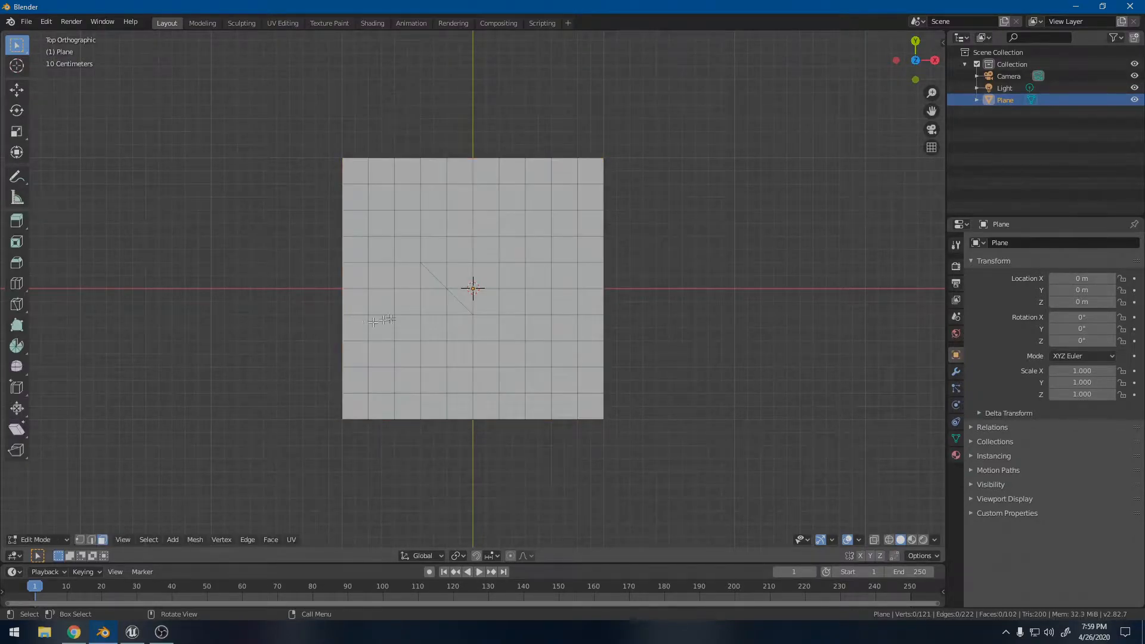
Step: Circle-select all faces in the plane's lower-left area bounded by the knife cut and delete them
{"action": "key", "text": "c"}
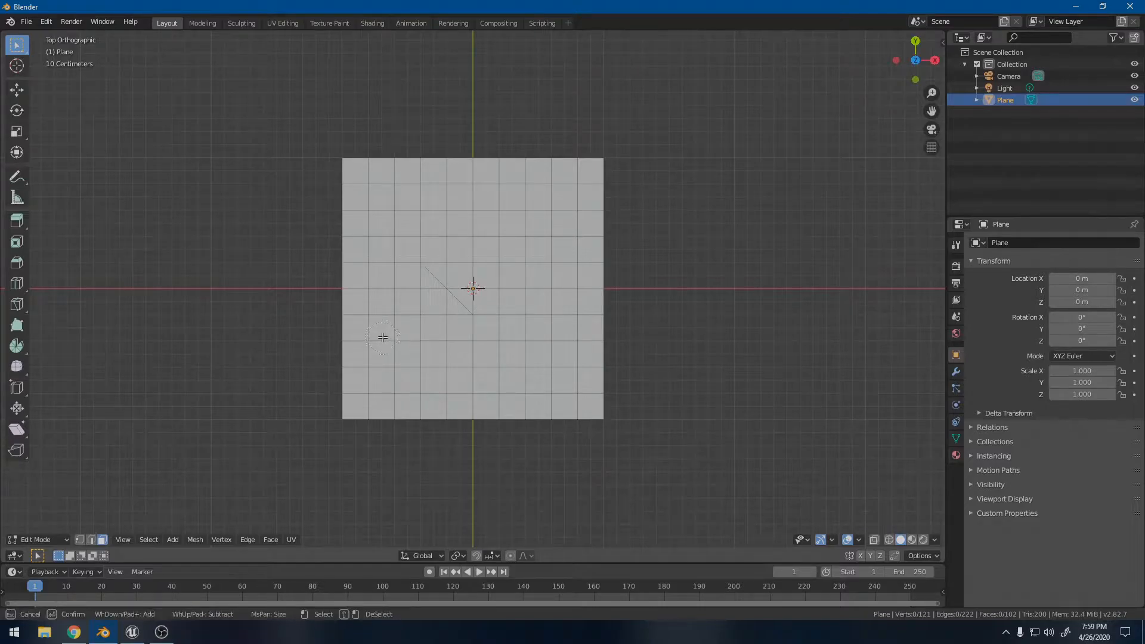
{"action": "scroll", "coordinate": [377, 346], "scroll_direction": "down", "scroll_amount": 6}
{"action": "scroll", "coordinate": [209, 337], "scroll_direction": "up", "scroll_amount": 2}
{"action": "scroll", "coordinate": [209, 337], "scroll_direction": "up", "scroll_amount": 2}
{"action": "scroll", "coordinate": [210, 335], "scroll_direction": "down", "scroll_amount": 4}
{"action": "scroll", "coordinate": [214, 332], "scroll_direction": "up", "scroll_amount": 6}
{"action": "scroll", "coordinate": [216, 332], "scroll_direction": "down", "scroll_amount": 3}
{"action": "scroll", "coordinate": [217, 332], "scroll_direction": "up", "scroll_amount": 1}
{"action": "scroll", "coordinate": [217, 332], "scroll_direction": "up", "scroll_amount": 2}
{"action": "mouse_move", "coordinate": [302, 340]}
{"action": "left_mouse_down"}
{"action": "mouse_move", "coordinate": [399, 315]}
{"action": "mouse_move", "coordinate": [418, 358]}
{"action": "mouse_move", "coordinate": [405, 384]}
{"action": "mouse_move", "coordinate": [310, 391]}
{"action": "left_mouse_up"}
{"action": "right_click", "coordinate": [302, 388]}
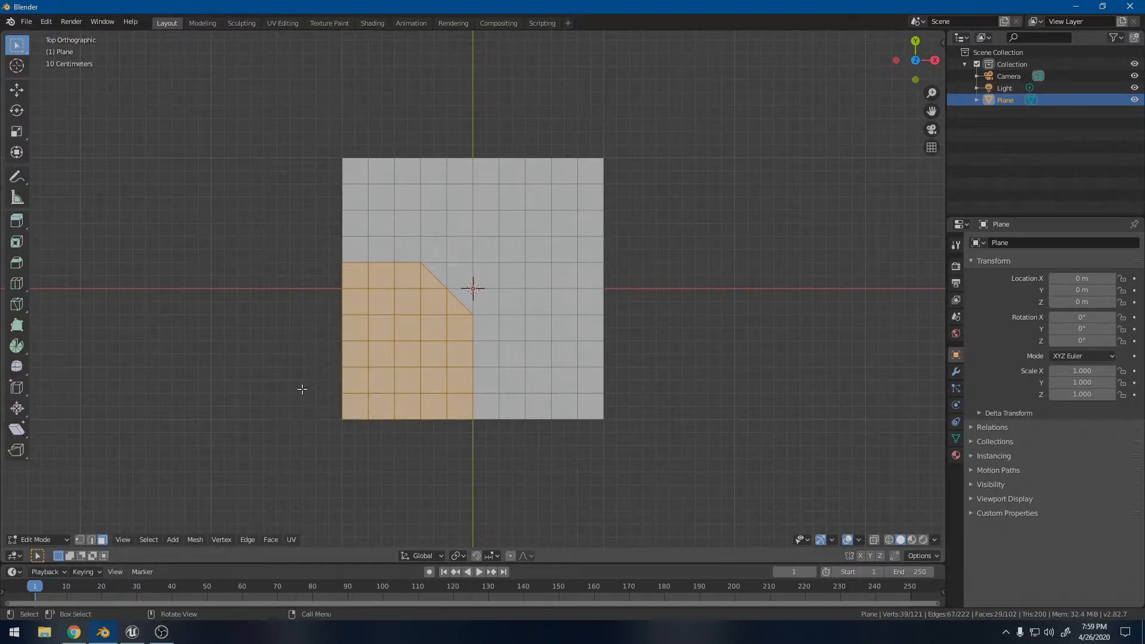
{"action": "key", "text": "x"}
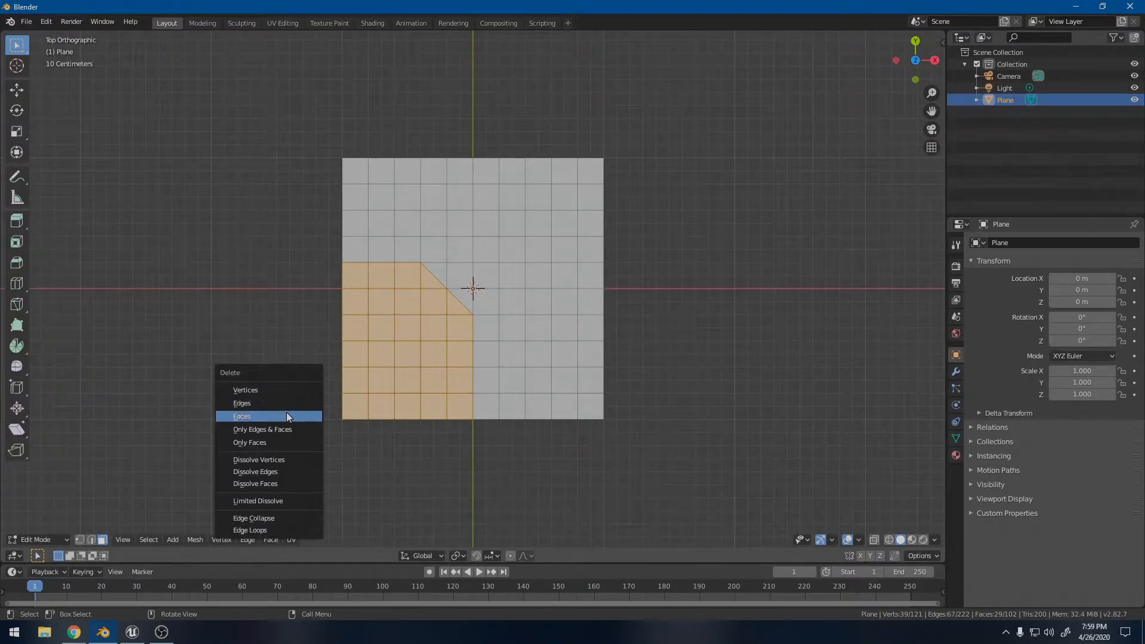
{"action": "left_click", "coordinate": [286, 414]}
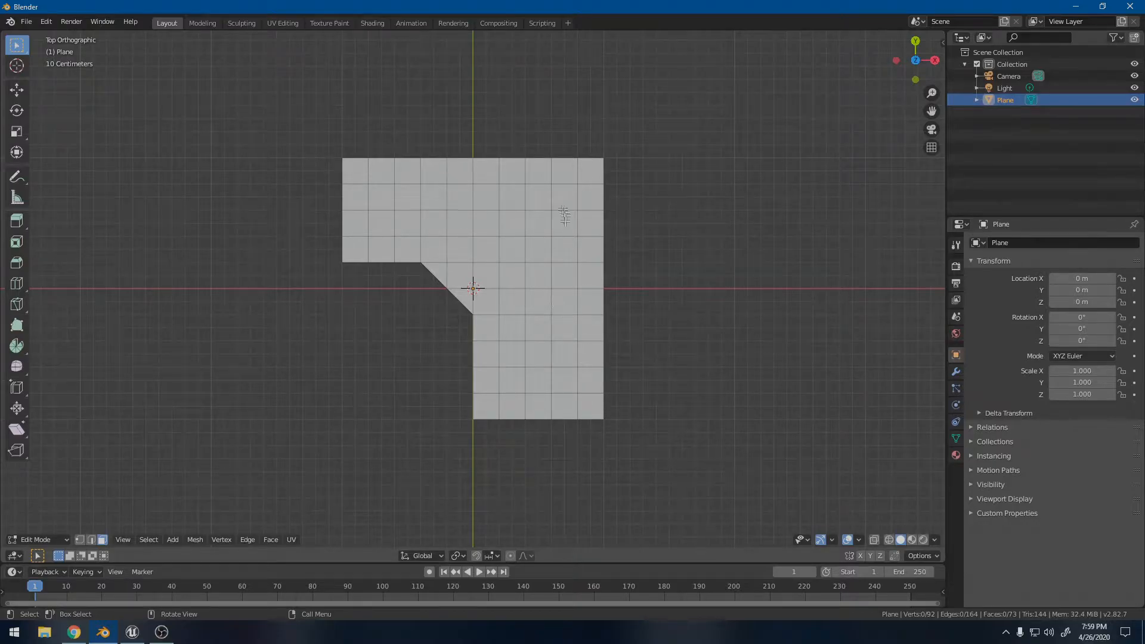
Step: Knife-cut an angled curve across the upper-right corner, from one cell right of top centre to the right edge's midpoint
{"action": "right_click", "coordinate": [534, 186]}
{"action": "key", "text": "k"}
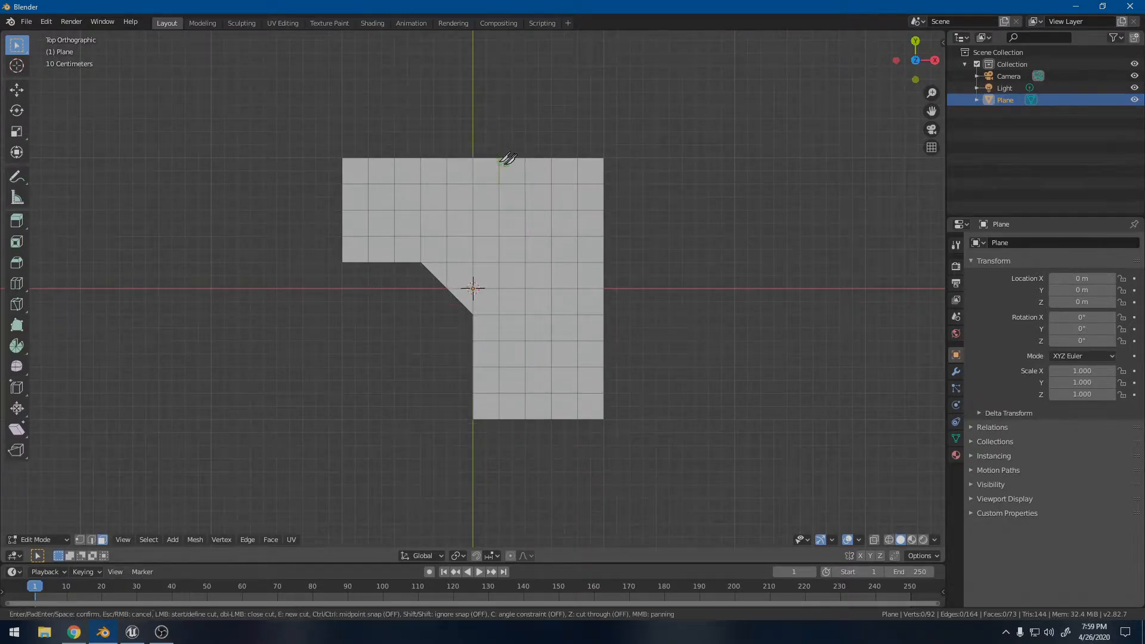
{"action": "left_click", "coordinate": [499, 158]}
{"action": "left_click", "coordinate": [577, 236]}
{"action": "left_click", "coordinate": [593, 263]}
{"action": "left_click", "coordinate": [603, 288]}
{"action": "key", "text": "Return"}
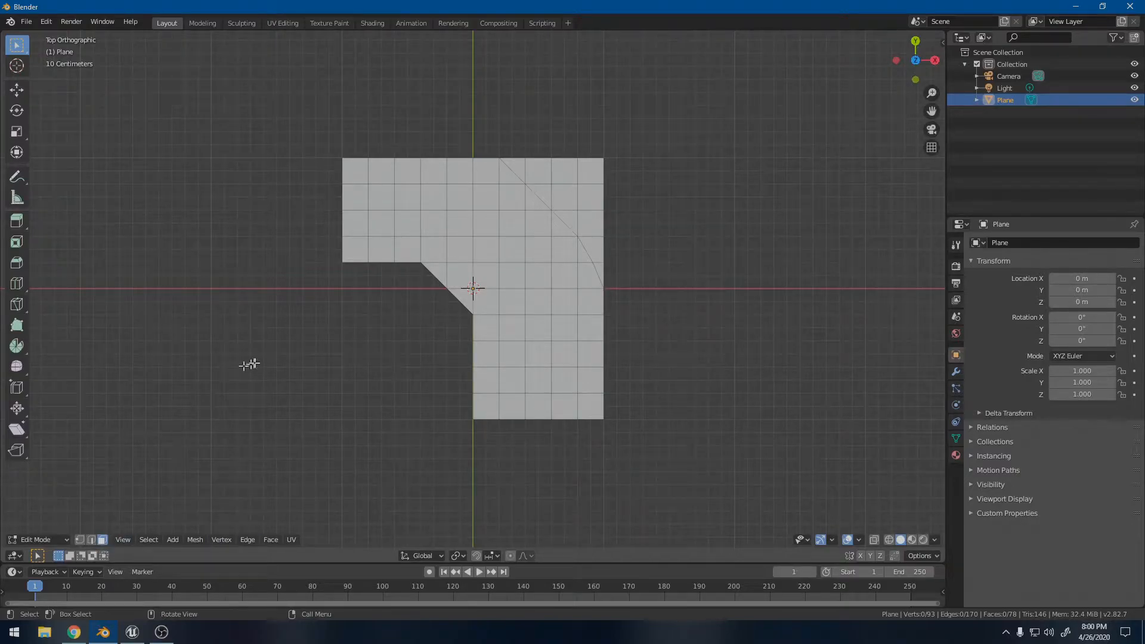
Step: Circle-select the faces outside the upper-right corner cut and delete them
{"action": "key", "text": "c"}
{"action": "mouse_move", "coordinate": [580, 131]}
{"action": "left_mouse_down"}
{"action": "mouse_move", "coordinate": [544, 140]}
{"action": "mouse_move", "coordinate": [626, 235]}
{"action": "mouse_move", "coordinate": [647, 241]}
{"action": "left_mouse_up"}
{"action": "right_click", "coordinate": [651, 244]}
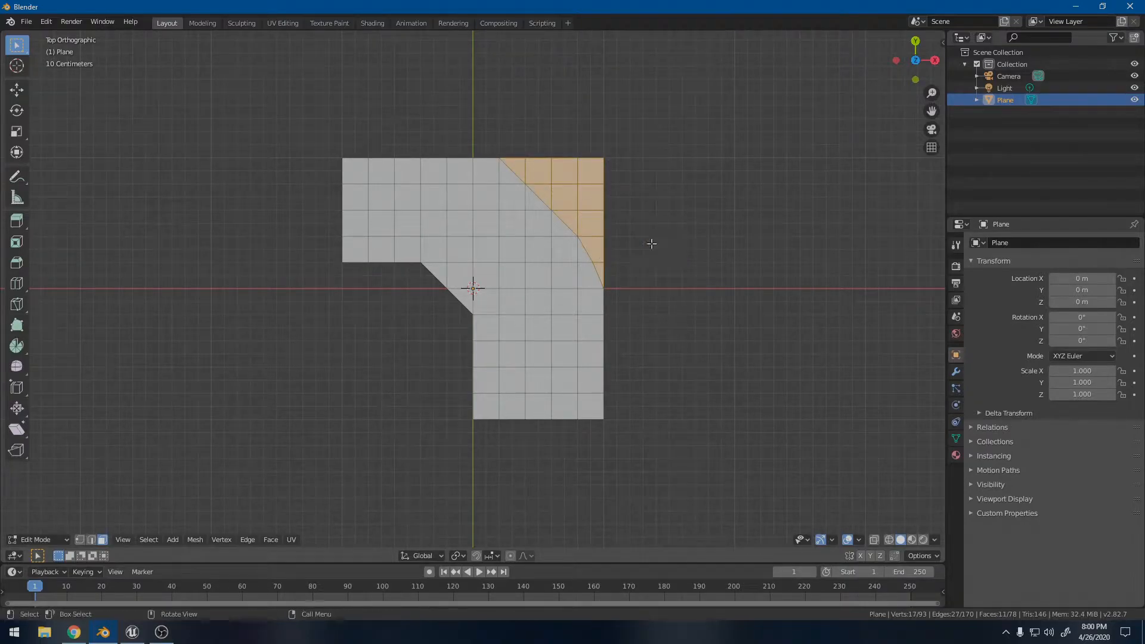
{"action": "key", "text": "x"}
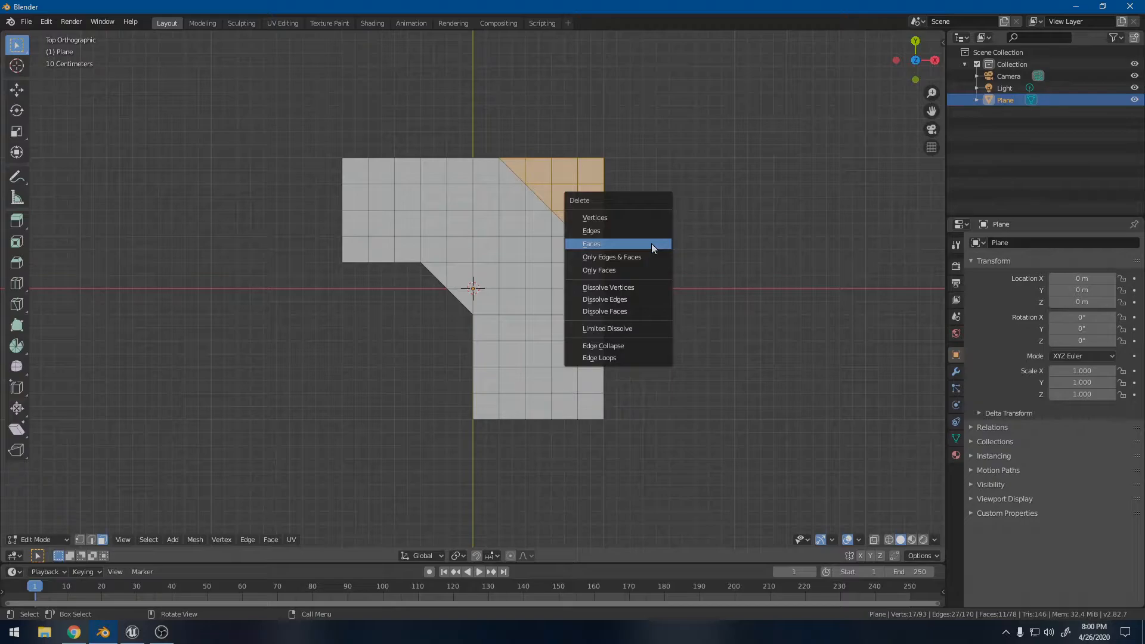
{"action": "left_click", "coordinate": [651, 243]}
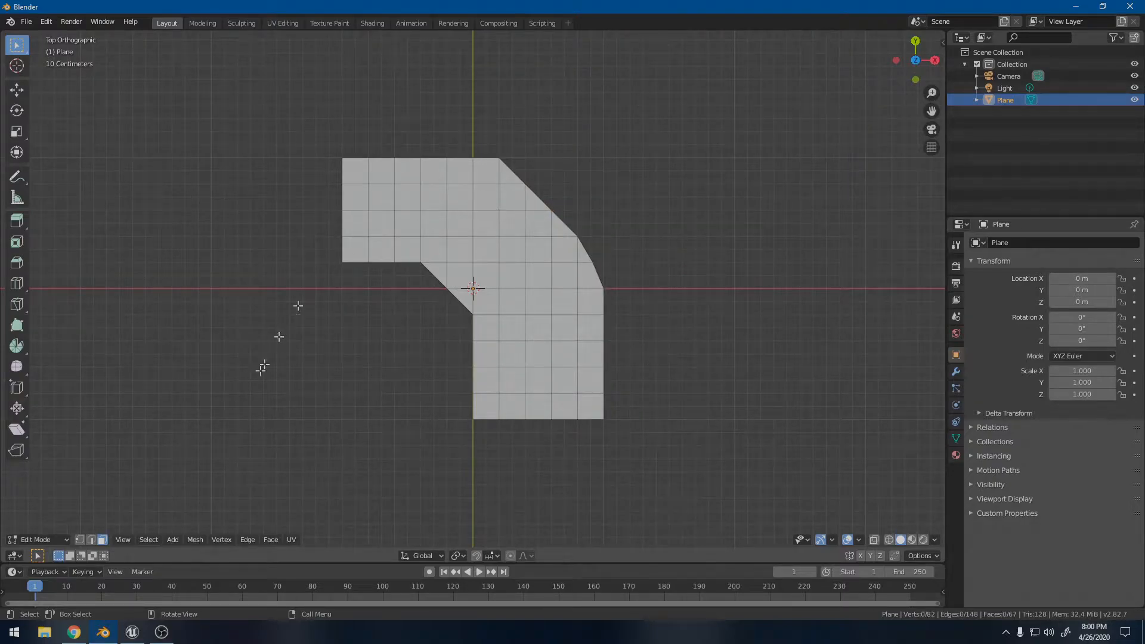
Step: Switch to vertex selection and move the middle vertex of the inner diagonal edge up and right into the bend
{"action": "left_click", "coordinate": [79, 539]}
{"action": "left_click", "coordinate": [145, 517]}
{"action": "left_click", "coordinate": [19, 90]}
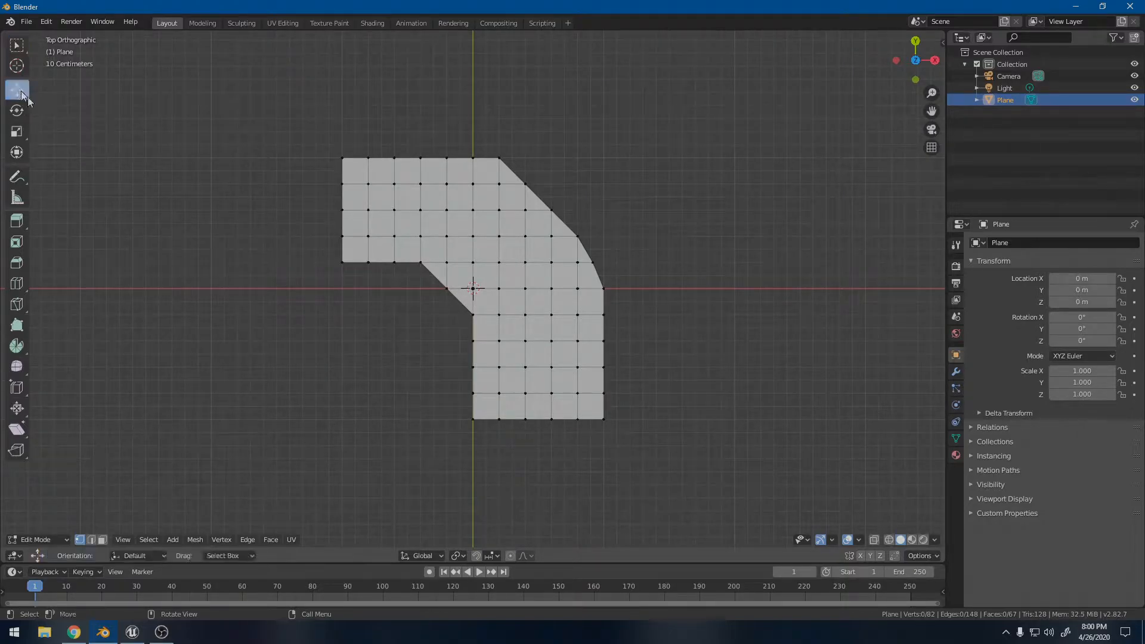
{"action": "left_click", "coordinate": [446, 287]}
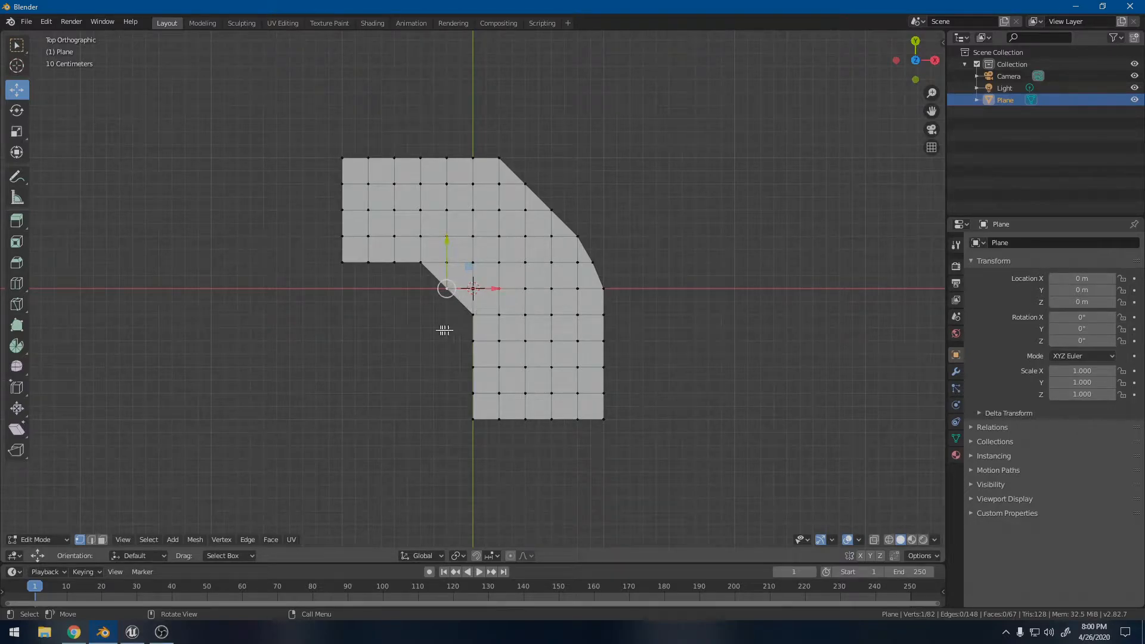
{"action": "left_click_drag", "start_coordinate": [455, 283], "coordinate": [469, 267]}
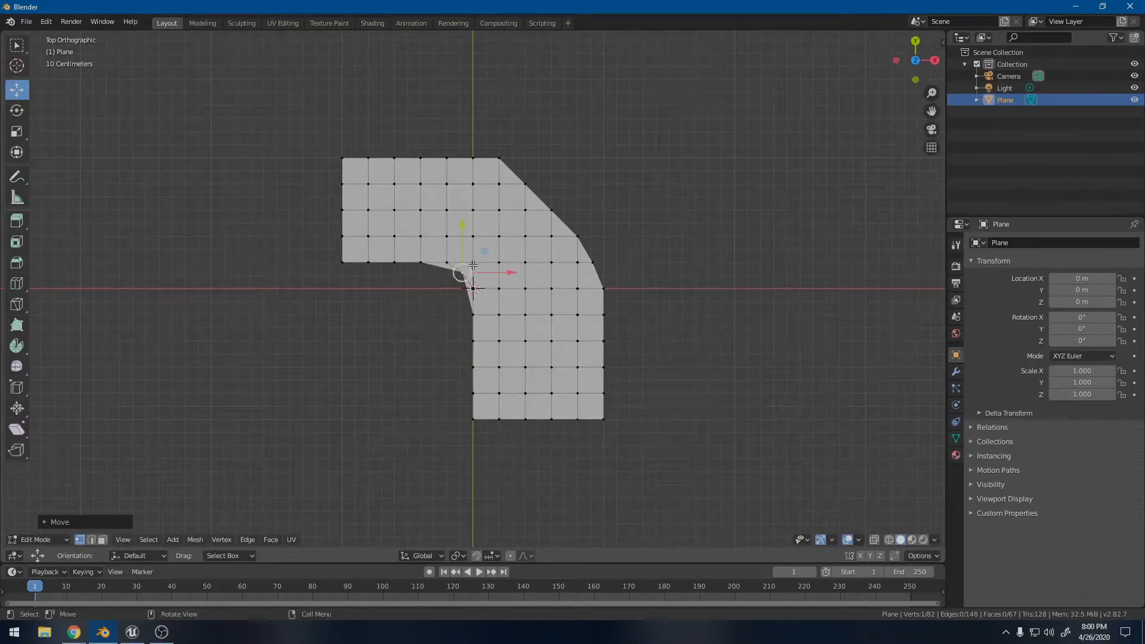
Step: Lower the vertex where the top edge meets the outer diagonal cut to soften the outer curve
{"action": "left_click", "coordinate": [554, 211]}
{"action": "left_click", "coordinate": [498, 154]}
{"action": "left_click_drag", "start_coordinate": [499, 115], "coordinate": [499, 126]}
Step: Shift the right-edge vertices slightly inward, tapering toward the bottom, and slightly lower the top-edge vertex on the Y axis line
{"action": "left_click", "coordinate": [604, 288]}
{"action": "left_click_drag", "start_coordinate": [647, 286], "coordinate": [646, 287]}
{"action": "left_click_drag", "start_coordinate": [655, 315], "coordinate": [636, 419]}
{"action": "left_click", "coordinate": [603, 341]}
{"action": "left_click", "coordinate": [603, 367]}
{"action": "left_click", "coordinate": [600, 393]}
{"action": "left_click", "coordinate": [603, 419]}
{"action": "left_click", "coordinate": [553, 208]}
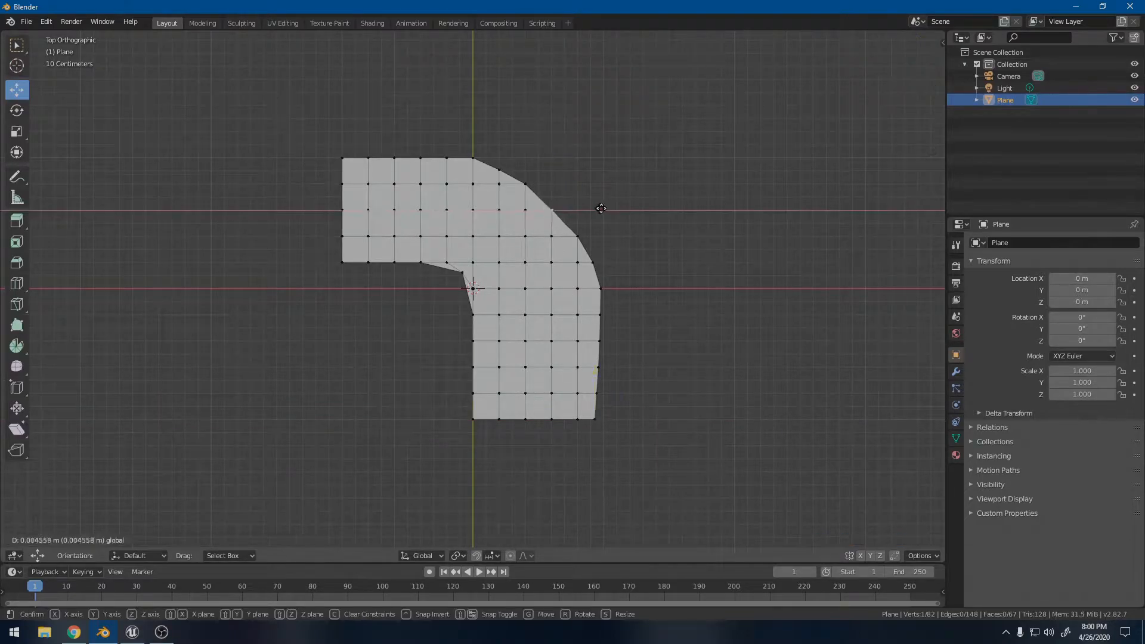
{"action": "left_click", "coordinate": [473, 158]}
{"action": "left_click_drag", "start_coordinate": [472, 113], "coordinate": [471, 114]}
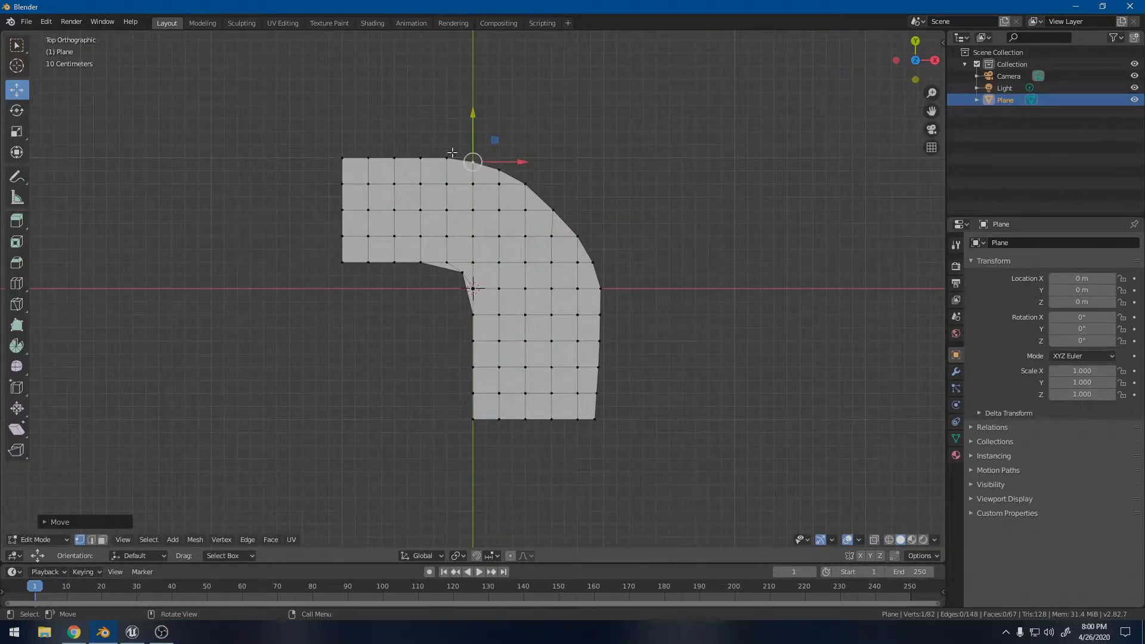
Step: Pull the top-left corner vertex and the third top-edge vertex upward along Y into two spikes
{"action": "left_click", "coordinate": [349, 146]}
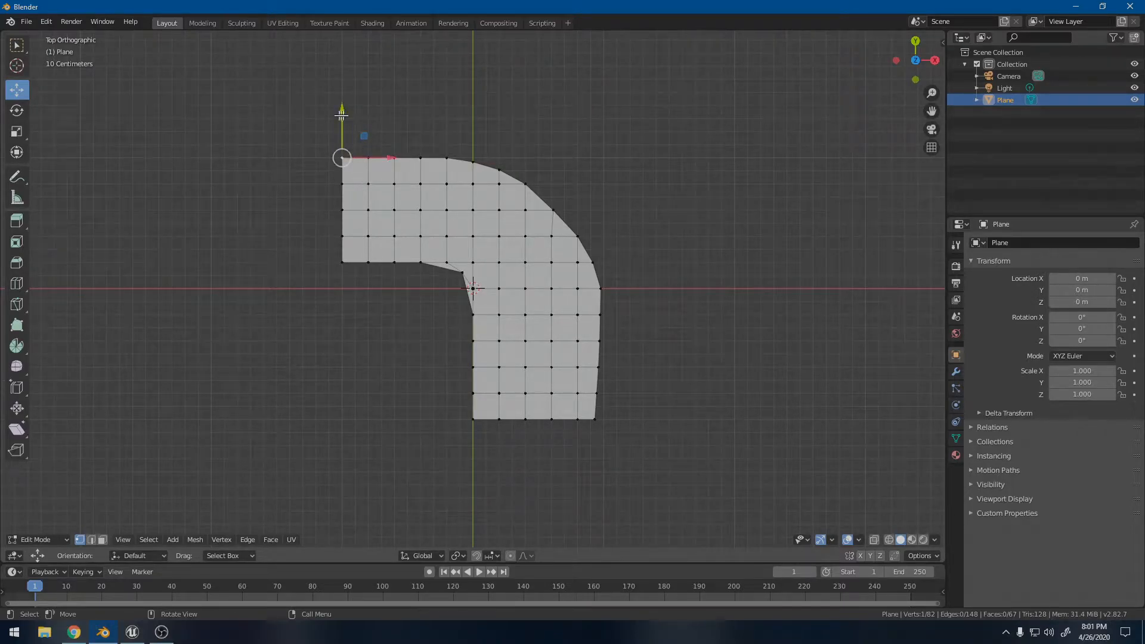
{"action": "left_click_drag", "start_coordinate": [342, 111], "coordinate": [343, 66]}
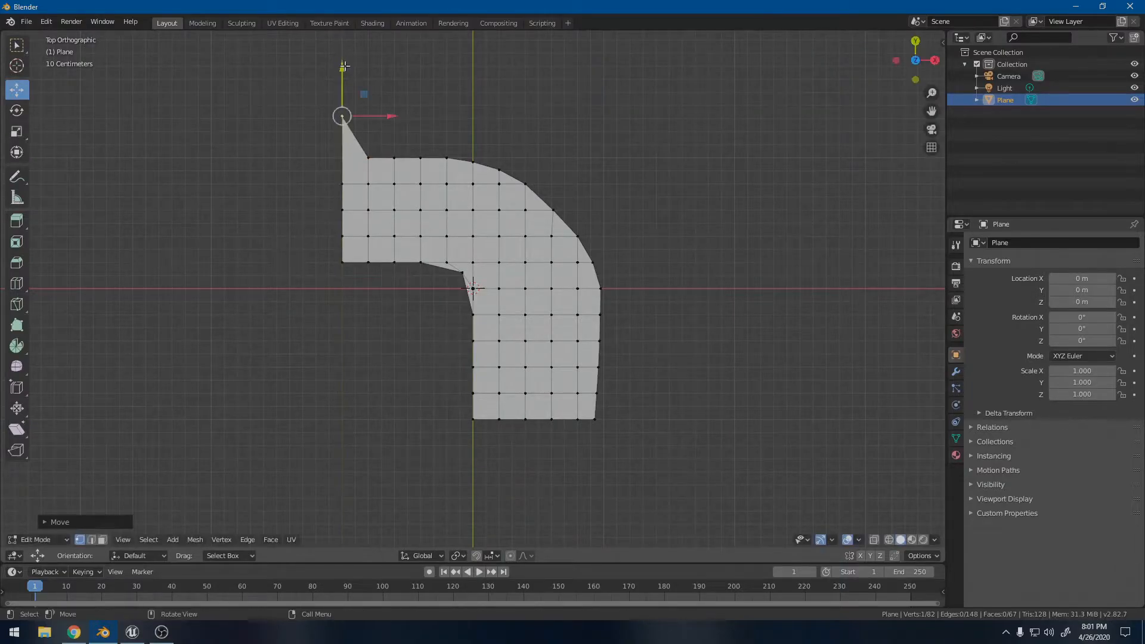
{"action": "left_click", "coordinate": [395, 158]}
{"action": "left_click_drag", "start_coordinate": [396, 113], "coordinate": [400, 535]}
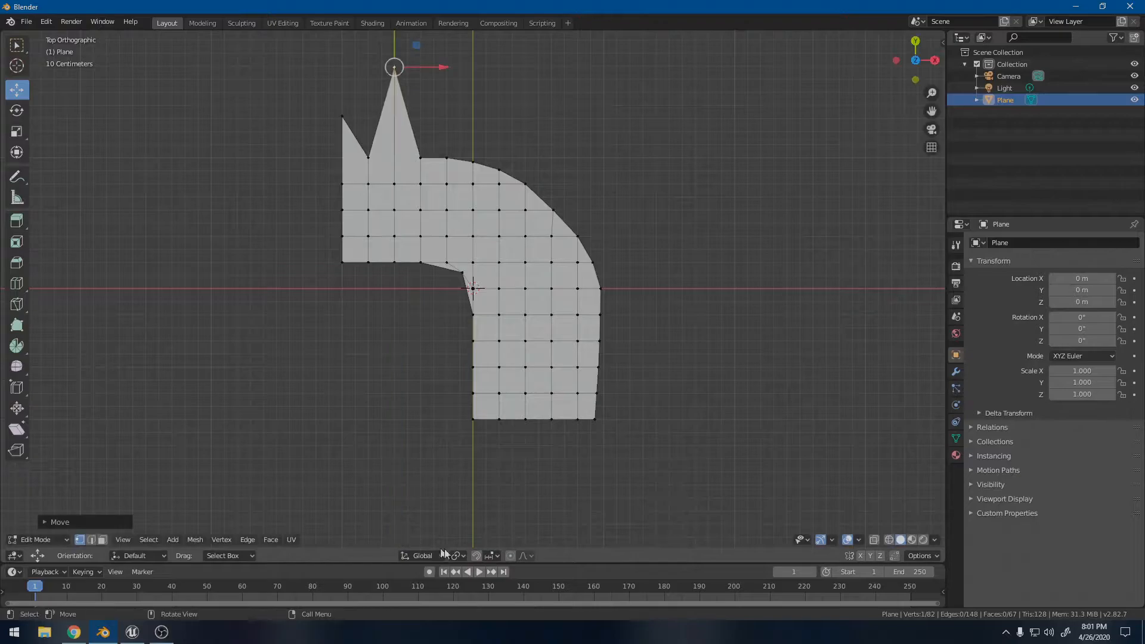
{"action": "left_click", "coordinate": [398, 301]}
Step: Knife-cut straight across the bases of both upper spikes, ending at the left edge
{"action": "key", "text": "k"}
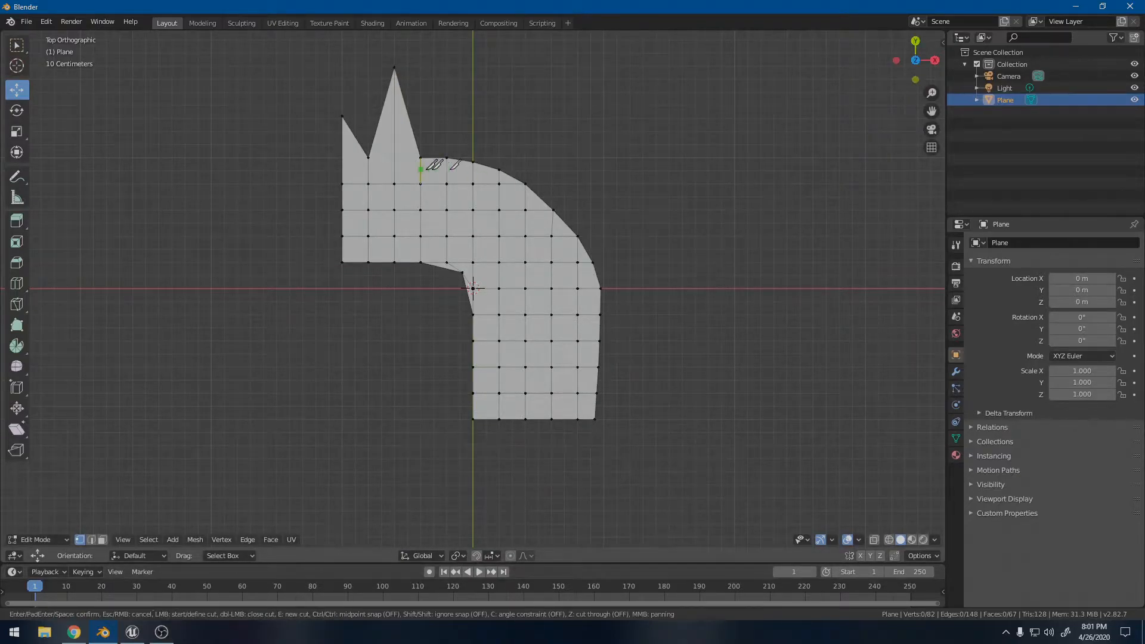
{"action": "left_click", "coordinate": [421, 158]}
{"action": "left_click", "coordinate": [340, 156]}
{"action": "key", "text": "Return"}
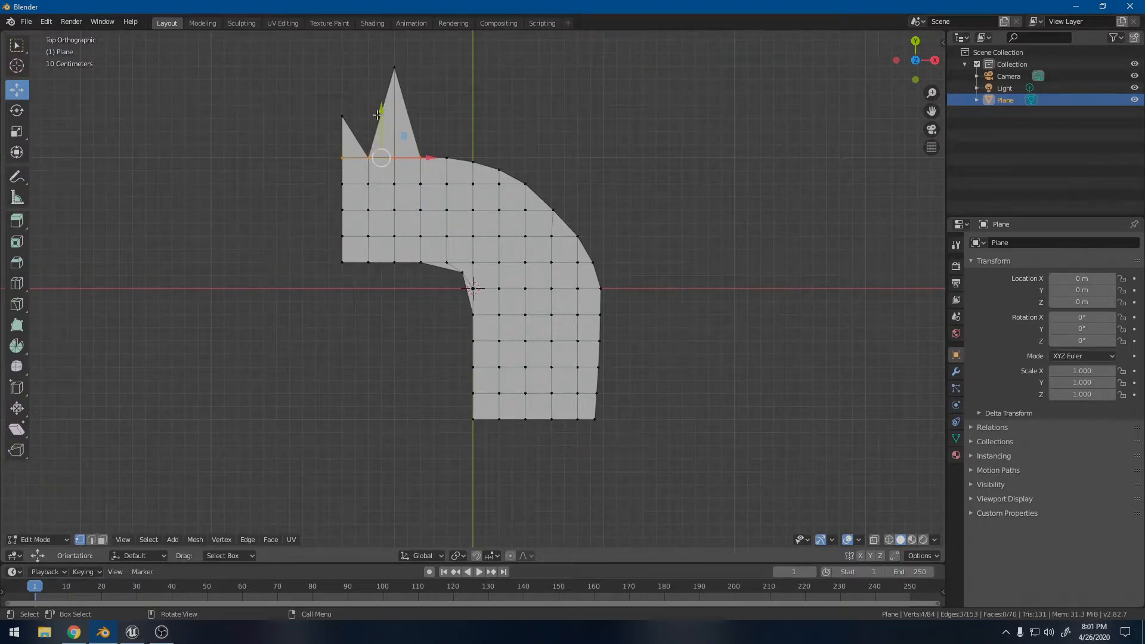
{"action": "middle_click_drag", "start_coordinate": [397, 131], "coordinate": [401, 228]}
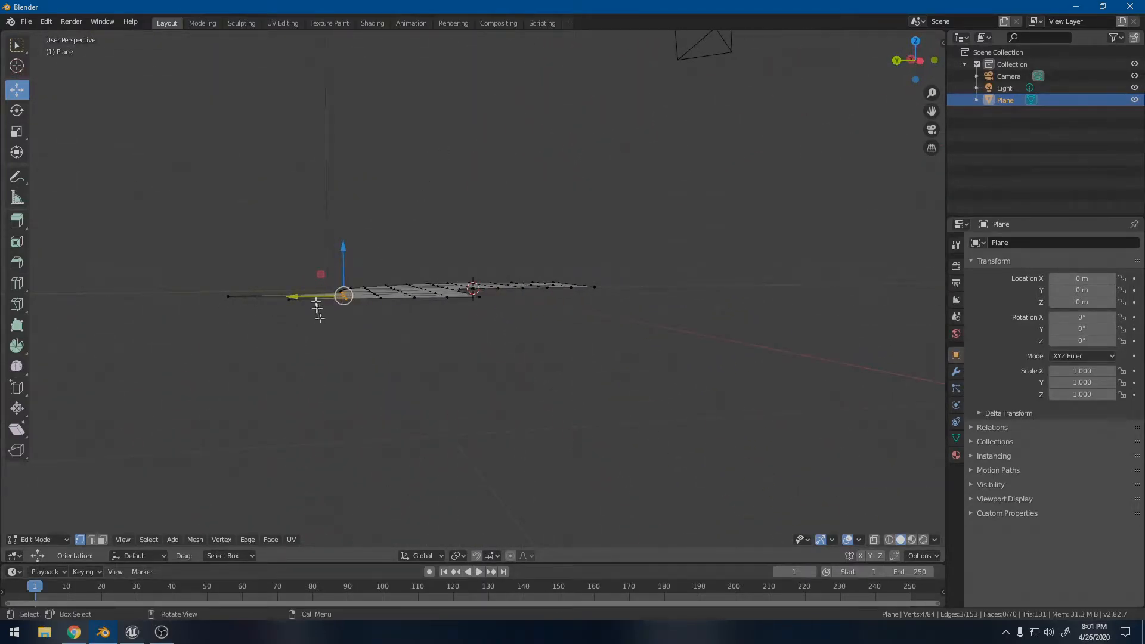
{"action": "middle_click_drag", "start_coordinate": [305, 372], "coordinate": [304, 400]}
{"action": "middle_click_drag", "start_coordinate": [322, 228], "coordinate": [533, 295]}
{"action": "right_click", "coordinate": [533, 296]}
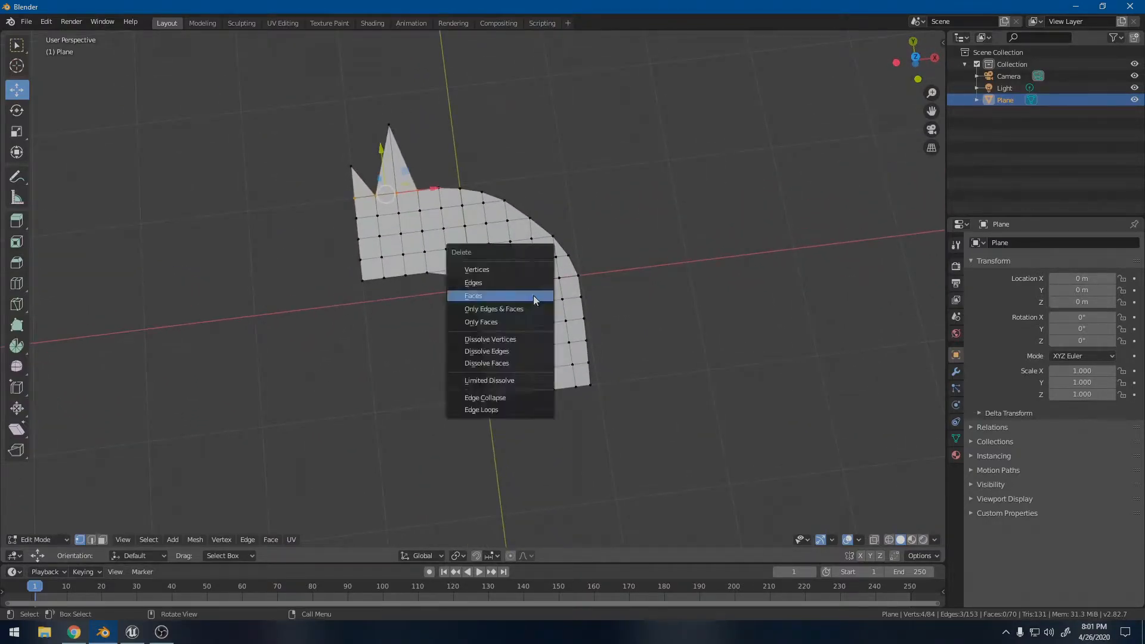
{"action": "left_click", "coordinate": [766, 278]}
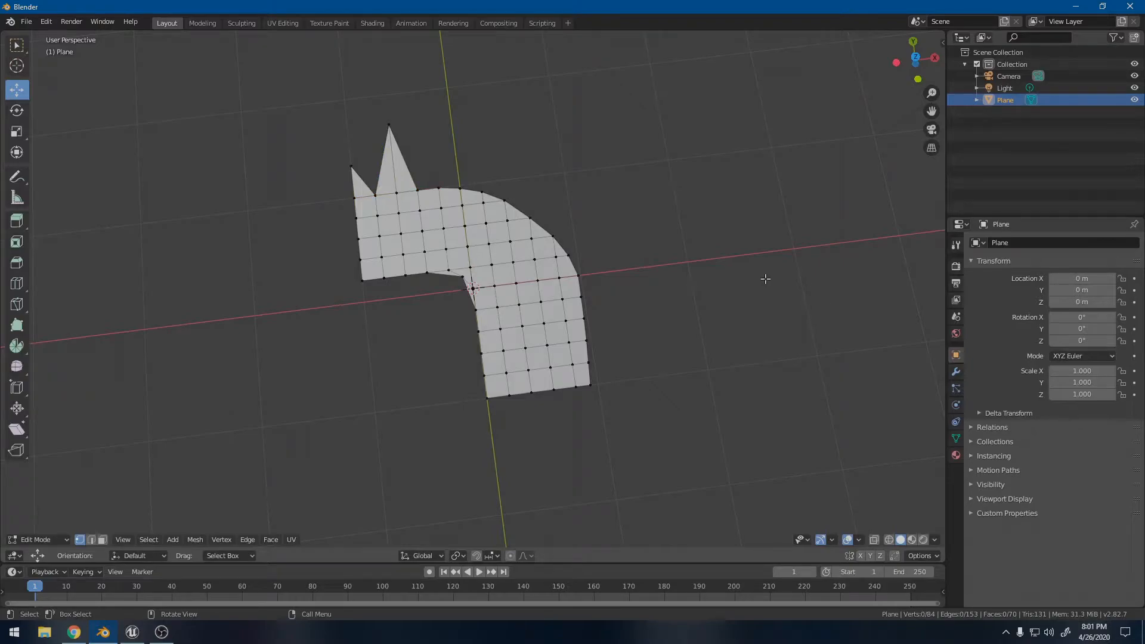
{"action": "key", "text": "KP_1"}
{"action": "key", "text": "KP_7"}
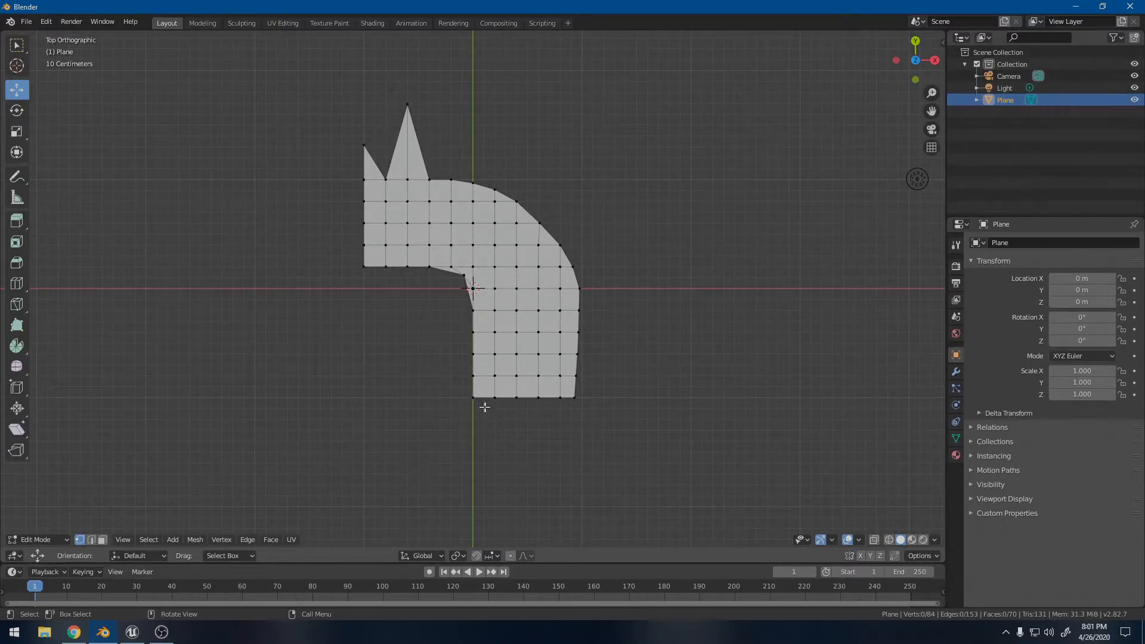
Step: Circle-select the bottom rows of vertices on the vertical leg and move them down to lengthen it
{"action": "key", "text": "c"}
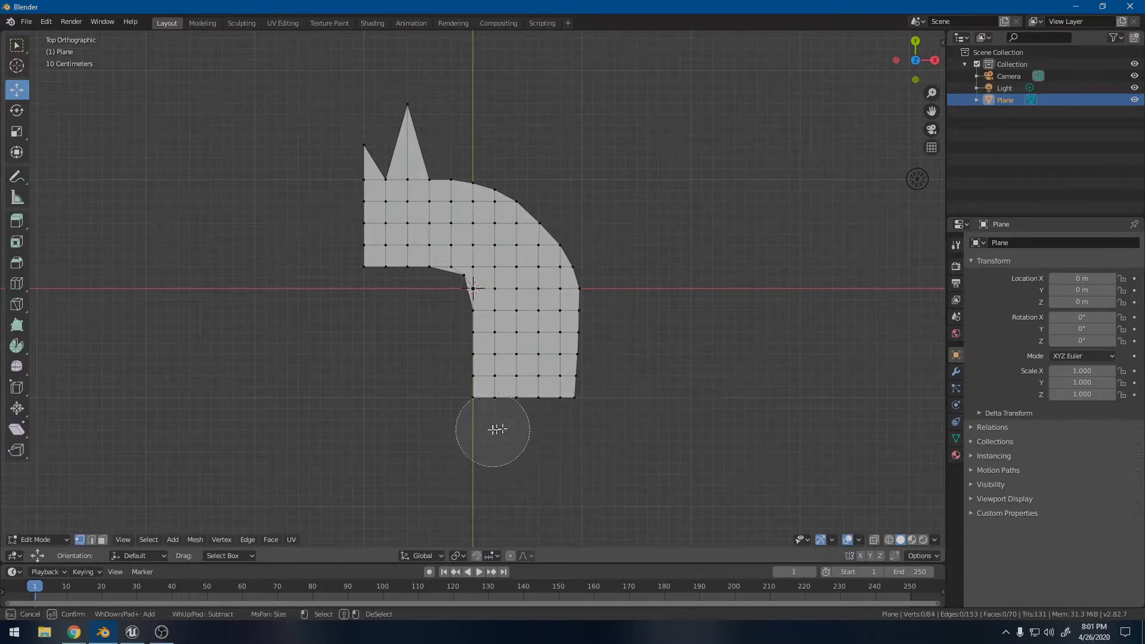
{"action": "mouse_move", "coordinate": [476, 411]}
{"action": "left_mouse_down"}
{"action": "mouse_move", "coordinate": [524, 385]}
{"action": "mouse_move", "coordinate": [583, 384]}
{"action": "left_mouse_up"}
{"action": "right_click", "coordinate": [583, 384]}
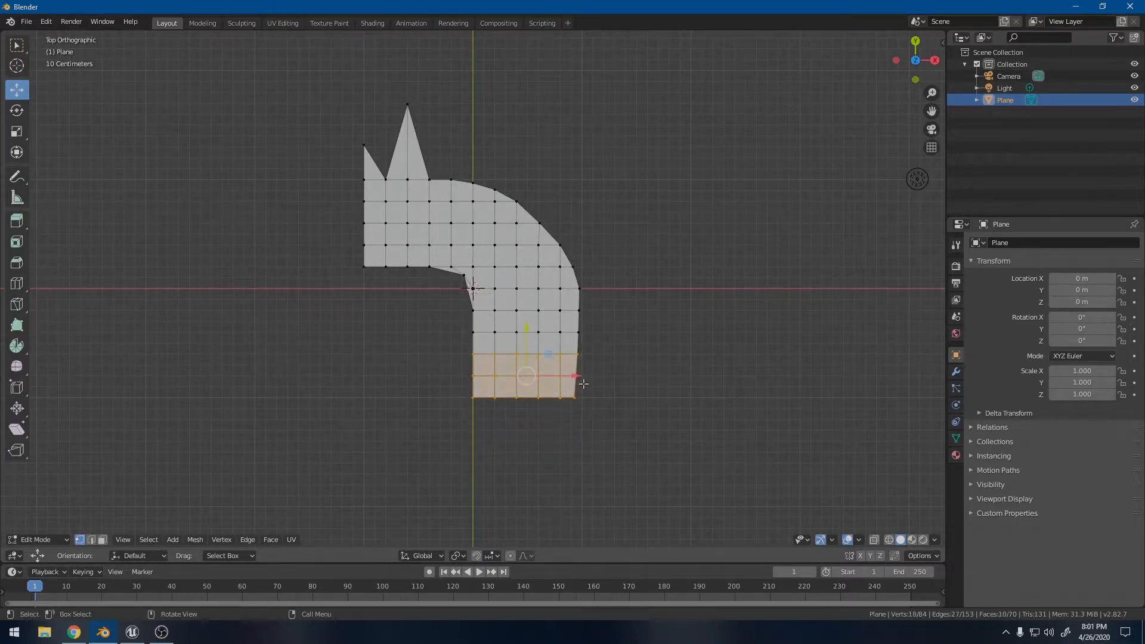
{"action": "left_click_drag", "start_coordinate": [528, 330], "coordinate": [541, 372]}
{"action": "left_click", "coordinate": [588, 344]}
Step: Pull the bottom-right corner vertex outward along X into a spike and undo the extra move of the vertex two rows above
{"action": "left_click", "coordinate": [574, 436]}
{"action": "left_click_drag", "start_coordinate": [620, 439], "coordinate": [677, 439]}
{"action": "left_click", "coordinate": [577, 393]}
{"action": "left_click_drag", "start_coordinate": [613, 394], "coordinate": [636, 395]}
{"action": "key", "text": "ctrl+z"}
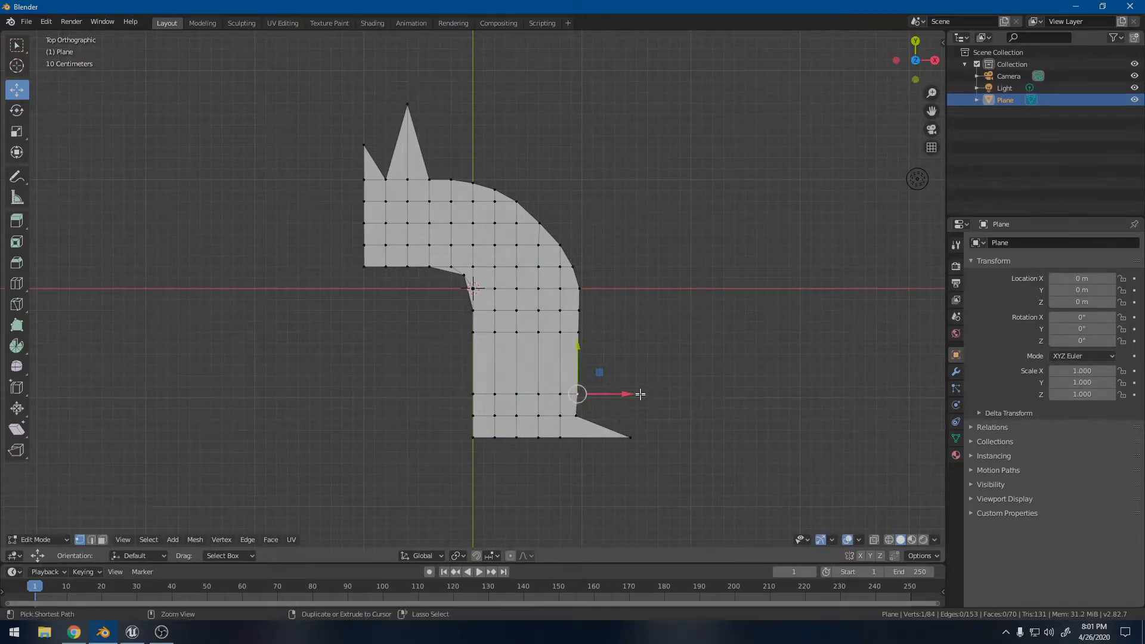
Step: Add two evenly spaced loop cuts across the stretched section of the vertical leg
{"action": "key", "text": "ctrl+r"}
{"action": "scroll", "coordinate": [545, 358], "scroll_direction": "up", "scroll_amount": 1}
{"action": "left_click", "coordinate": [545, 357]}
{"action": "left_click", "coordinate": [545, 357]}
Step: Pull the right-edge vertex two rows above the bottom outward into a spike and nudge the right-edge vertex on the X axis inward
{"action": "left_click", "coordinate": [581, 391]}
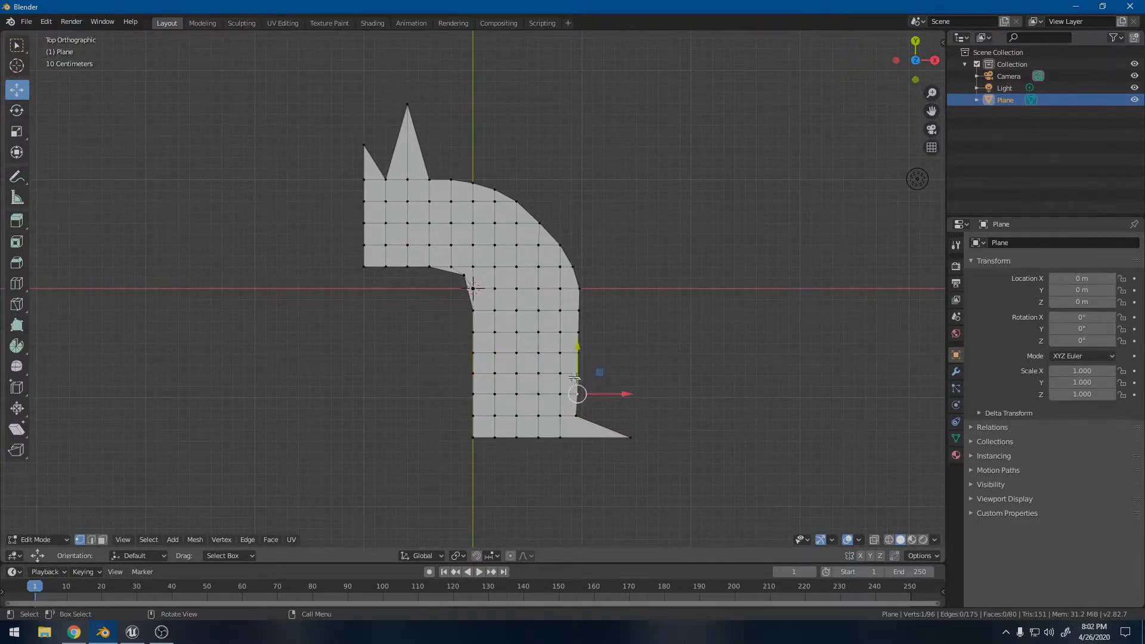
{"action": "left_click_drag", "start_coordinate": [608, 394], "coordinate": [682, 393]}
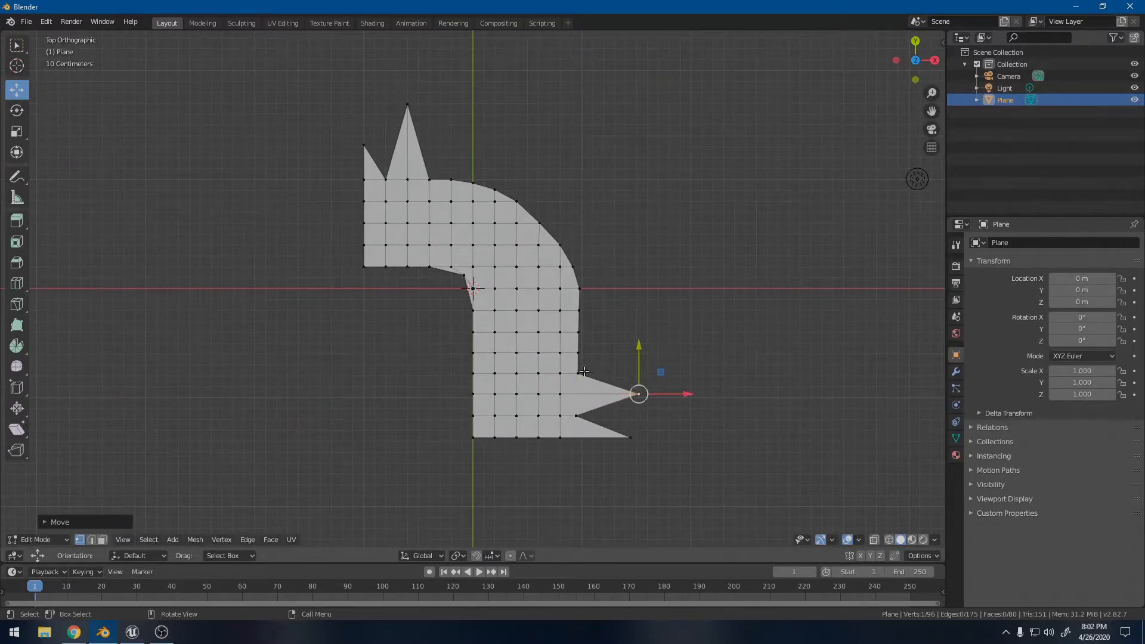
{"action": "left_click", "coordinate": [579, 288]}
{"action": "left_click_drag", "start_coordinate": [620, 288], "coordinate": [616, 289]}
Step: Knife-cut the quad at the inner bend diagonally from the inner corner vertex to the grid vertex directly above the origin
{"action": "left_click", "coordinate": [477, 270]}
{"action": "scroll", "coordinate": [496, 294], "scroll_direction": "up", "scroll_amount": 3}
{"action": "left_click", "coordinate": [518, 287]}
{"action": "left_click", "coordinate": [454, 268]}
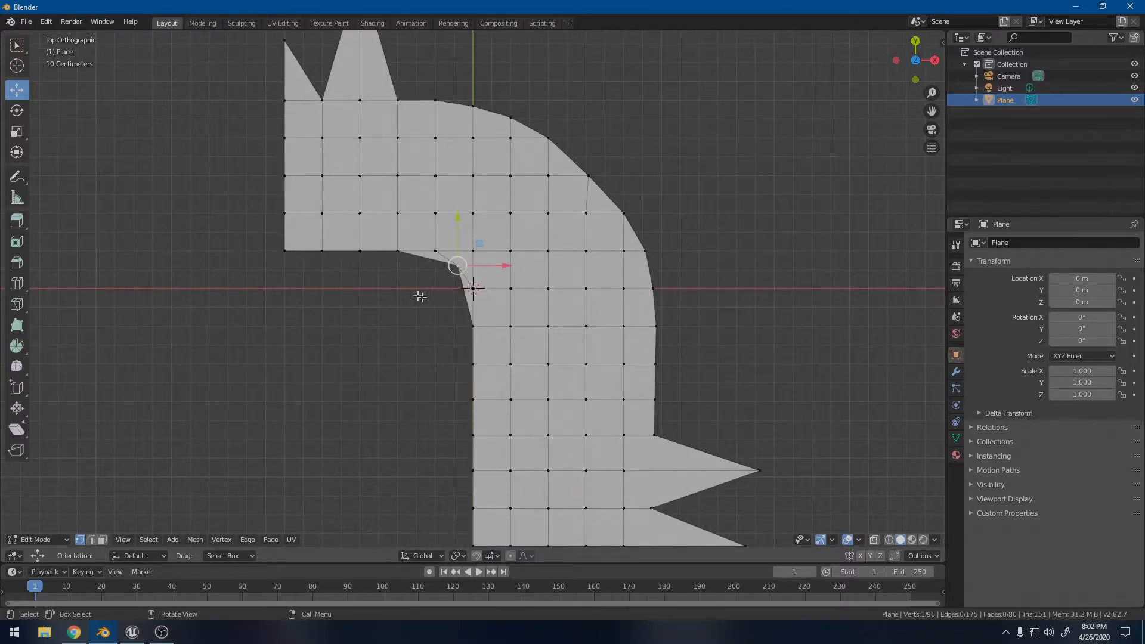
{"action": "key", "text": "k"}
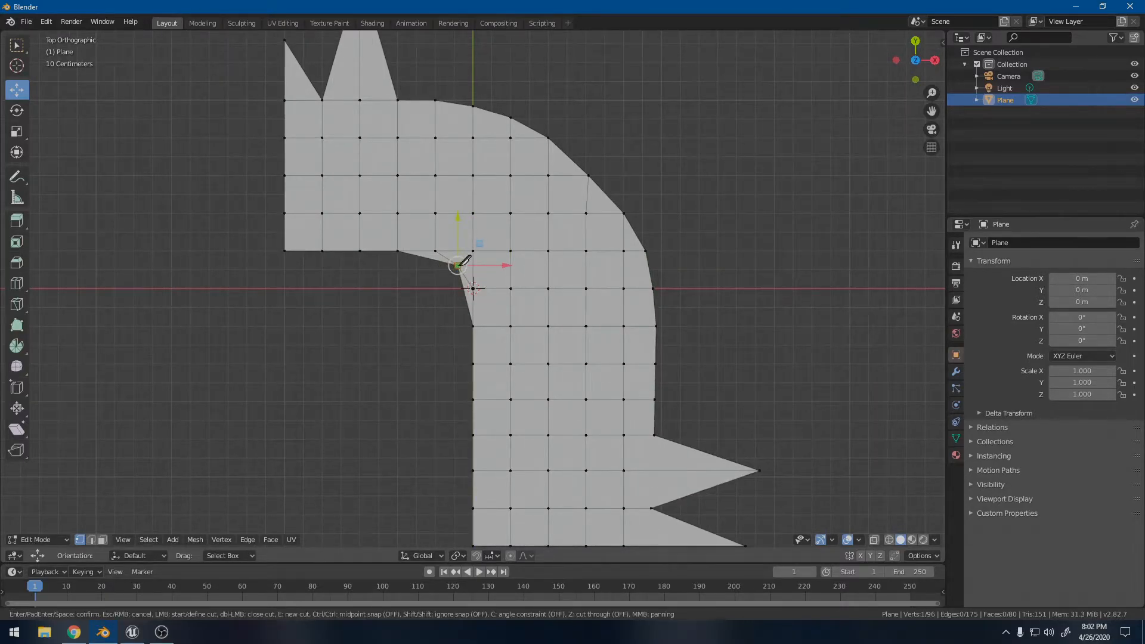
{"action": "left_click", "coordinate": [458, 263]}
{"action": "left_click", "coordinate": [473, 289]}
{"action": "key", "text": "Return"}
Step: Add a centred loop cut across the leg just below the X axis and another through the horizontal arm beside the bend
{"action": "left_click", "coordinate": [473, 326]}
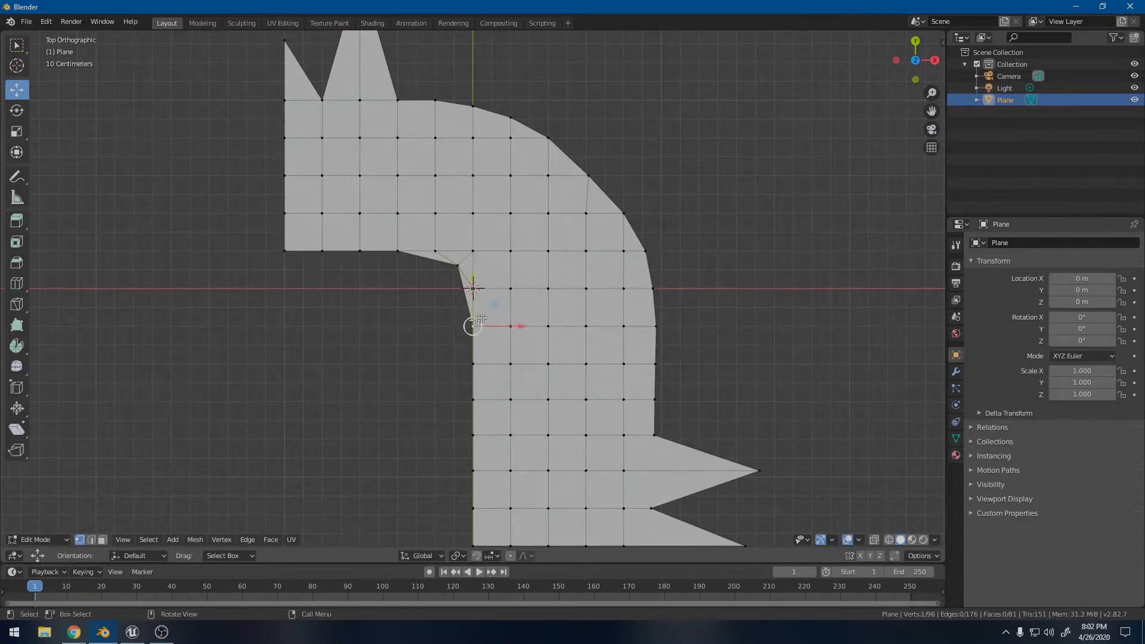
{"action": "key", "text": "ctrl+r"}
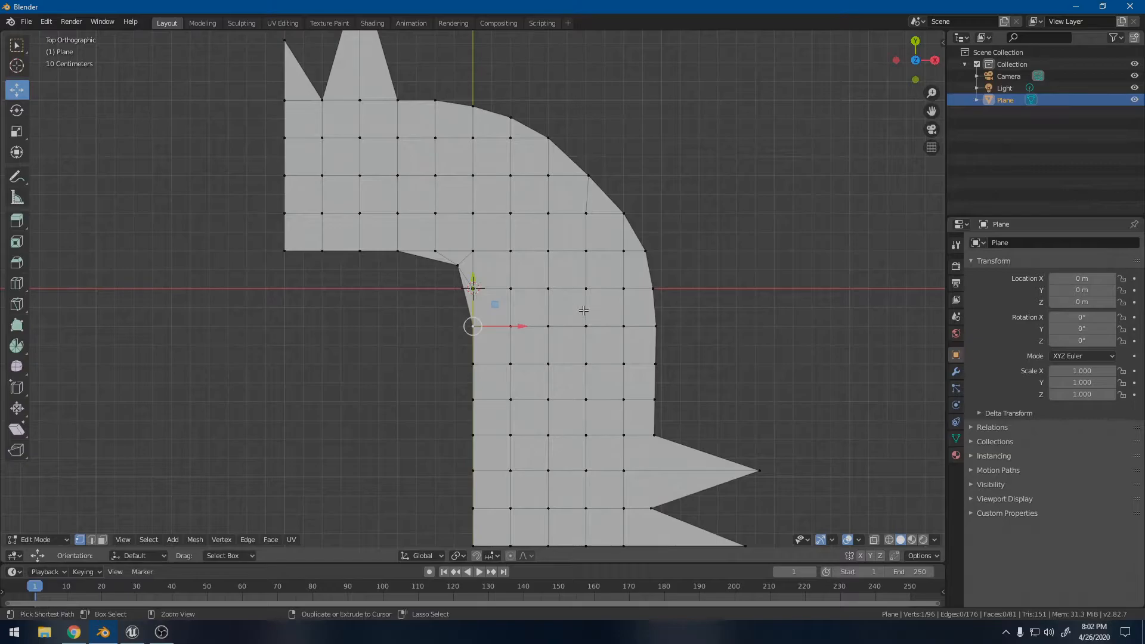
{"action": "left_click", "coordinate": [601, 307]}
{"action": "right_click", "coordinate": [600, 307]}
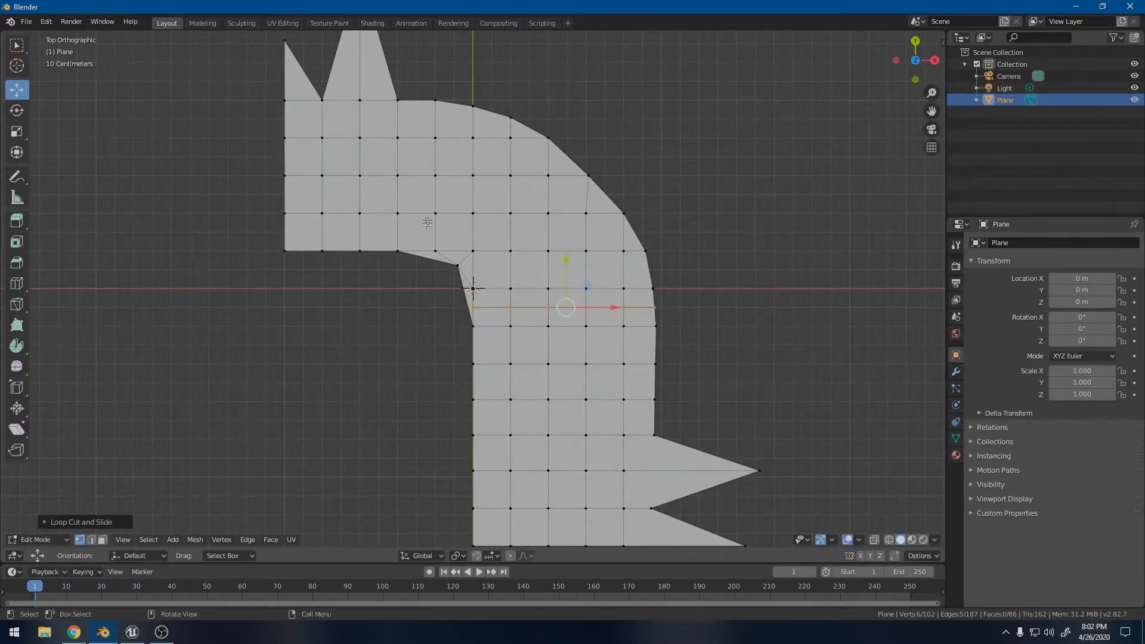
{"action": "key", "text": "ctrl+r"}
{"action": "left_click", "coordinate": [420, 254]}
{"action": "right_click", "coordinate": [421, 253]}
Step: Extend both added loops through the inner-bend triangles to the inner edge with knife cuts
{"action": "key", "text": "k"}
{"action": "left_click", "coordinate": [416, 251]}
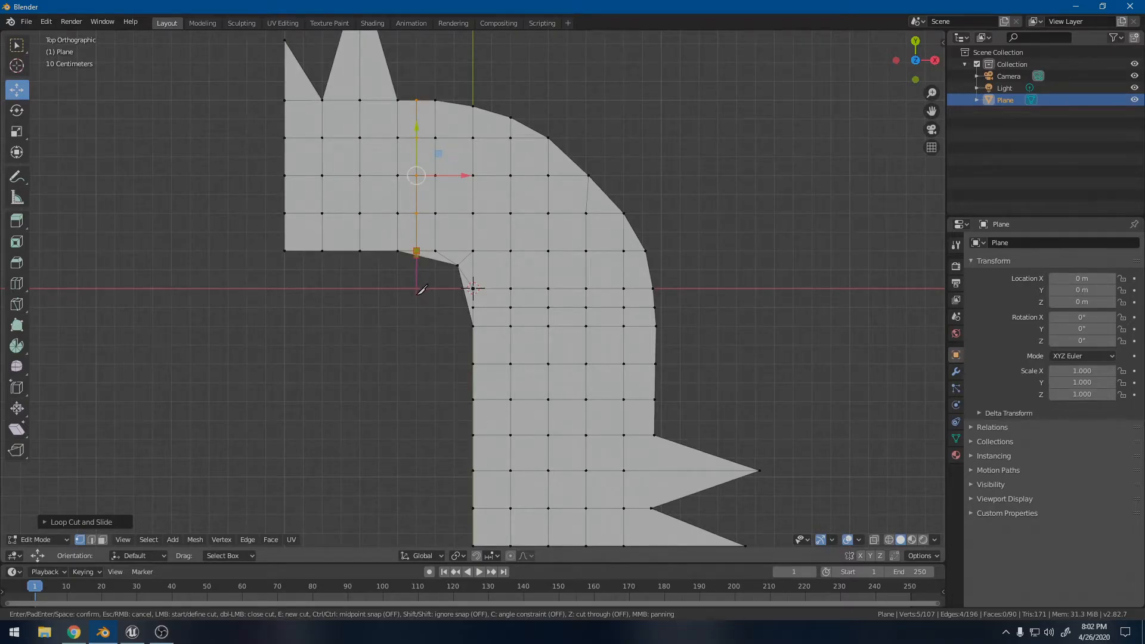
{"action": "left_click", "coordinate": [421, 290]}
{"action": "key", "text": "Return"}
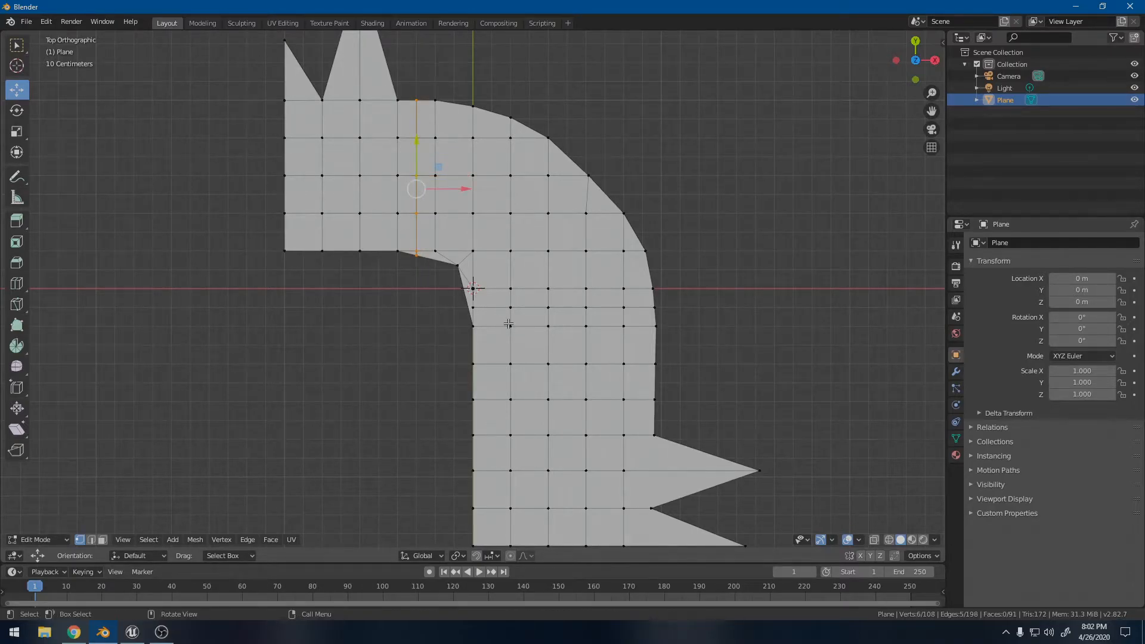
{"action": "key", "text": "k"}
{"action": "left_click", "coordinate": [474, 305]}
{"action": "key", "text": "Return"}
Step: Knife-cut from the origin vertex and from the grid vertex left of the bend to the inner edge, and clear the selection
{"action": "scroll", "coordinate": [472, 287], "scroll_direction": "up", "scroll_amount": 2}
{"action": "key", "text": "k"}
{"action": "left_click", "coordinate": [473, 289]}
{"action": "left_click", "coordinate": [414, 288]}
{"action": "key", "text": "Return"}
{"action": "key", "text": "k"}
{"action": "left_click", "coordinate": [419, 235]}
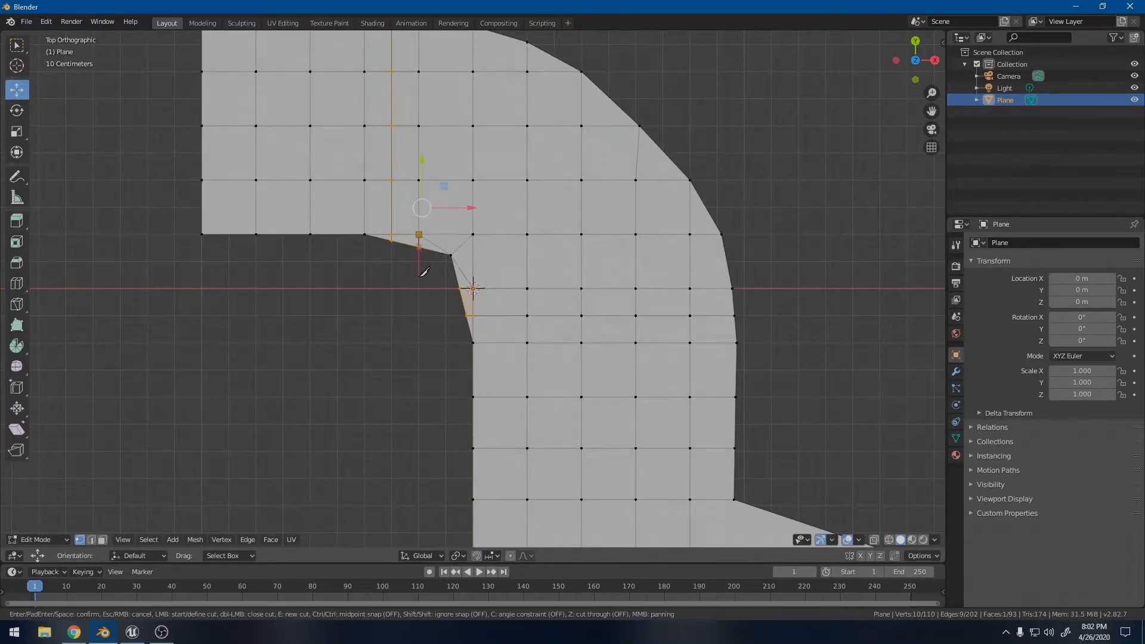
{"action": "key", "text": "Return"}
{"action": "left_click", "coordinate": [324, 358]}
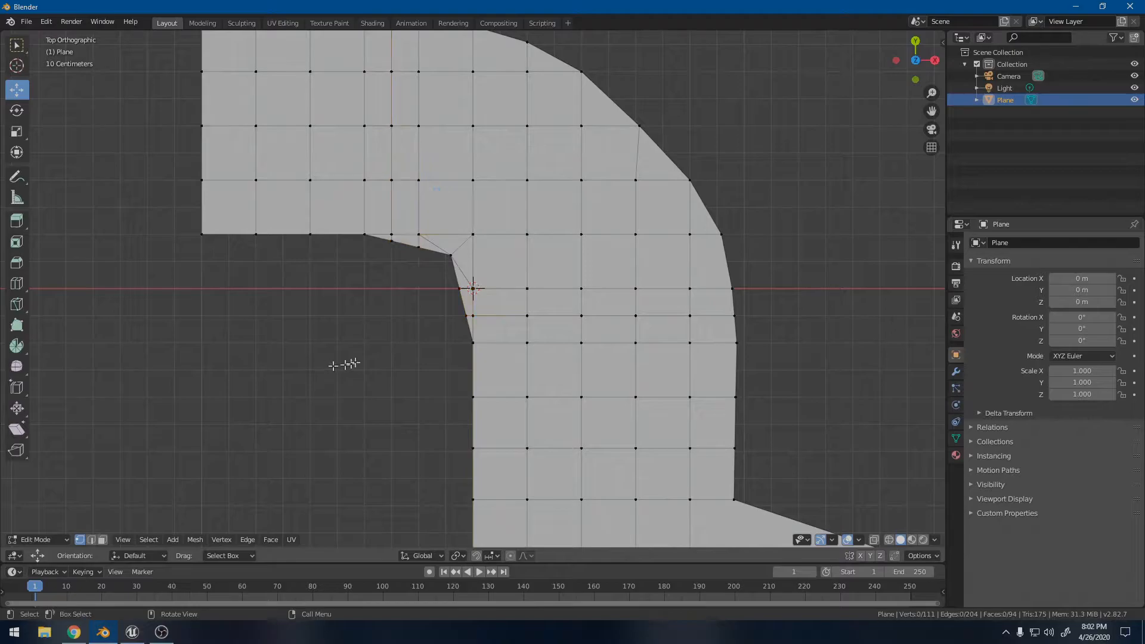
Step: Move the tip of the bottom-right corner spike down along Y
{"action": "scroll", "coordinate": [464, 359], "scroll_direction": "down", "scroll_amount": 5}
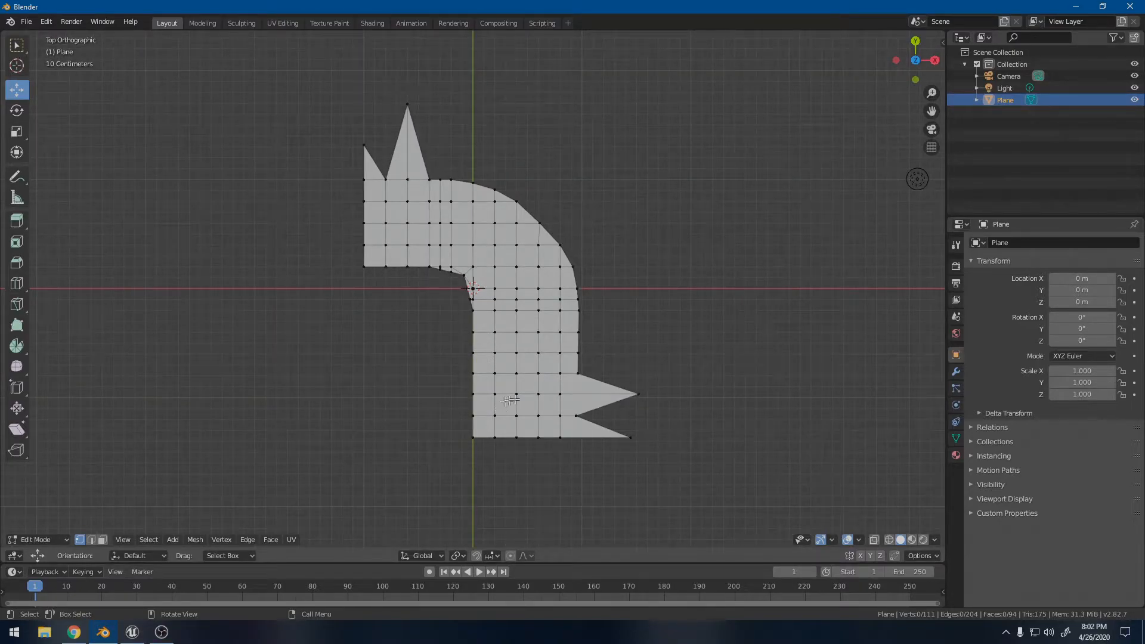
{"action": "left_click", "coordinate": [633, 437]}
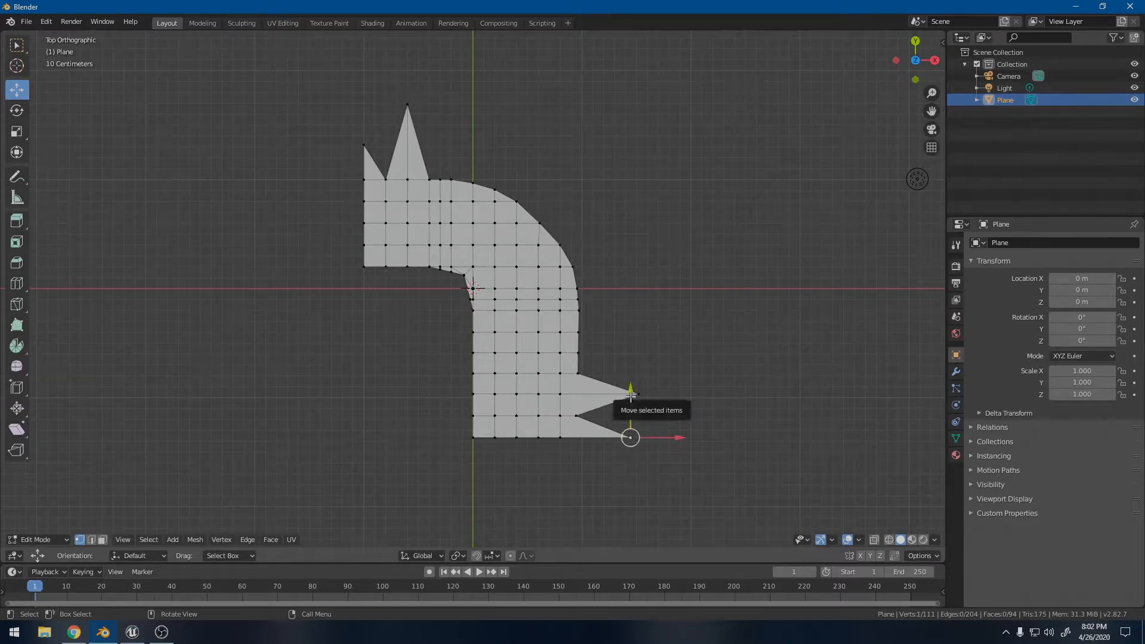
{"action": "key", "text": "g"}
{"action": "key", "text": "y"}
{"action": "left_click", "coordinate": [634, 425]}
Step: Lower the bottom-edge vertices between the corner spike and the left corner along Y, one by one, into a gentle slope
{"action": "left_click", "coordinate": [560, 437]}
{"action": "key", "text": "g"}
{"action": "key", "text": "y"}
{"action": "left_click", "coordinate": [535, 421]}
{"action": "left_click", "coordinate": [538, 433]}
{"action": "key", "text": "g"}
{"action": "key", "text": "y"}
{"action": "left_click", "coordinate": [539, 402]}
{"action": "left_click", "coordinate": [516, 430]}
{"action": "key", "text": "g"}
{"action": "key", "text": "y"}
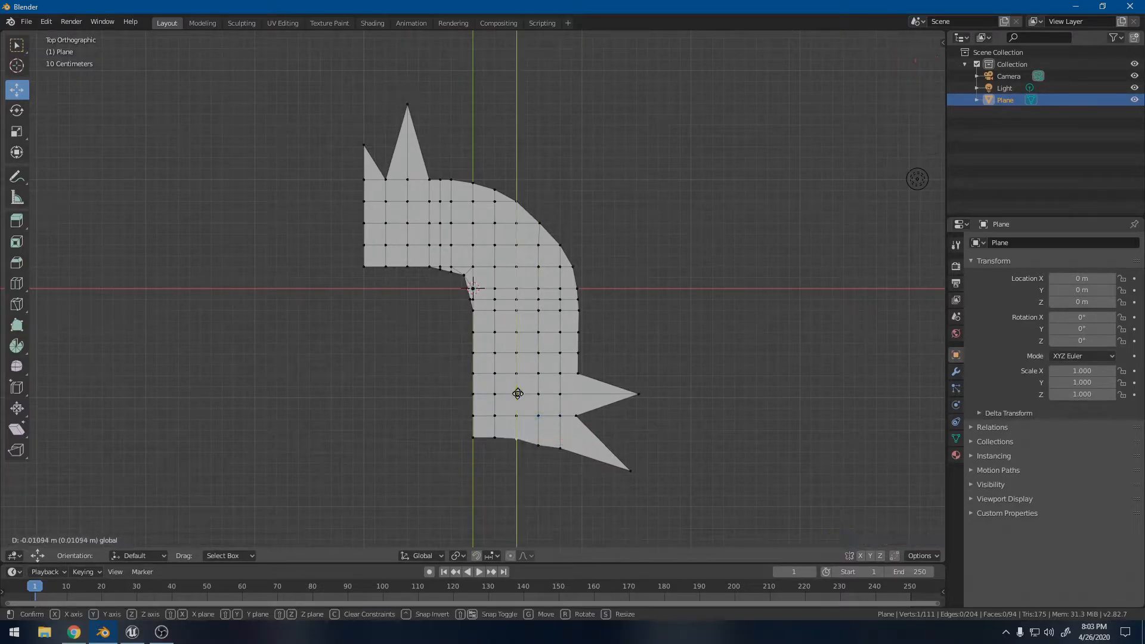
{"action": "left_click", "coordinate": [518, 396]}
{"action": "left_click", "coordinate": [494, 435]}
{"action": "key", "text": "g"}
{"action": "key", "text": "y"}
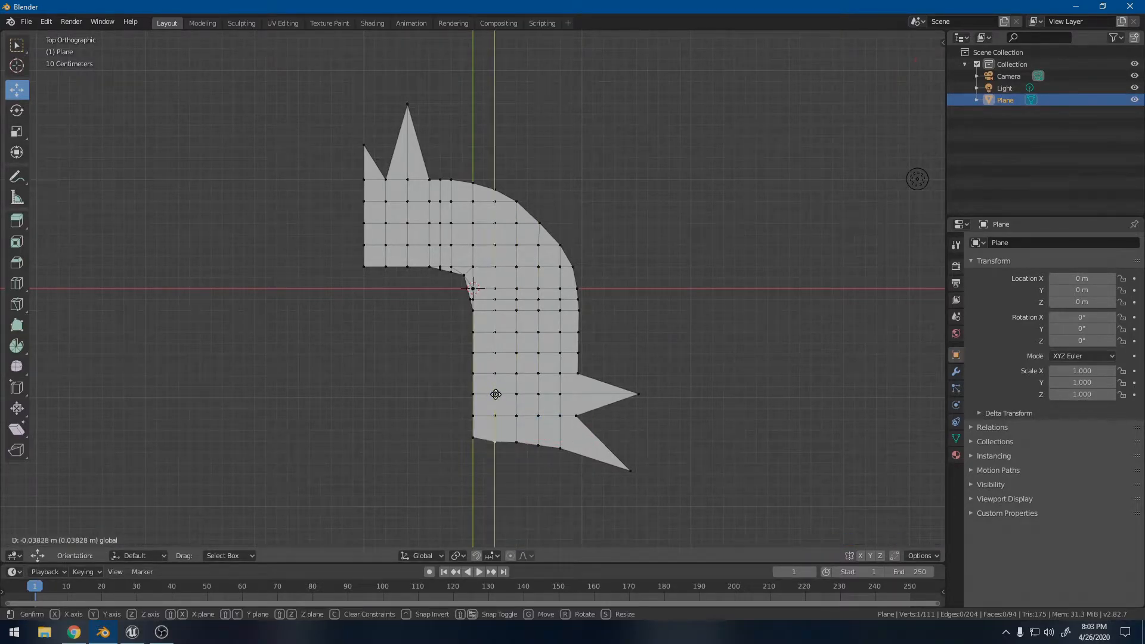
{"action": "left_click", "coordinate": [495, 394]}
Step: Lower the leg's bottom-left corner vertex along Y in two moves to align it with the sloped bottom edge
{"action": "left_click", "coordinate": [472, 434]}
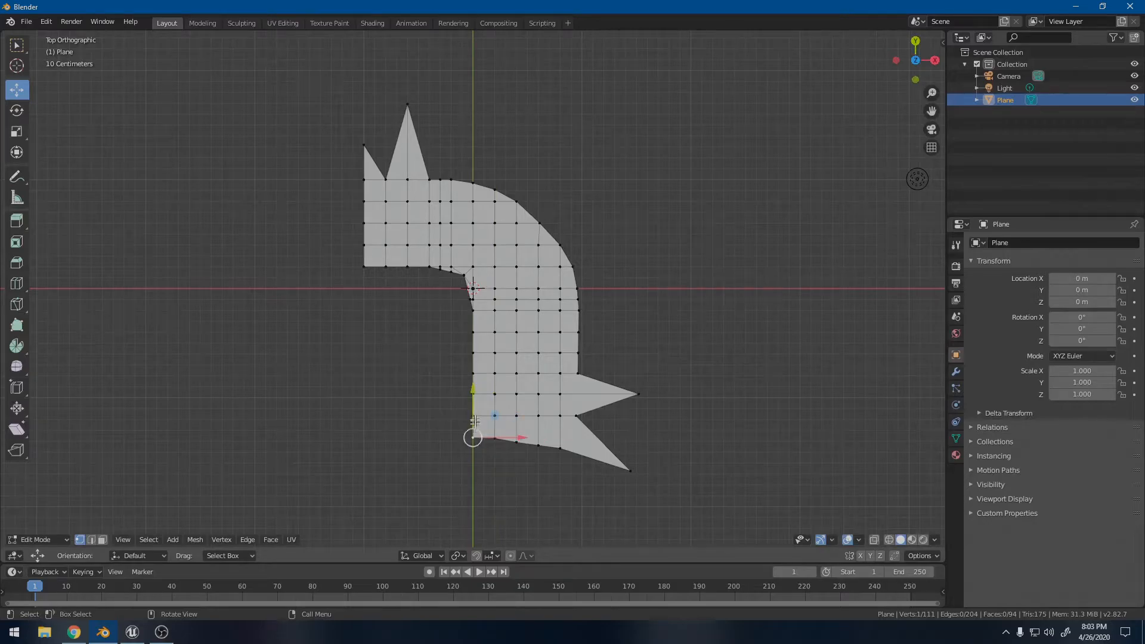
{"action": "key", "text": "g"}
{"action": "key", "text": "y"}
{"action": "left_click", "coordinate": [475, 385]}
{"action": "scroll", "coordinate": [475, 385], "scroll_direction": "up", "scroll_amount": 2}
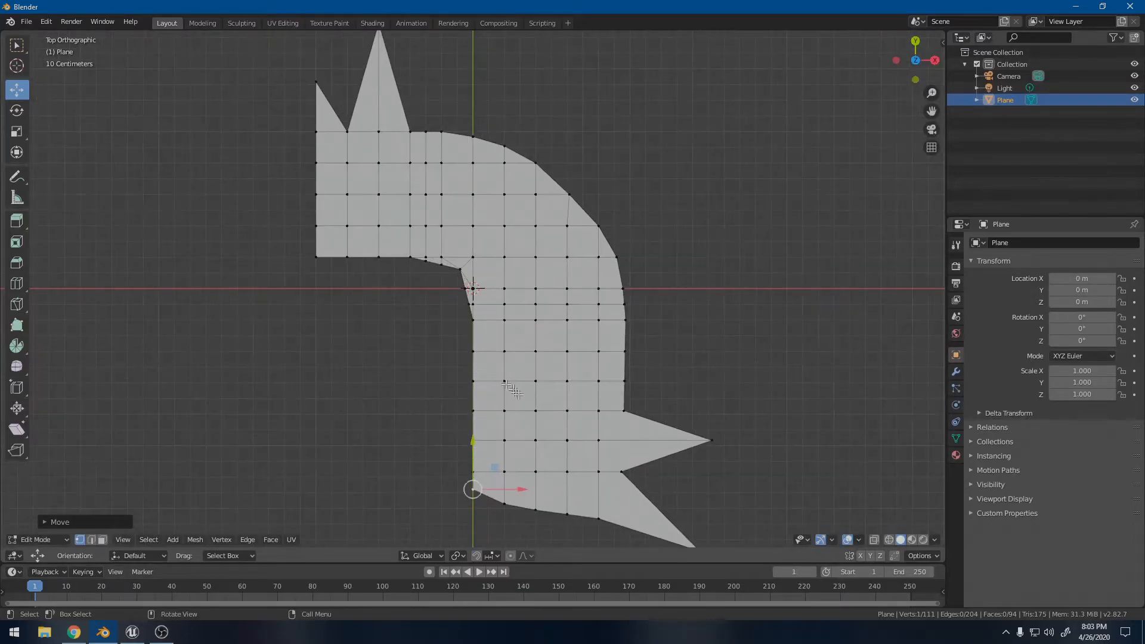
{"action": "key", "text": "g"}
{"action": "key", "text": "y"}
{"action": "left_click", "coordinate": [525, 462]}
Step: Lower the bottom-edge vertex next to the corner spike slightly further along Y
{"action": "left_click", "coordinate": [595, 512]}
{"action": "key", "text": "g"}
{"action": "key", "text": "y"}
{"action": "left_click", "coordinate": [600, 476]}
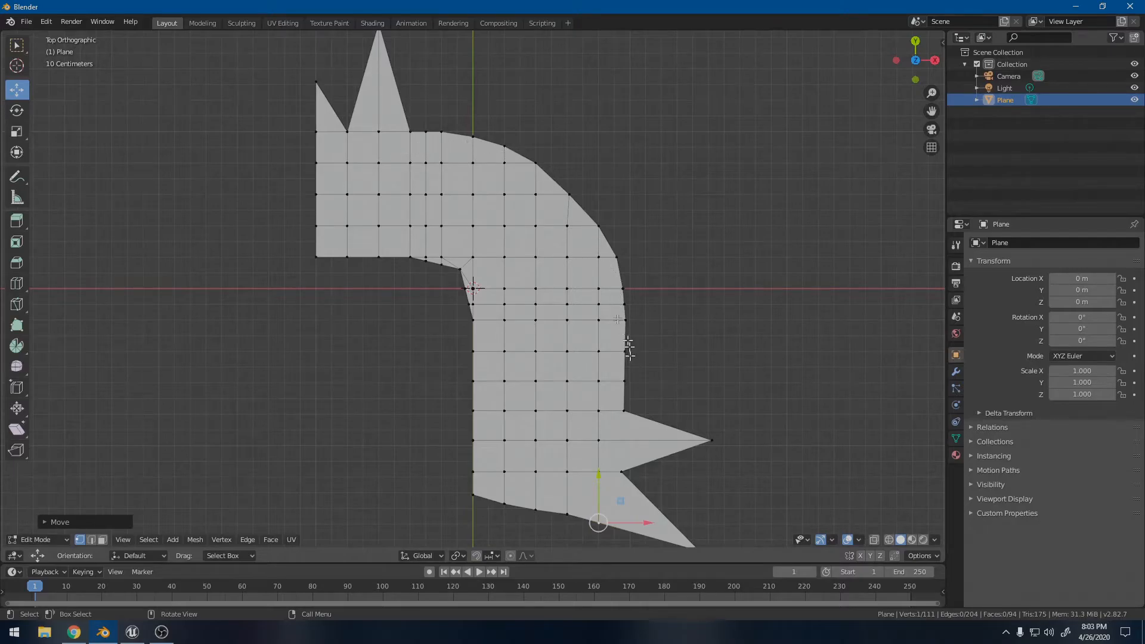
Step: Shift two vertices on the leg's inner edge just below the bend's corner slightly along X to round the bend
{"action": "scroll", "coordinate": [471, 289], "scroll_direction": "up", "scroll_amount": 3}
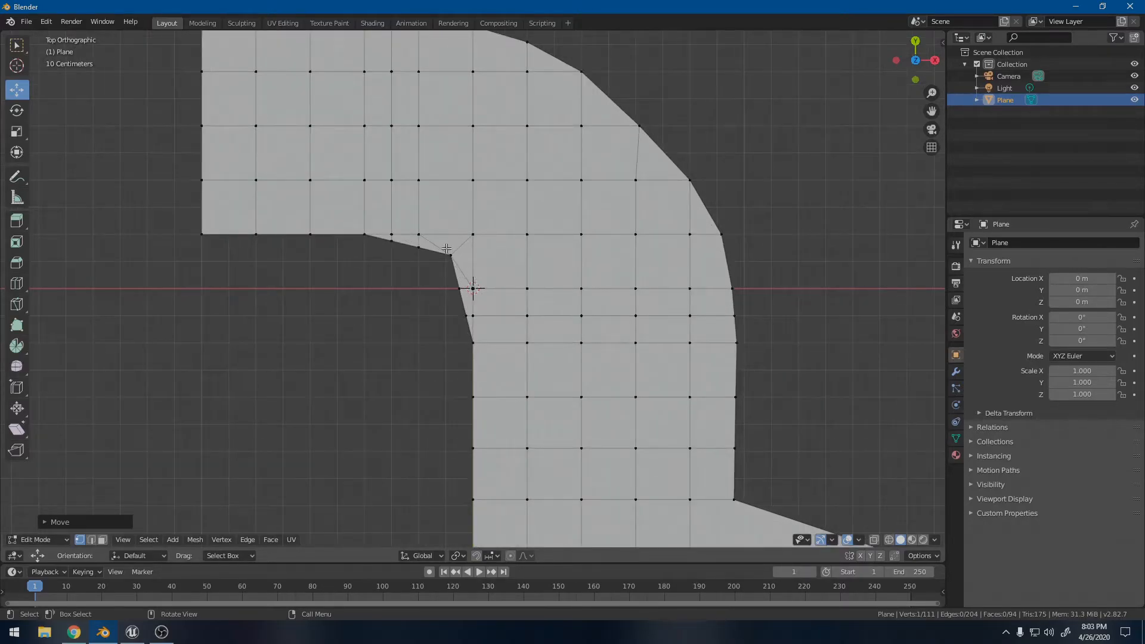
{"action": "left_click", "coordinate": [448, 251]}
{"action": "left_click", "coordinate": [457, 293]}
{"action": "left_click_drag", "start_coordinate": [490, 289], "coordinate": [496, 287]}
{"action": "left_click", "coordinate": [470, 342]}
{"action": "left_click_drag", "start_coordinate": [525, 343], "coordinate": [520, 344]}
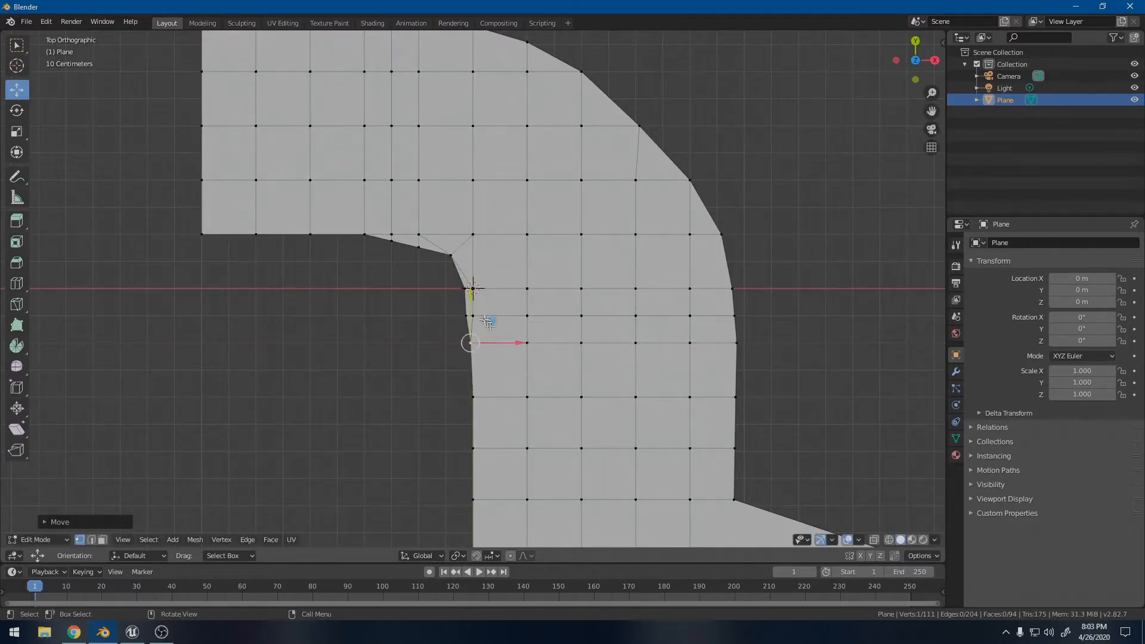
{"action": "scroll", "coordinate": [456, 317], "scroll_direction": "up", "scroll_amount": 2}
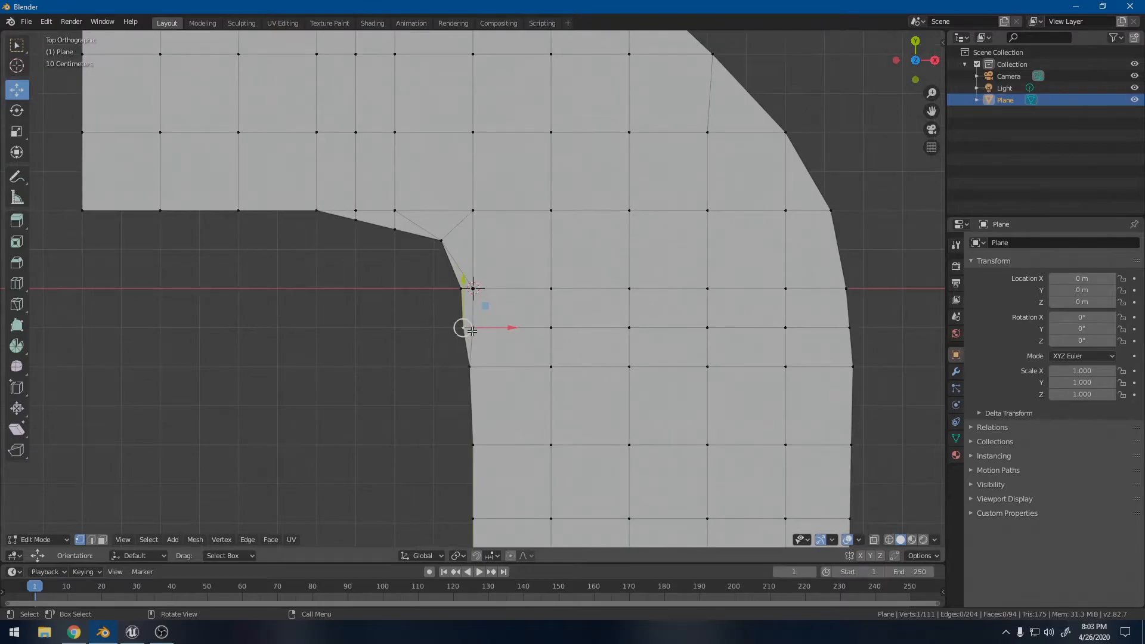
{"action": "key", "text": "v"}
{"action": "right_click", "coordinate": [474, 327]}
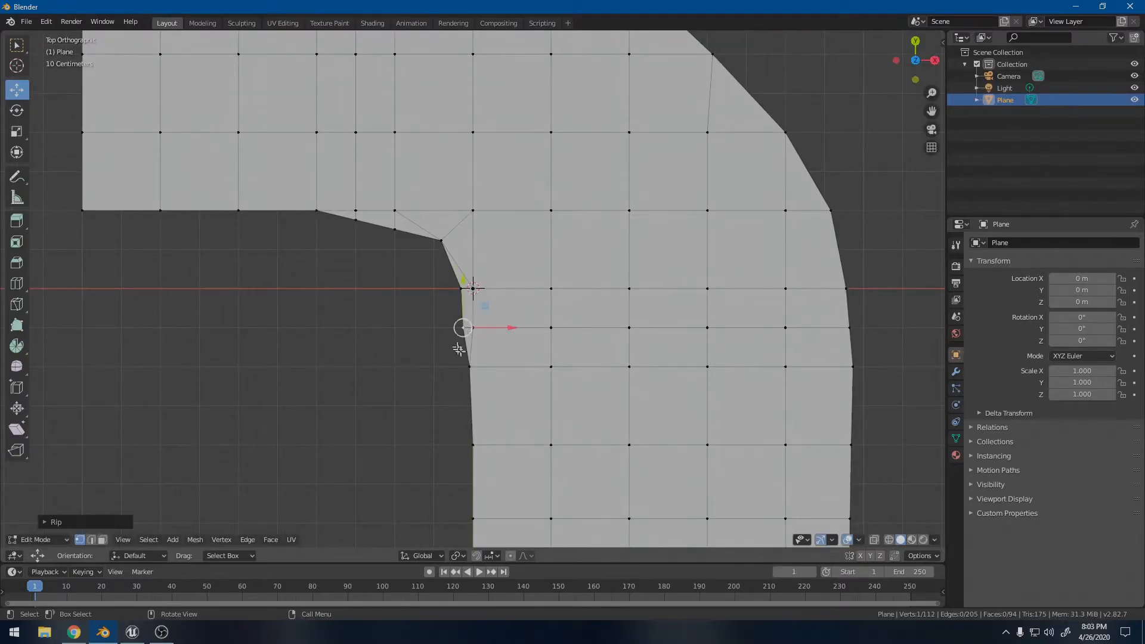
{"action": "left_click_drag", "start_coordinate": [464, 285], "coordinate": [466, 277]}
{"action": "key", "text": "ctrl+z"}
{"action": "key", "text": "ctrl+z"}
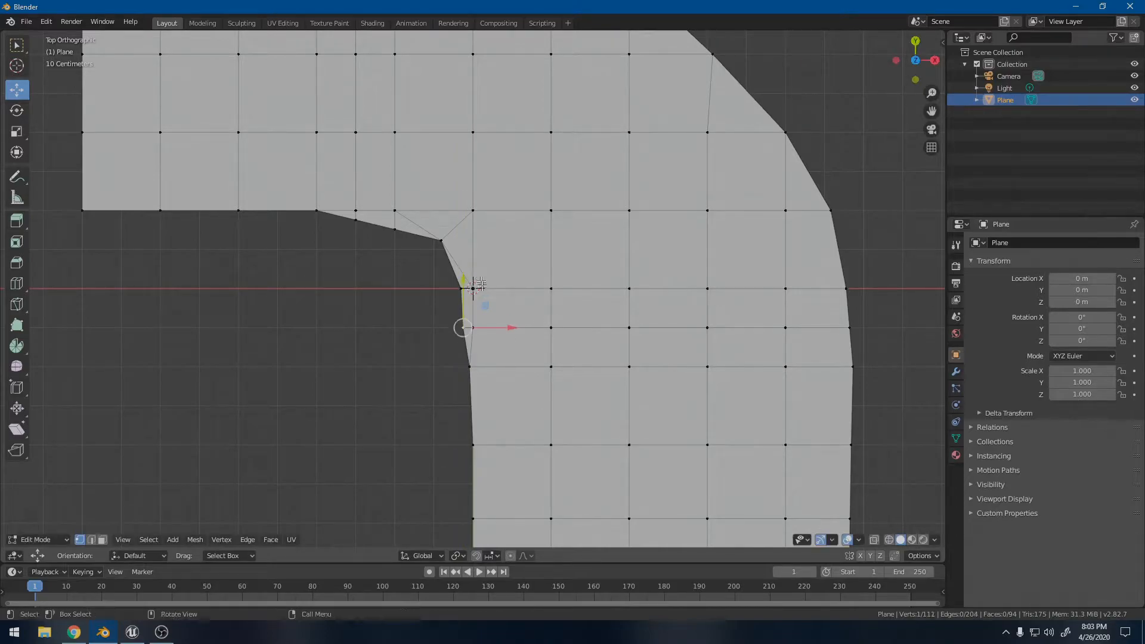
Step: Nudge the intermediate inner-edge vertex below the bend along X and raise the arm's underside vertex beside the inner corner along Y
{"action": "left_click_drag", "start_coordinate": [500, 332], "coordinate": [502, 320]}
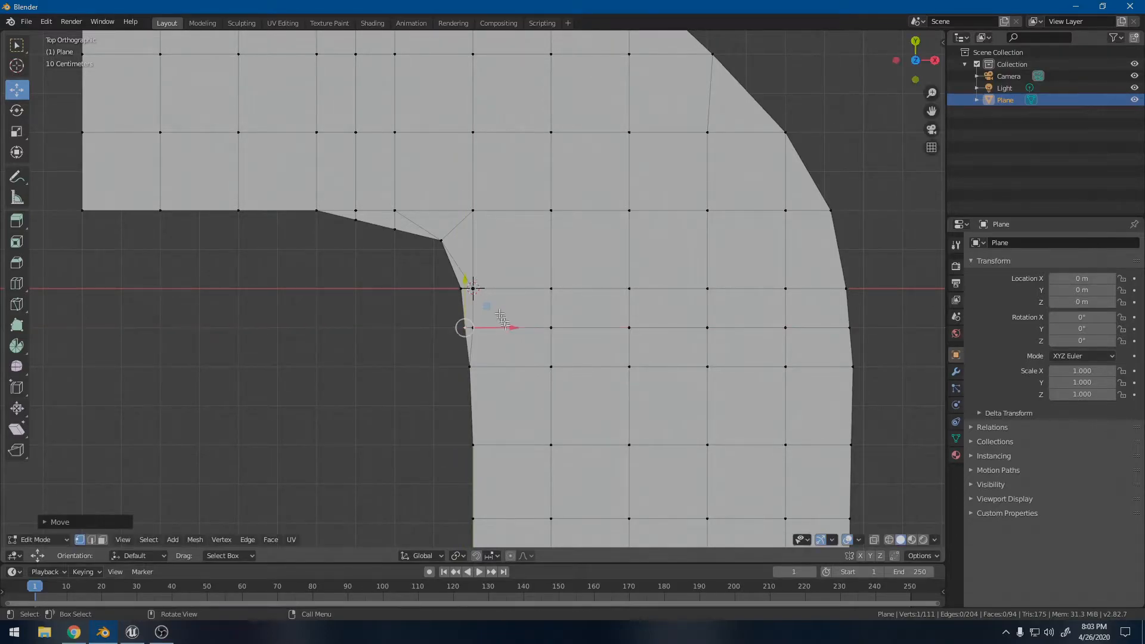
{"action": "left_click", "coordinate": [441, 237]}
{"action": "left_click", "coordinate": [398, 228]}
{"action": "mouse_move", "coordinate": [395, 202]}
{"action": "left_mouse_down"}
{"action": "mouse_move", "coordinate": [391, 187]}
{"action": "mouse_move", "coordinate": [392, 197]}
{"action": "left_mouse_up"}
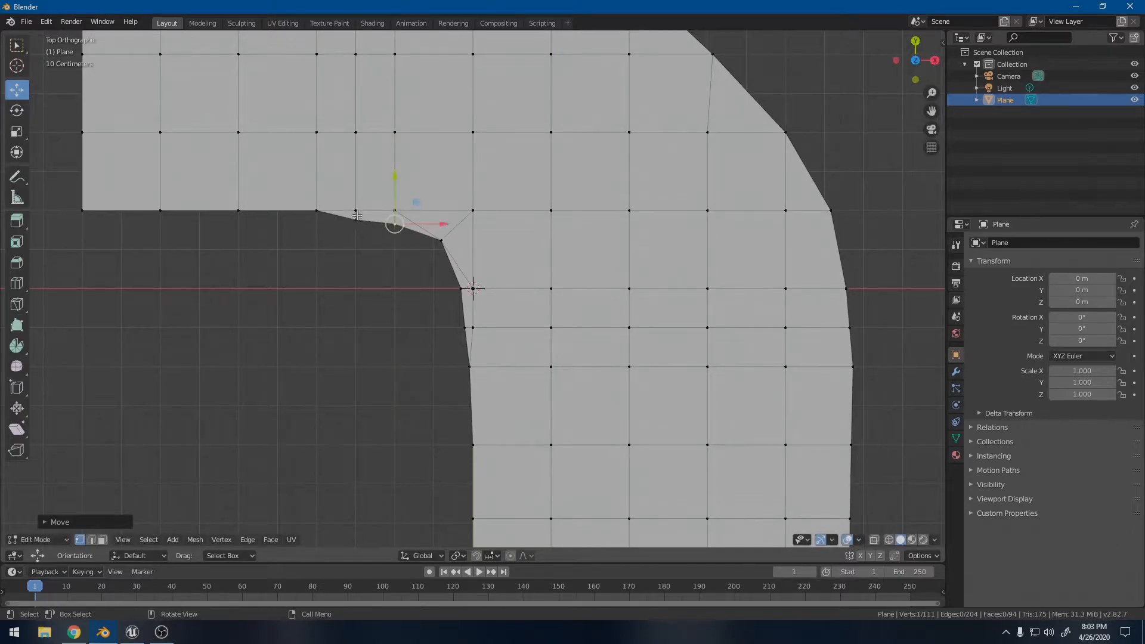
Step: Raise the next underside vertex towards the arm, together with the interior vertex just above it, slightly along Y
{"action": "key", "text": "a"}
{"action": "key", "text": "a"}
{"action": "key", "text": "c"}
{"action": "key", "text": "Escape"}
{"action": "right_click", "coordinate": [376, 231]}
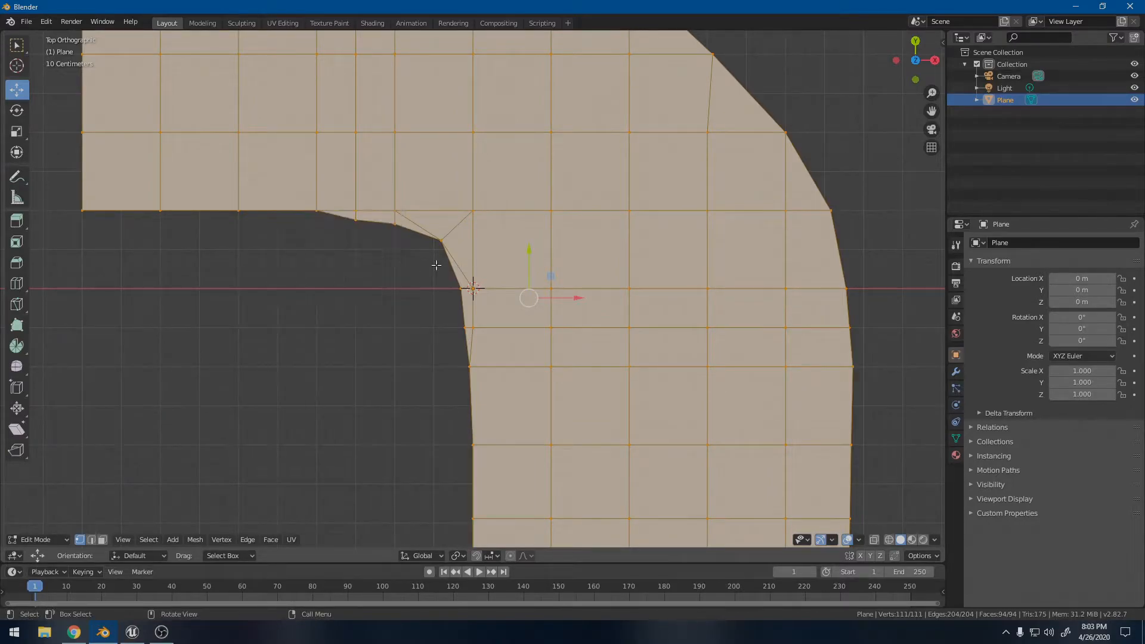
{"action": "left_click", "coordinate": [366, 241]}
{"action": "key", "text": "c"}
{"action": "scroll", "coordinate": [358, 229], "scroll_direction": "up", "scroll_amount": 8}
{"action": "left_click", "coordinate": [357, 218]}
{"action": "right_click", "coordinate": [356, 215]}
{"action": "left_click_drag", "start_coordinate": [351, 164], "coordinate": [353, 157]}
{"action": "left_click", "coordinate": [314, 211]}
Step: Move the arm's lower-left corner vertex diagonally inward in two moves to blunt the corner
{"action": "scroll", "coordinate": [257, 215], "scroll_direction": "down", "scroll_amount": 5}
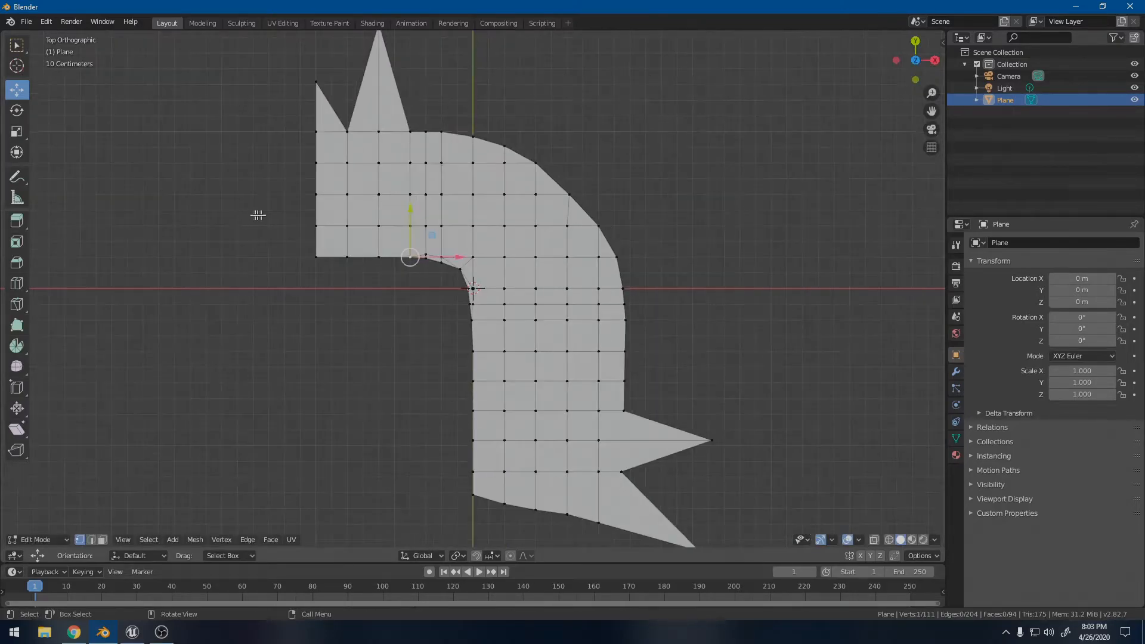
{"action": "left_click", "coordinate": [321, 257]}
{"action": "scroll", "coordinate": [327, 257], "scroll_direction": "up", "scroll_amount": 4}
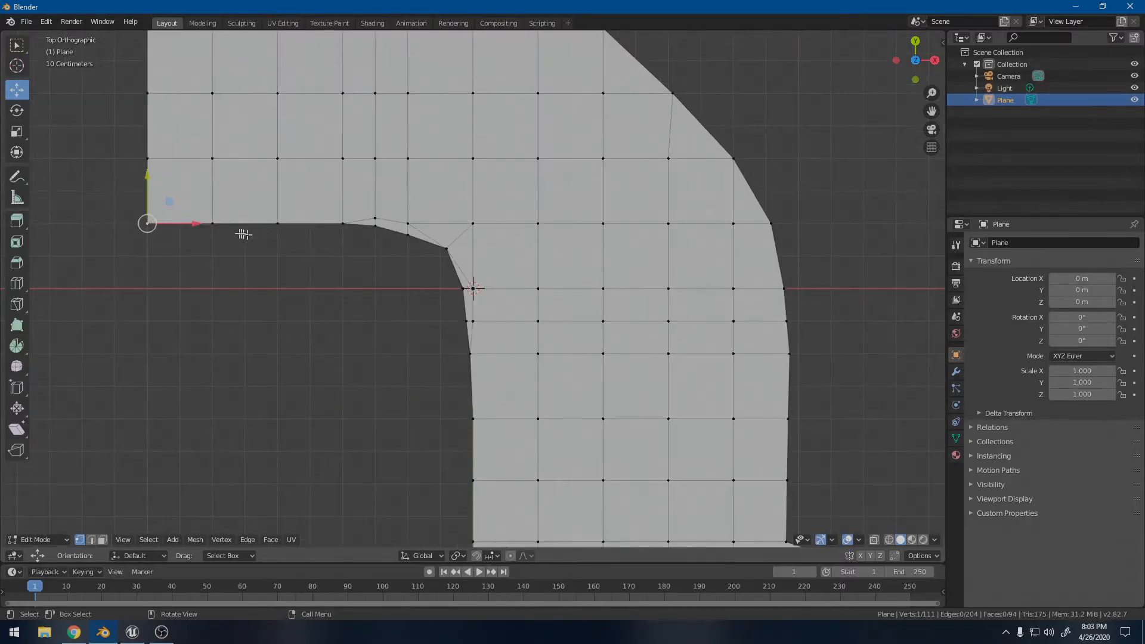
{"action": "key", "text": "g"}
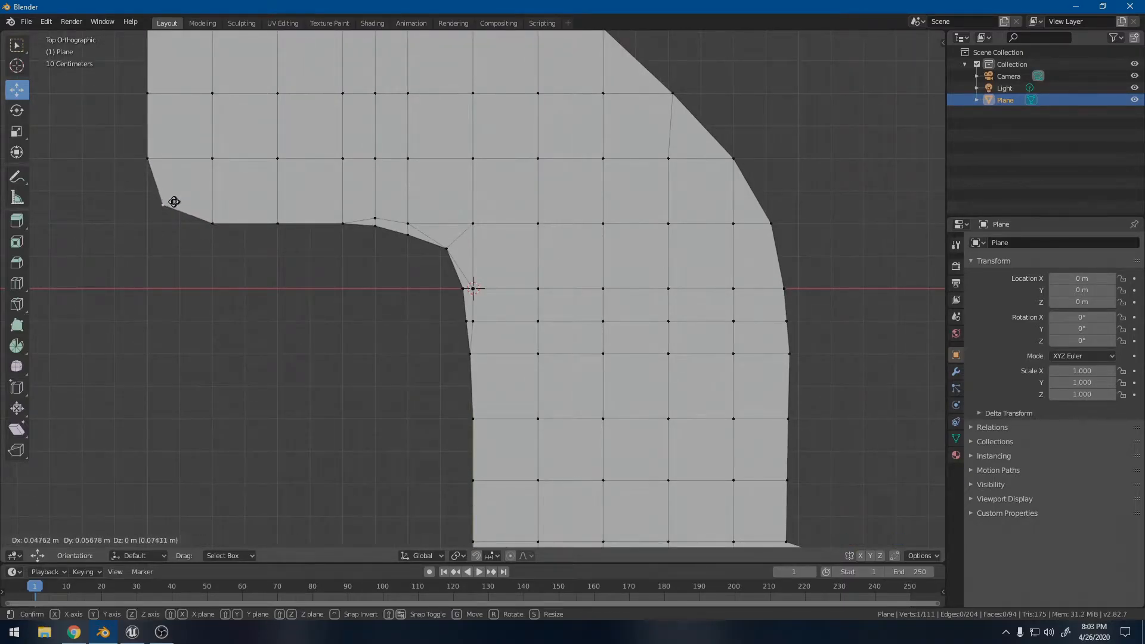
{"action": "left_click", "coordinate": [158, 206]}
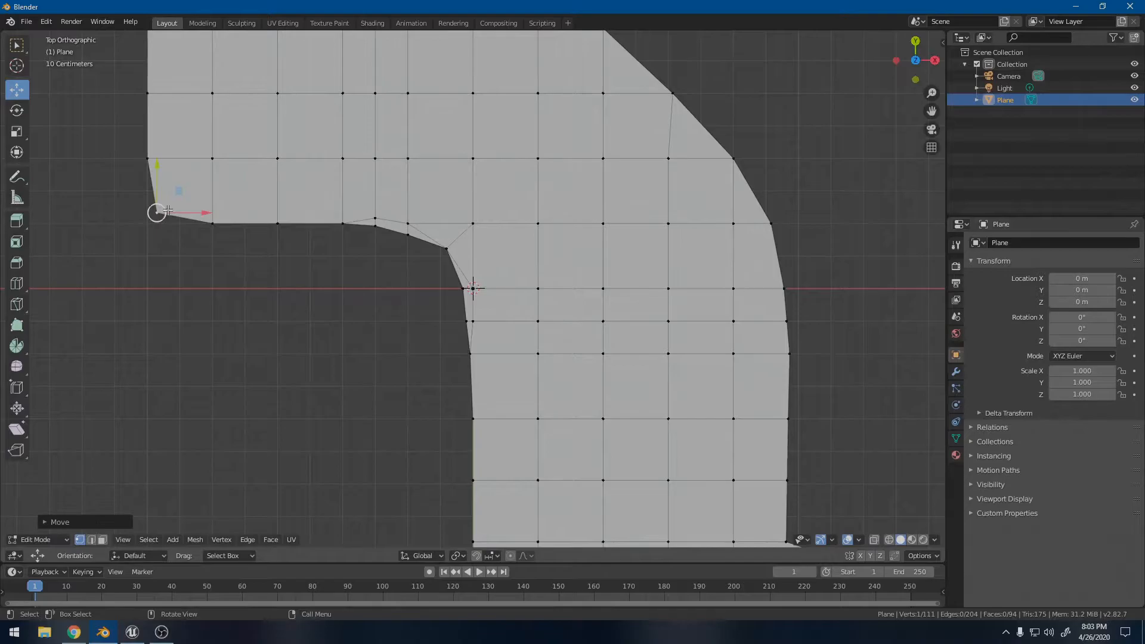
{"action": "key", "text": "g"}
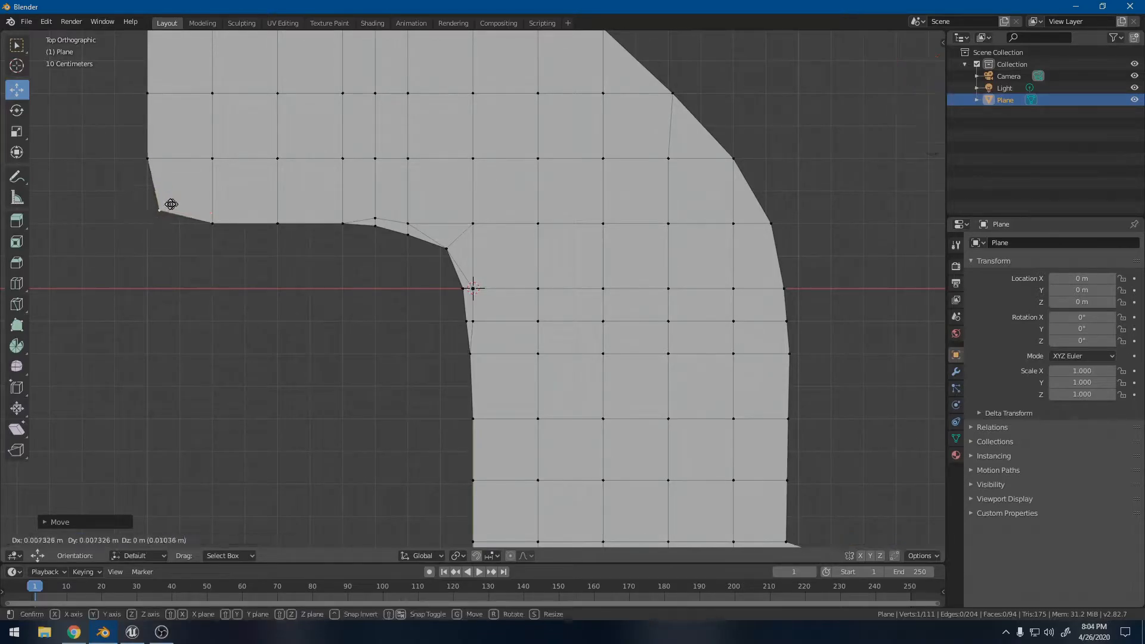
{"action": "left_click", "coordinate": [172, 200]}
{"action": "scroll", "coordinate": [378, 309], "scroll_direction": "down", "scroll_amount": 3}
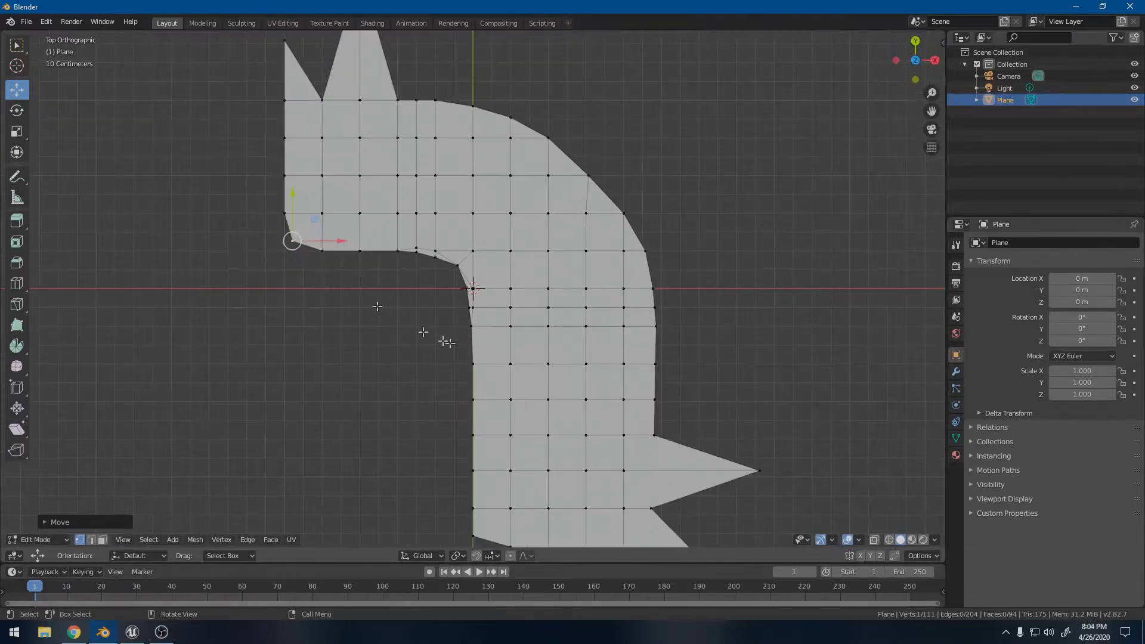
Step: Move the leg's bottom-left corner vertex inward to blunt that corner
{"action": "middle_click_drag", "start_coordinate": [600, 467], "coordinate": [542, 359], "text": "shift"}
{"action": "left_click", "coordinate": [428, 422]}
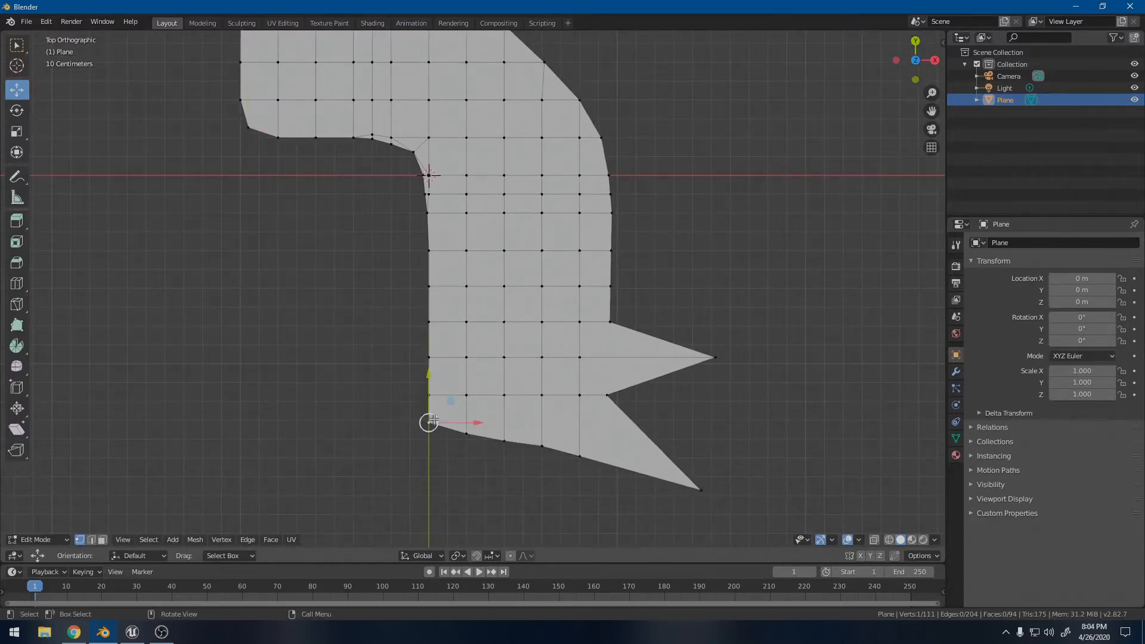
{"action": "key", "text": "g"}
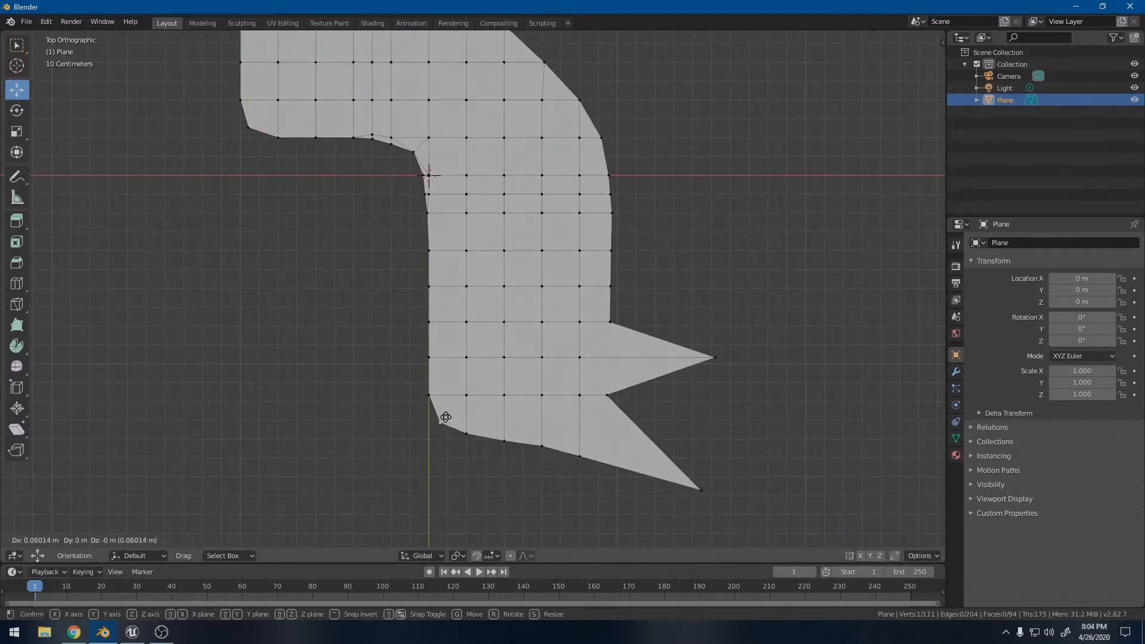
{"action": "left_click", "coordinate": [439, 417]}
{"action": "scroll", "coordinate": [401, 296], "scroll_direction": "down", "scroll_amount": 3}
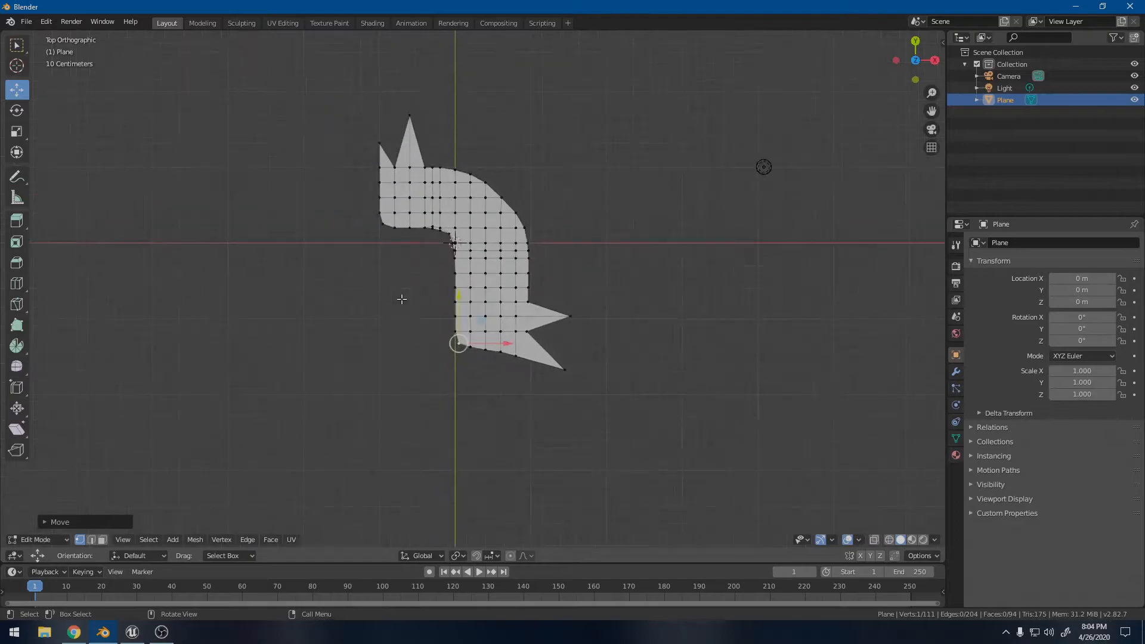
{"action": "scroll", "coordinate": [403, 294], "scroll_direction": "up", "scroll_amount": 1}
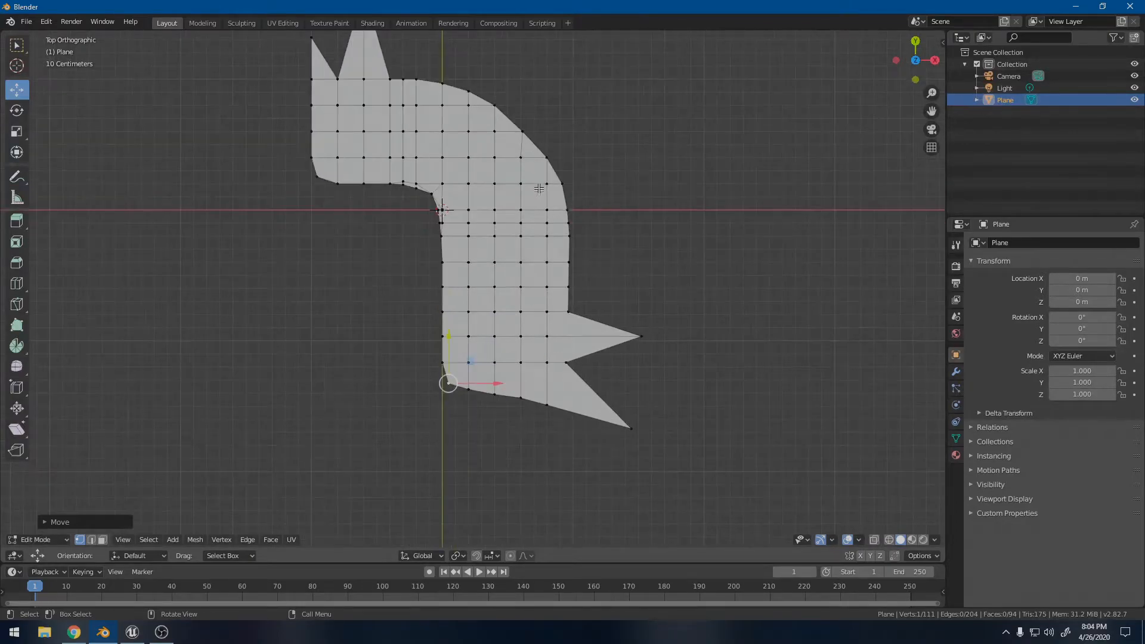
{"action": "left_click", "coordinate": [523, 131]}
{"action": "left_click_drag", "start_coordinate": [566, 132], "coordinate": [573, 132]}
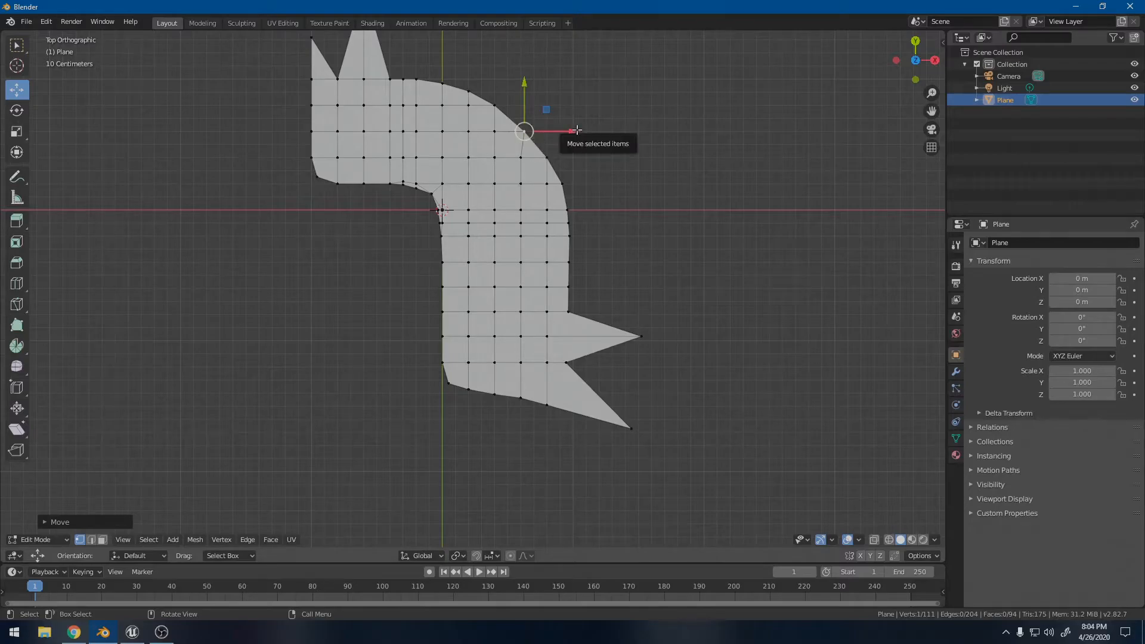
{"action": "key", "text": "ctrl+z"}
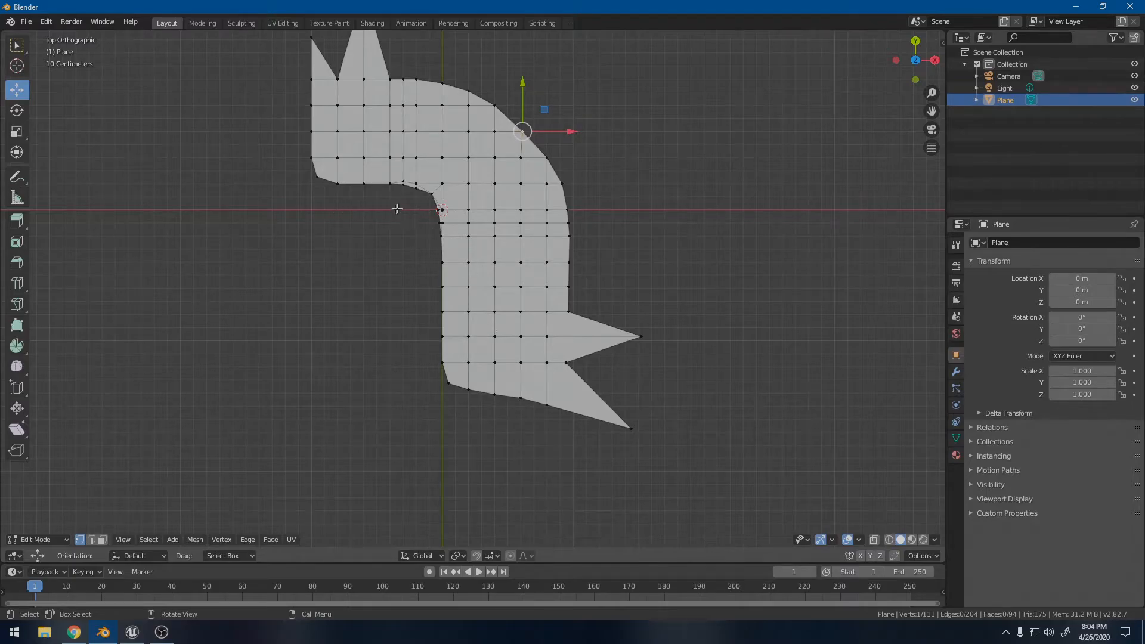
Step: Add the arm's five left-edge vertices to the selection, from the corner spike's tip down to just above the blunted corner
{"action": "scroll", "coordinate": [397, 210], "scroll_direction": "up", "scroll_amount": 2}
{"action": "scroll", "coordinate": [281, 174], "scroll_direction": "up", "scroll_amount": 1}
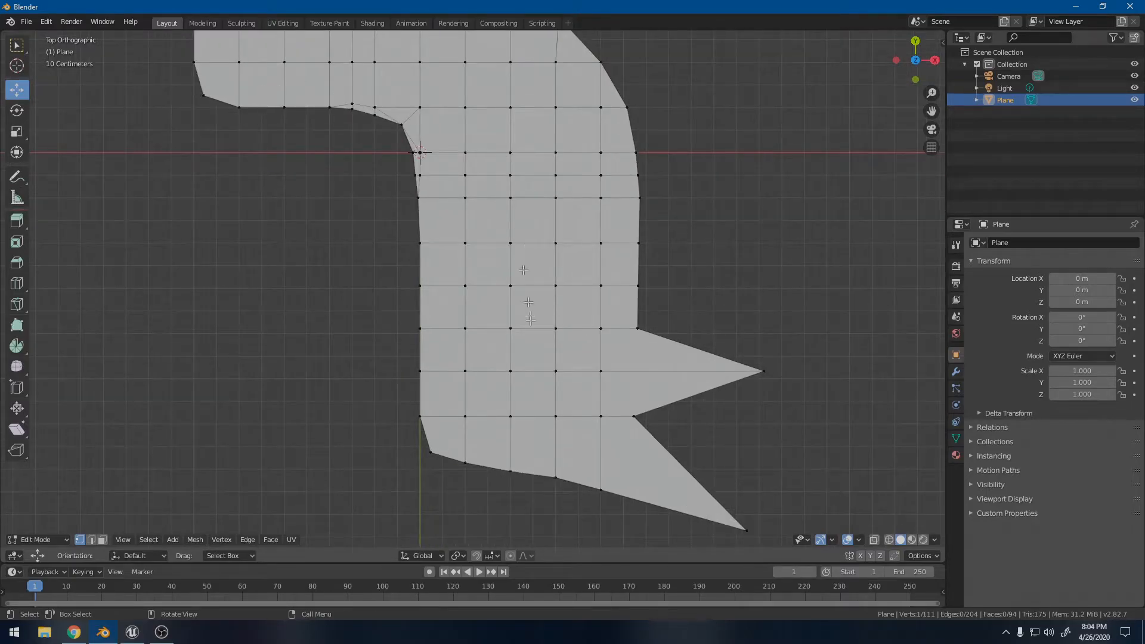
{"action": "middle_click_drag", "start_coordinate": [174, 251], "coordinate": [298, 358], "text": "shift"}
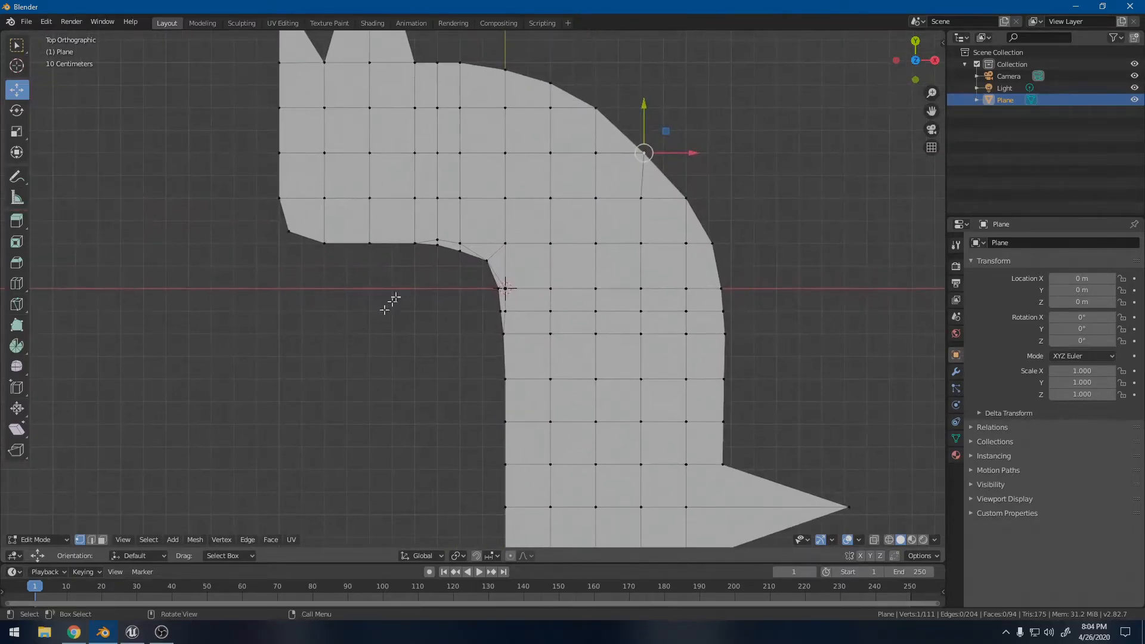
{"action": "middle_click_drag", "start_coordinate": [283, 171], "coordinate": [292, 283], "text": "shift"}
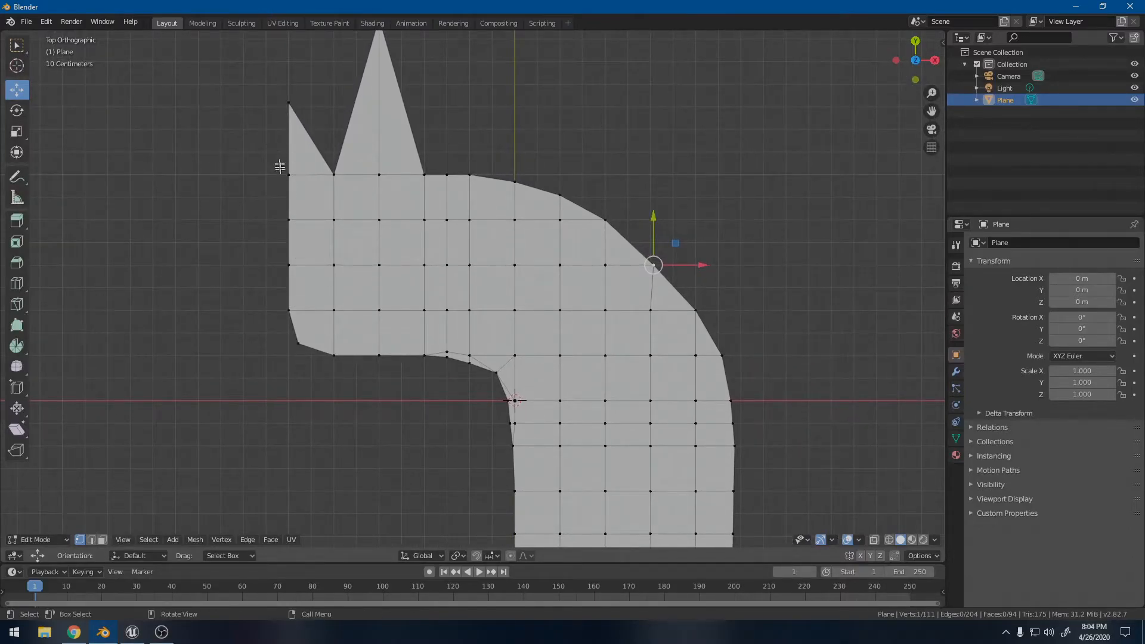
{"action": "left_click", "coordinate": [282, 104], "text": "shift"}
{"action": "left_click", "coordinate": [281, 175], "text": "shift"}
{"action": "left_click", "coordinate": [282, 220], "text": "shift"}
{"action": "left_click", "coordinate": [283, 265], "text": "shift"}
{"action": "left_click", "coordinate": [284, 307], "text": "shift"}
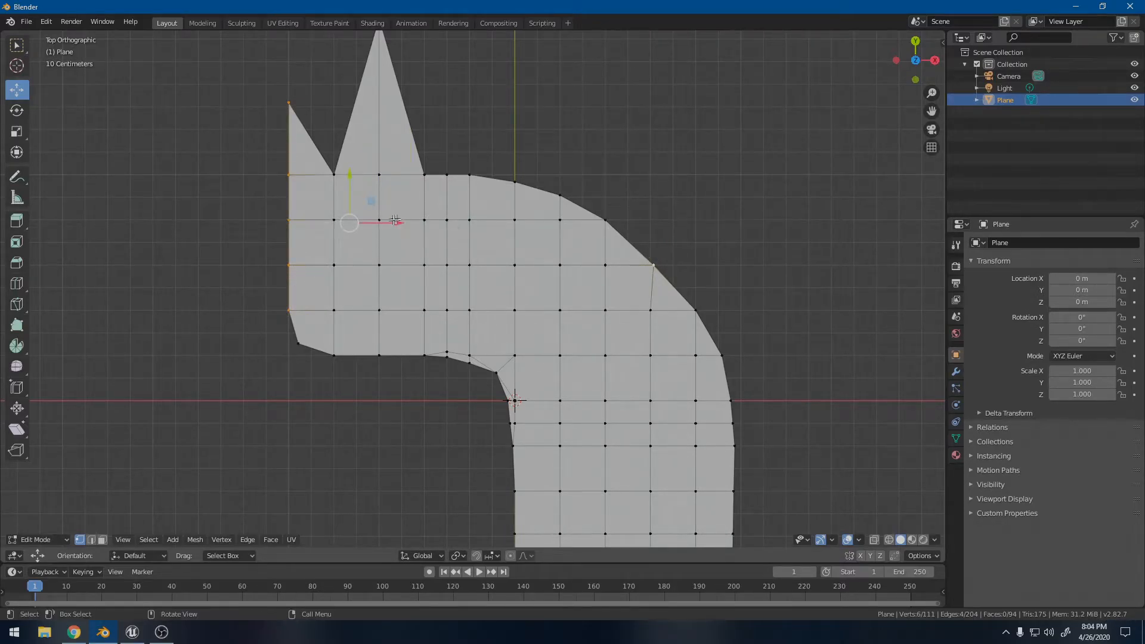
{"action": "key", "text": "ctrl+x"}
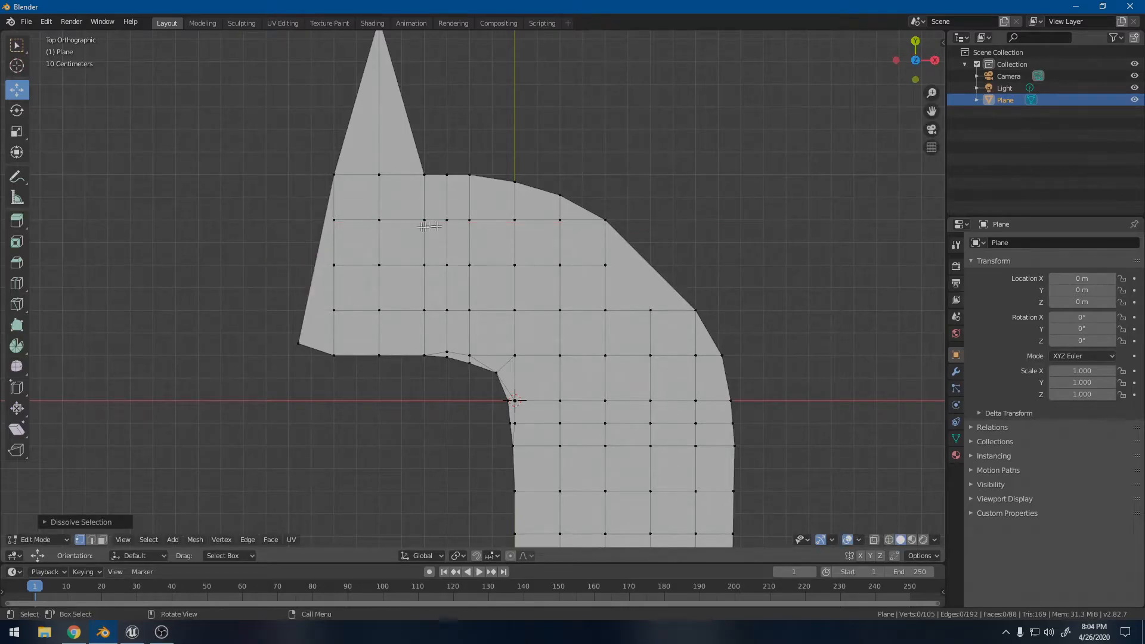
{"action": "key", "text": "ctrl+z"}
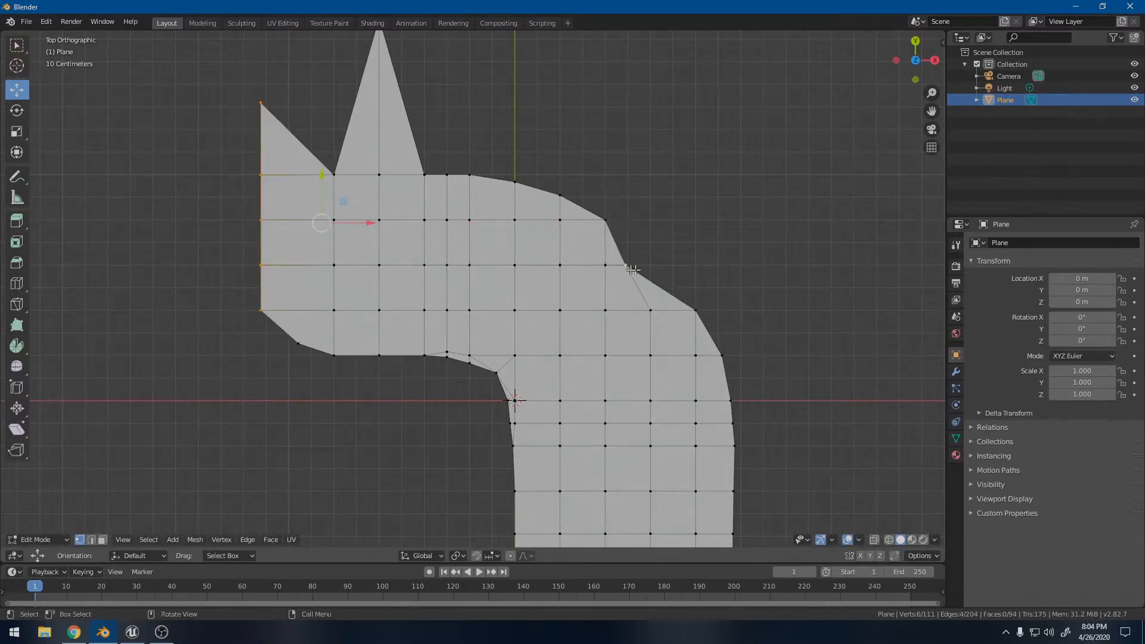
{"action": "key", "text": "ctrl+z"}
Step: Deselect the outer-bend vertex, shift the arm's left edge outward along X and rotate it so the corner spike leans outward
{"action": "key", "text": "c"}
{"action": "left_click", "coordinate": [638, 261], "text": "shift"}
{"action": "key", "text": "Escape"}
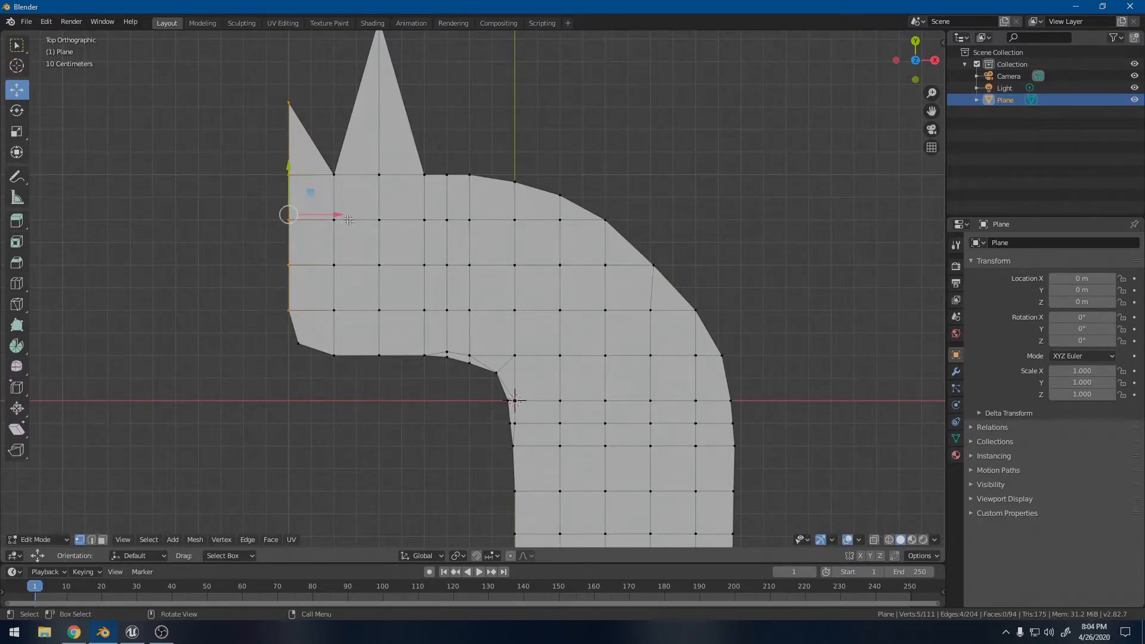
{"action": "mouse_move", "coordinate": [337, 214]}
{"action": "left_mouse_down"}
{"action": "mouse_move", "coordinate": [310, 215]}
{"action": "mouse_move", "coordinate": [320, 215]}
{"action": "left_mouse_up"}
{"action": "key", "text": "r"}
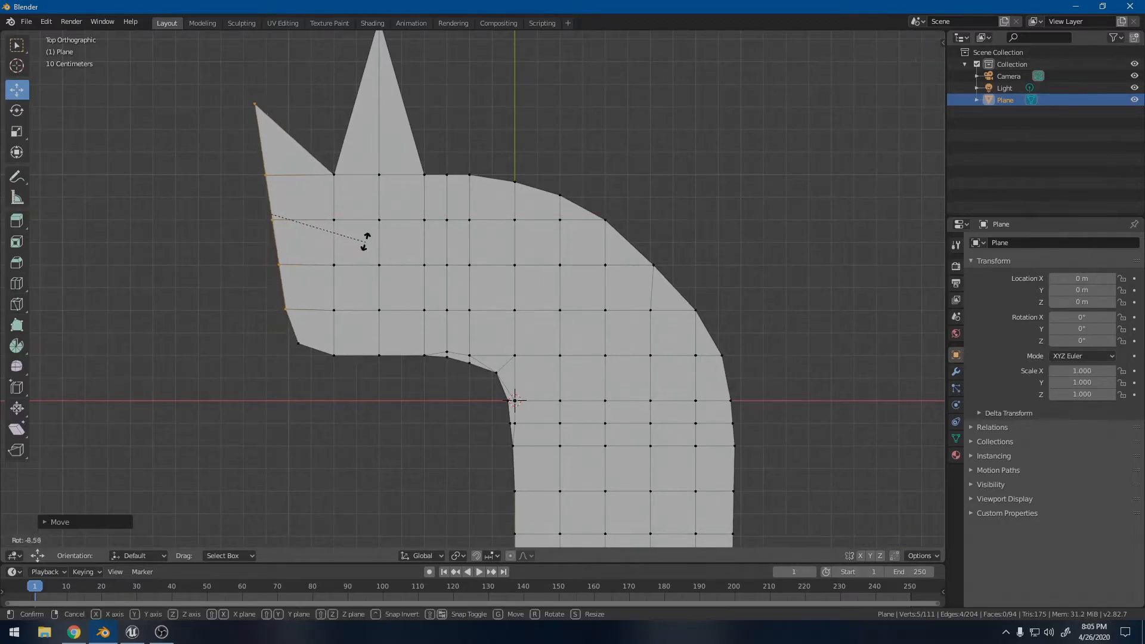
{"action": "left_click", "coordinate": [372, 236]}
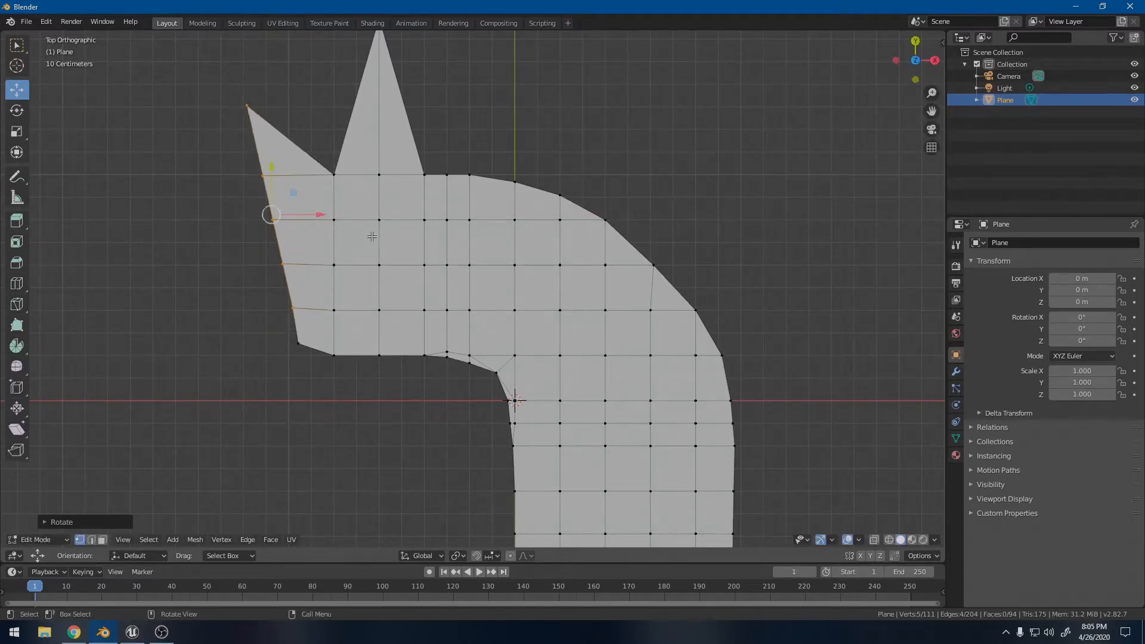
Step: Move the arm's lower-left corner vertex inward along X to round the tilted edge into the underside
{"action": "left_click", "coordinate": [300, 340]}
{"action": "key", "text": "g"}
{"action": "key", "text": "x"}
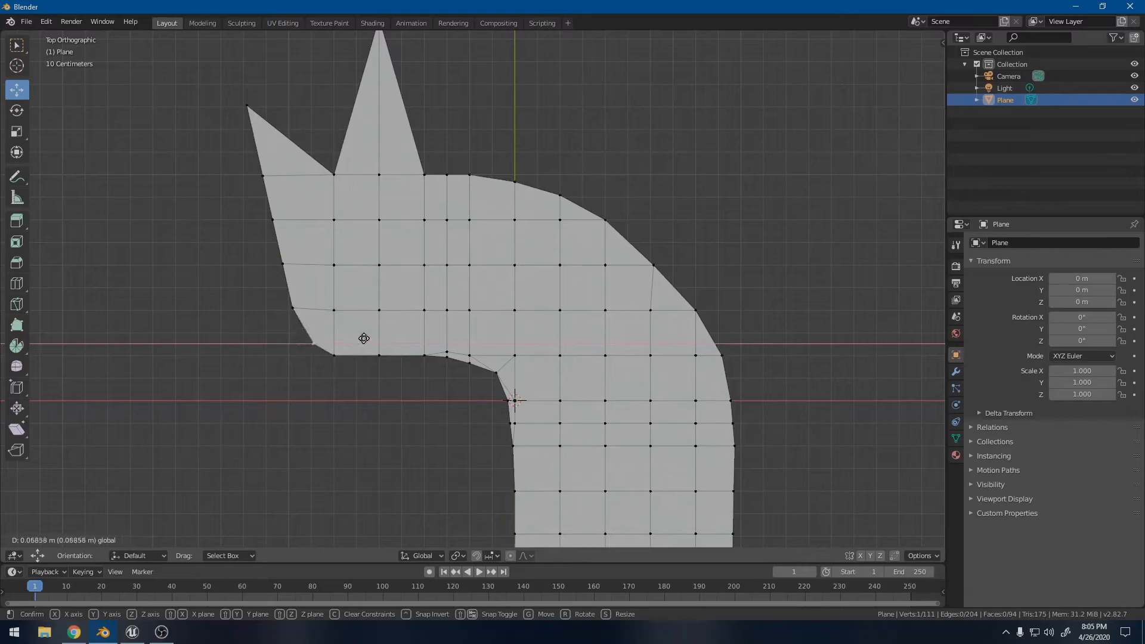
{"action": "left_click", "coordinate": [360, 337]}
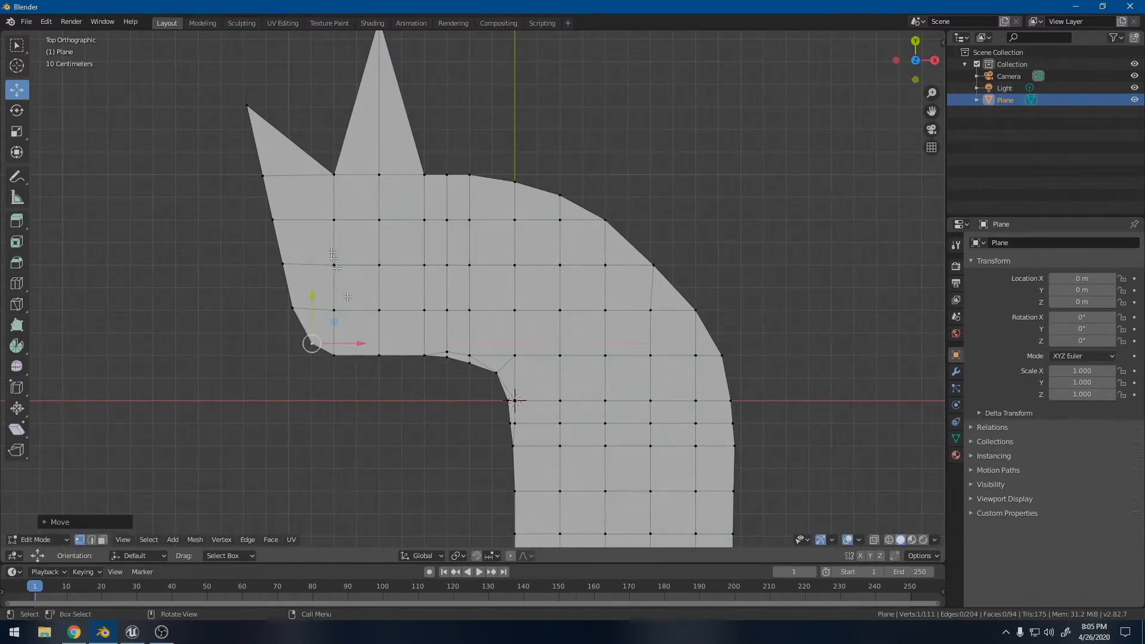
Step: Lower the second bottom-edge vertex from the leg's corner spike along Y by about 0.01 m to straighten the slope
{"action": "scroll", "coordinate": [631, 434], "scroll_direction": "down", "scroll_amount": 3}
{"action": "middle_click_drag", "start_coordinate": [632, 434], "coordinate": [595, 315], "text": "shift"}
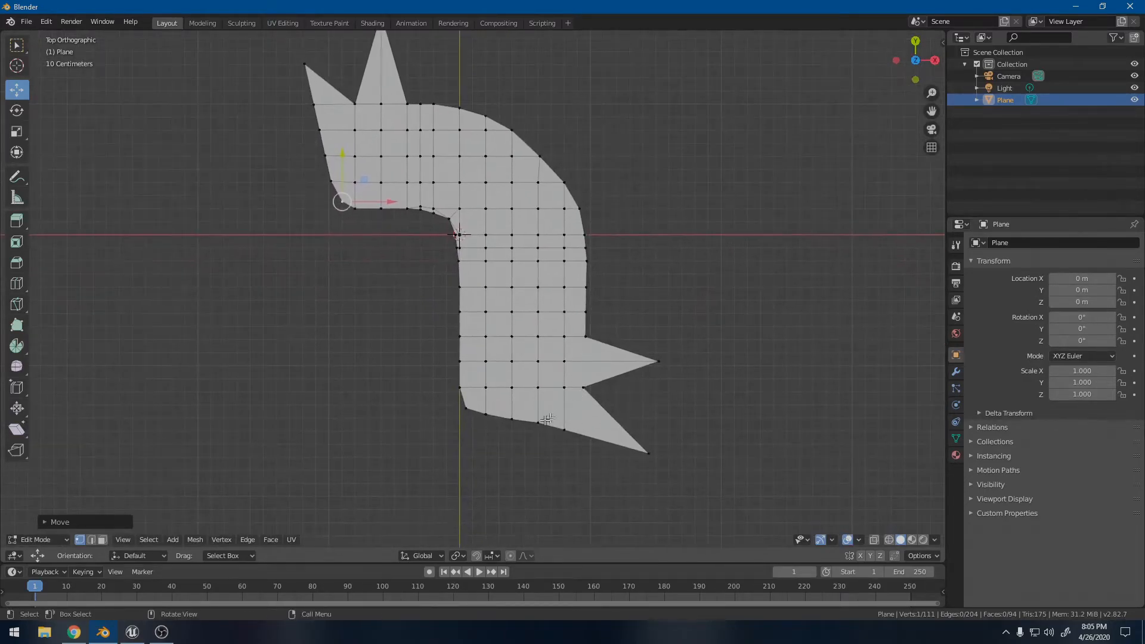
{"action": "left_click", "coordinate": [540, 422]}
{"action": "key", "text": "g"}
{"action": "key", "text": "y"}
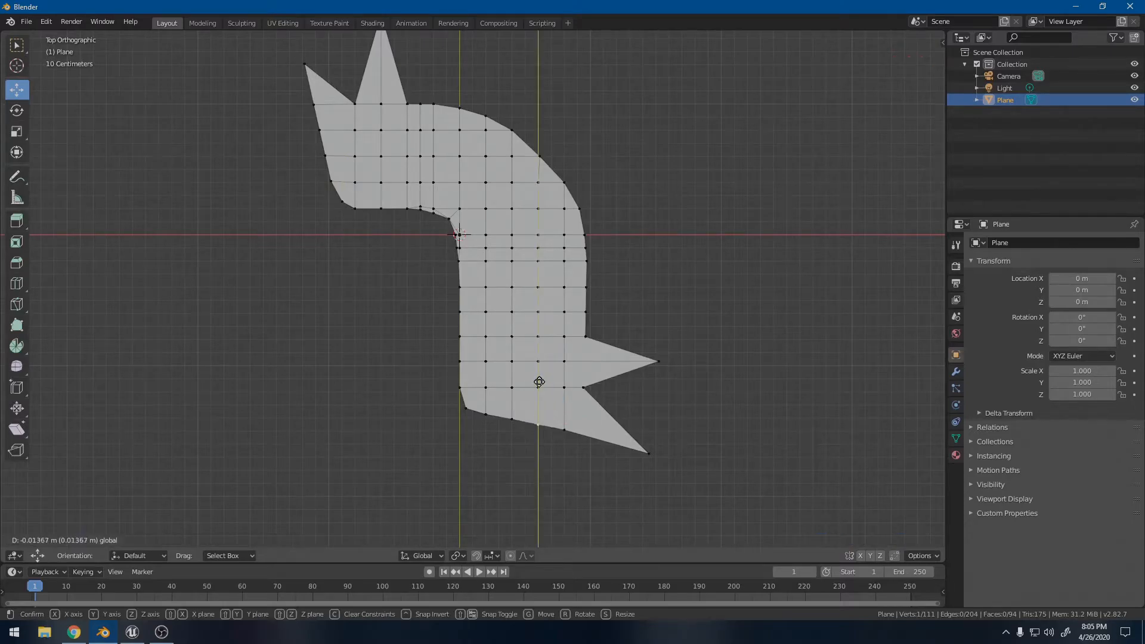
{"action": "left_click", "coordinate": [541, 381]}
{"action": "scroll", "coordinate": [469, 268], "scroll_direction": "up", "scroll_amount": 2}
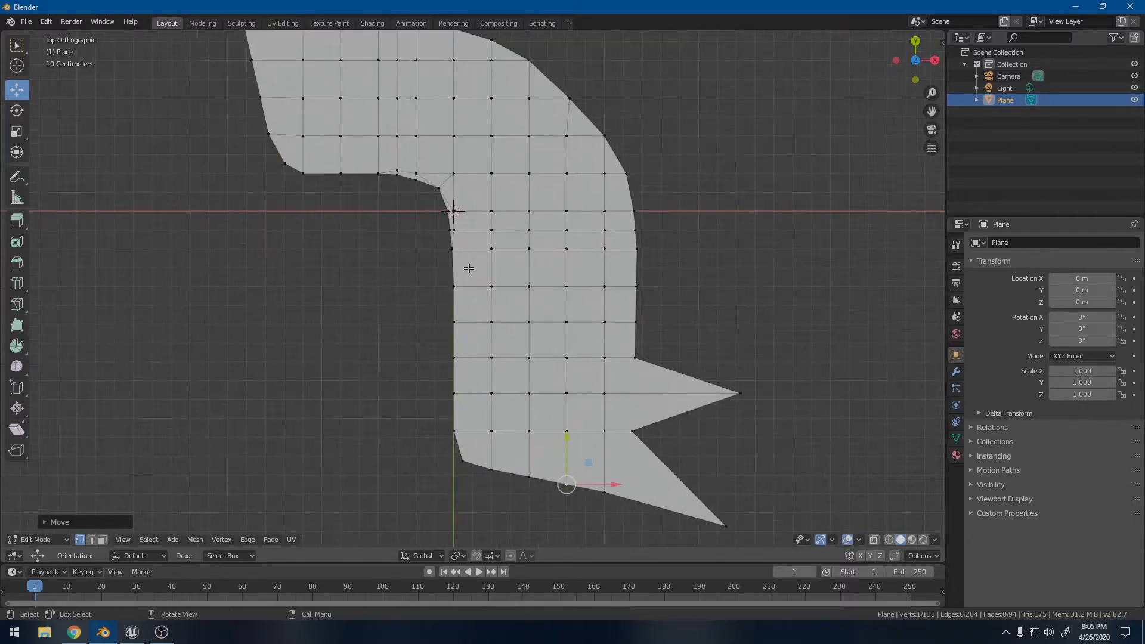
{"action": "middle_click_drag", "start_coordinate": [468, 268], "coordinate": [548, 347], "text": "shift"}
{"action": "middle_click_drag", "start_coordinate": [548, 389], "coordinate": [551, 376], "text": "shift"}
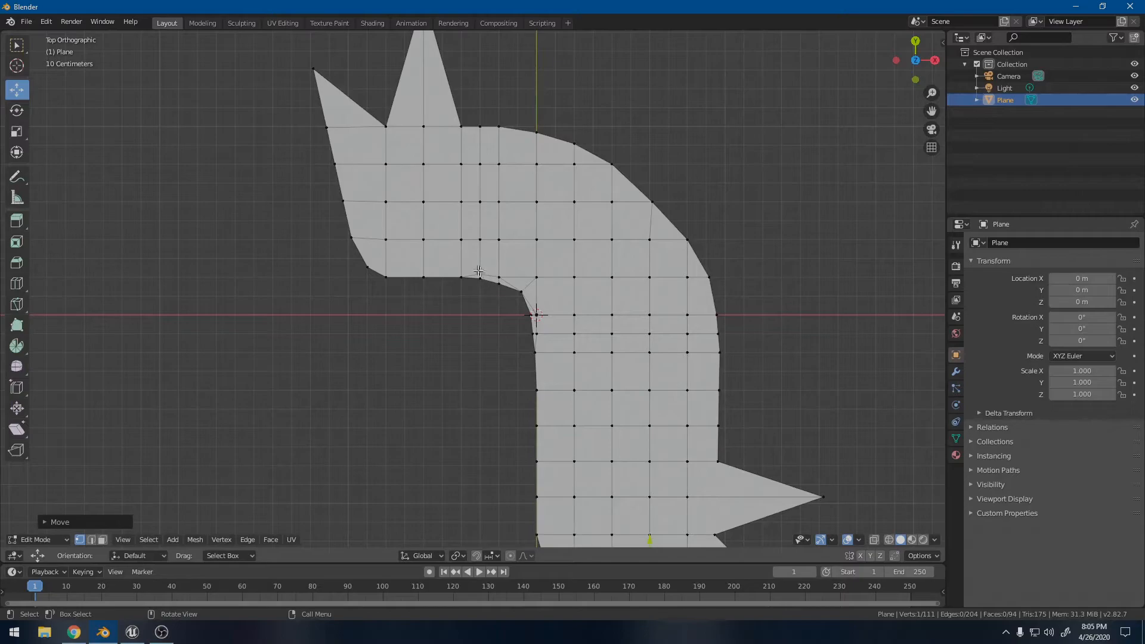
Step: Examine the piece's outline from the arm's spikes around the bend to the leg's tilted lower end
{"action": "scroll", "coordinate": [478, 270], "scroll_direction": "up", "scroll_amount": 2}
{"action": "middle_click_drag", "start_coordinate": [459, 266], "coordinate": [530, 365], "text": "shift"}
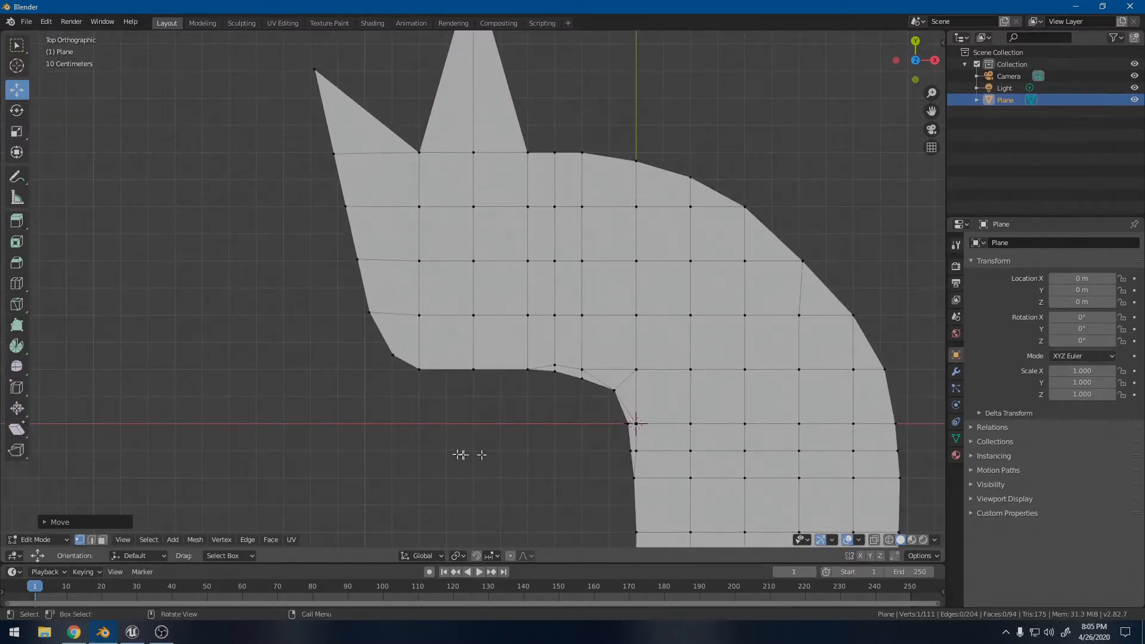
{"action": "scroll", "coordinate": [482, 429], "scroll_direction": "down", "scroll_amount": 3}
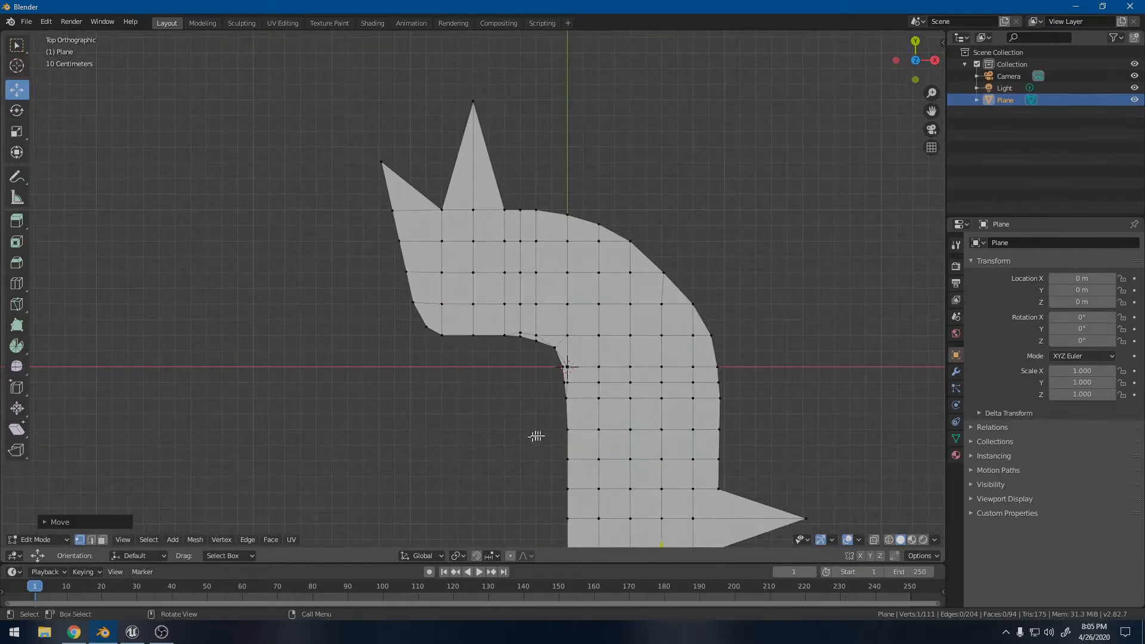
{"action": "middle_click_drag", "start_coordinate": [688, 315], "coordinate": [495, 272], "text": "shift"}
{"action": "scroll", "coordinate": [495, 271], "scroll_direction": "up", "scroll_amount": 2}
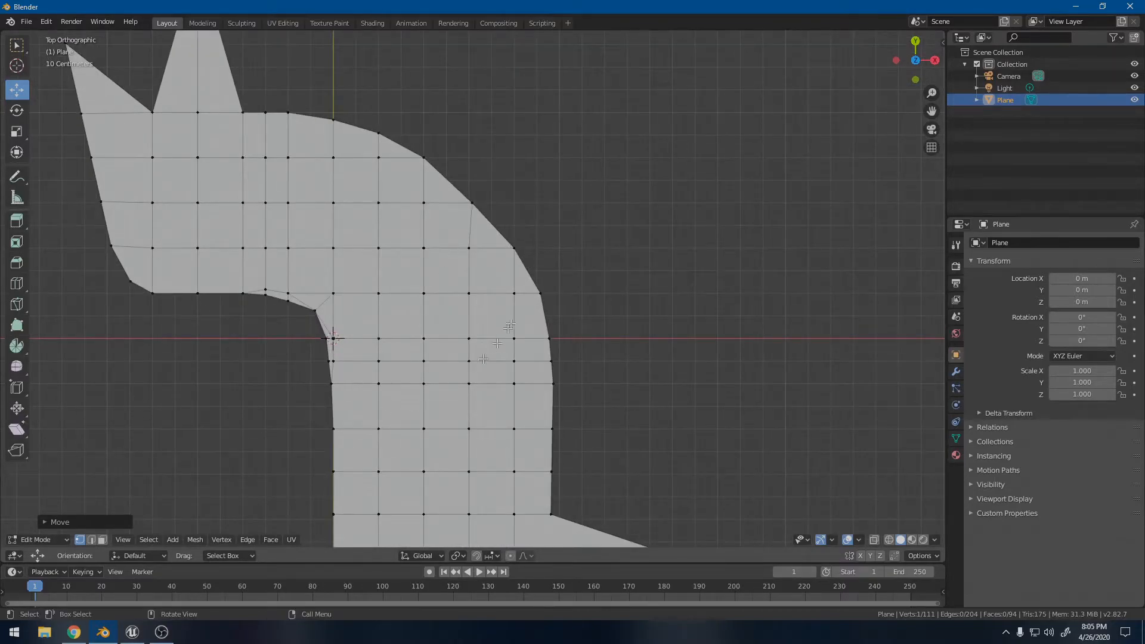
{"action": "middle_click_drag", "start_coordinate": [442, 398], "coordinate": [558, 208], "text": "shift"}
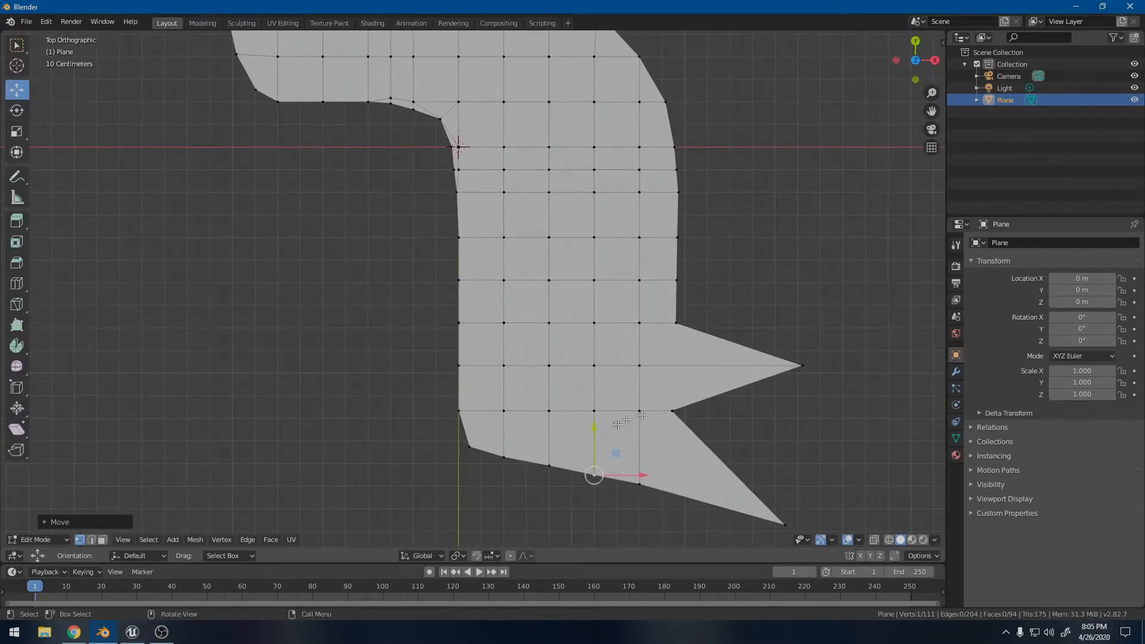
{"action": "middle_click_drag", "start_coordinate": [665, 403], "coordinate": [654, 477], "text": "shift"}
{"action": "scroll", "coordinate": [652, 441], "scroll_direction": "down", "scroll_amount": 4}
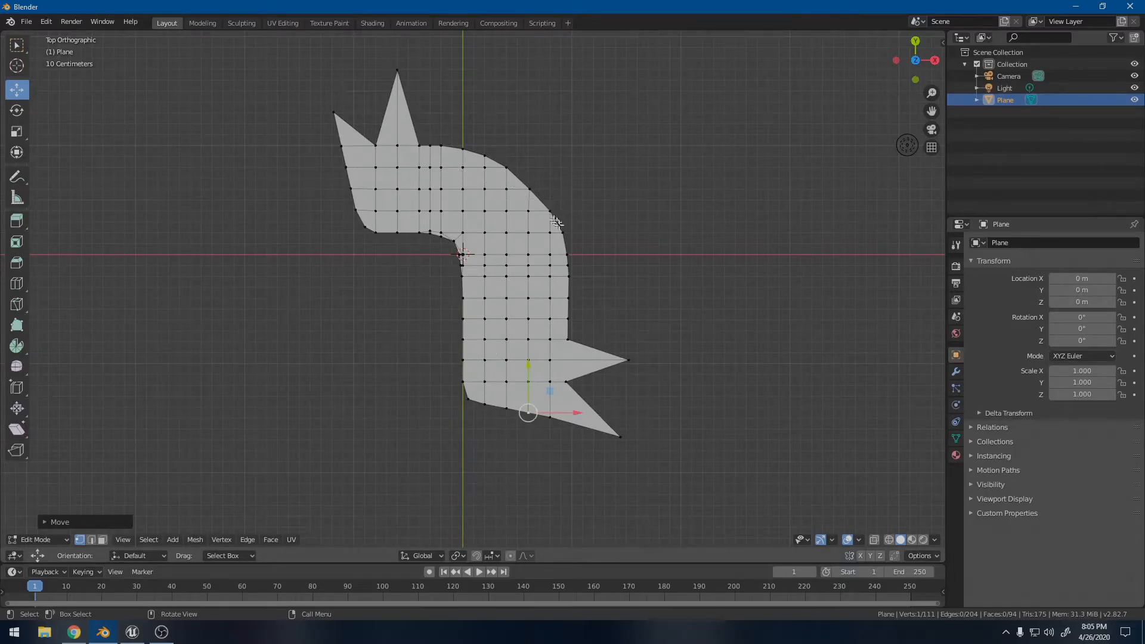
Step: Move the outer-bend vertices on the second, third and fourth grid rows above the X axis outward along X to fill out the curve
{"action": "scroll", "coordinate": [537, 224], "scroll_direction": "up", "scroll_amount": 3}
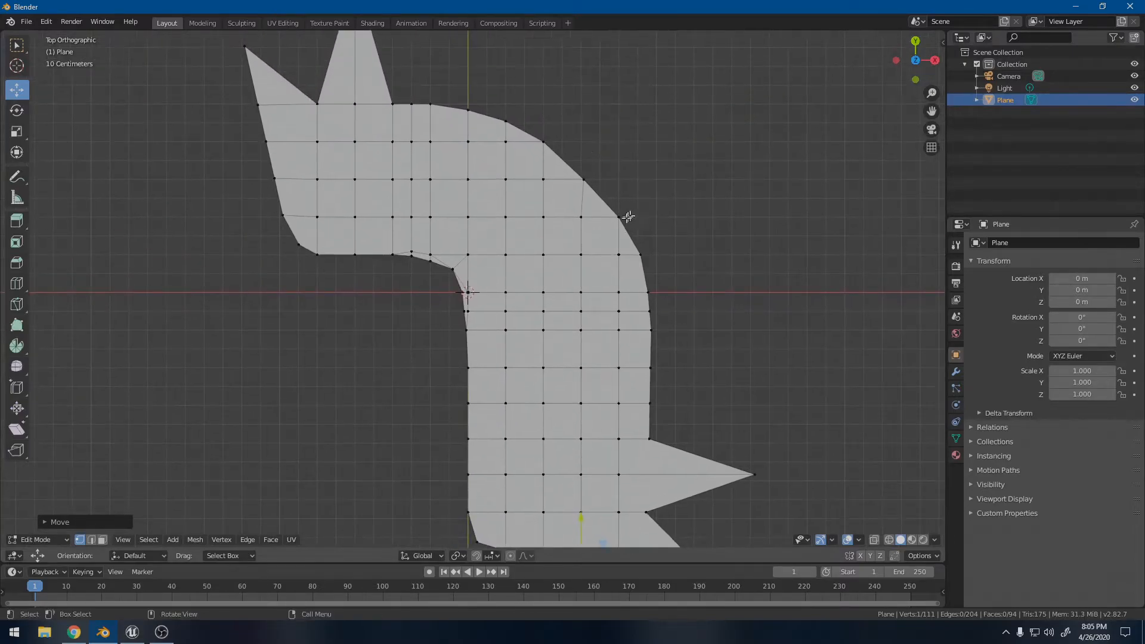
{"action": "left_click", "coordinate": [624, 217]}
{"action": "left_click_drag", "start_coordinate": [665, 216], "coordinate": [681, 214]}
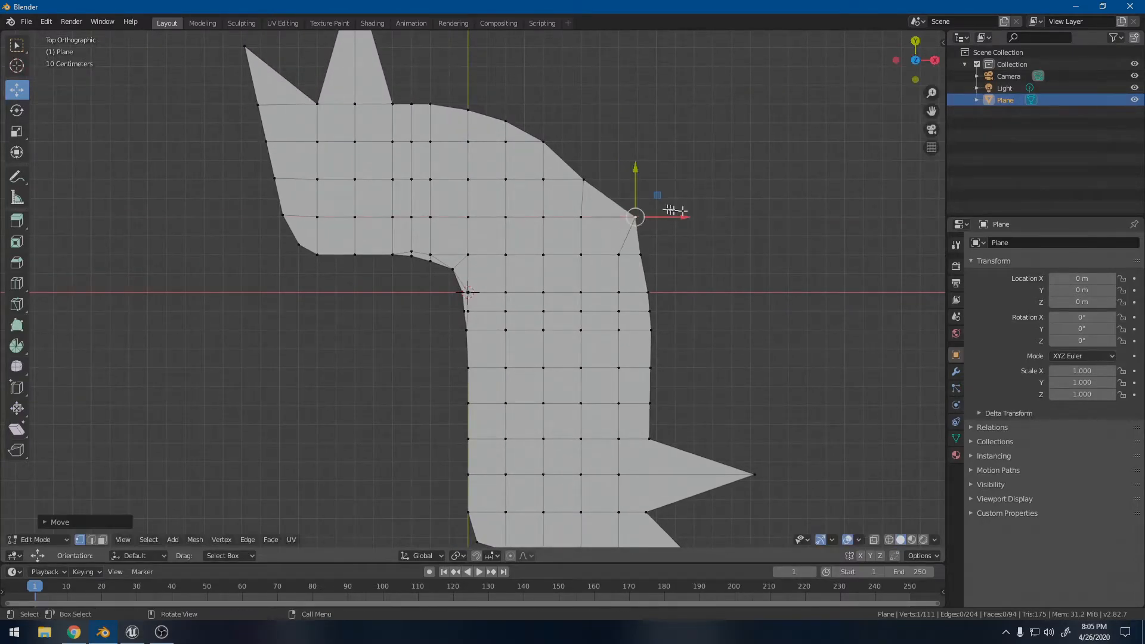
{"action": "left_click", "coordinate": [595, 178]}
{"action": "left_click_drag", "start_coordinate": [628, 179], "coordinate": [673, 171]}
{"action": "left_click", "coordinate": [548, 142]}
{"action": "left_click_drag", "start_coordinate": [571, 140], "coordinate": [642, 131]}
Step: Raise the two top-edge vertices where the arm enters the bend slightly along Y to flatten the slope
{"action": "left_click", "coordinate": [506, 122]}
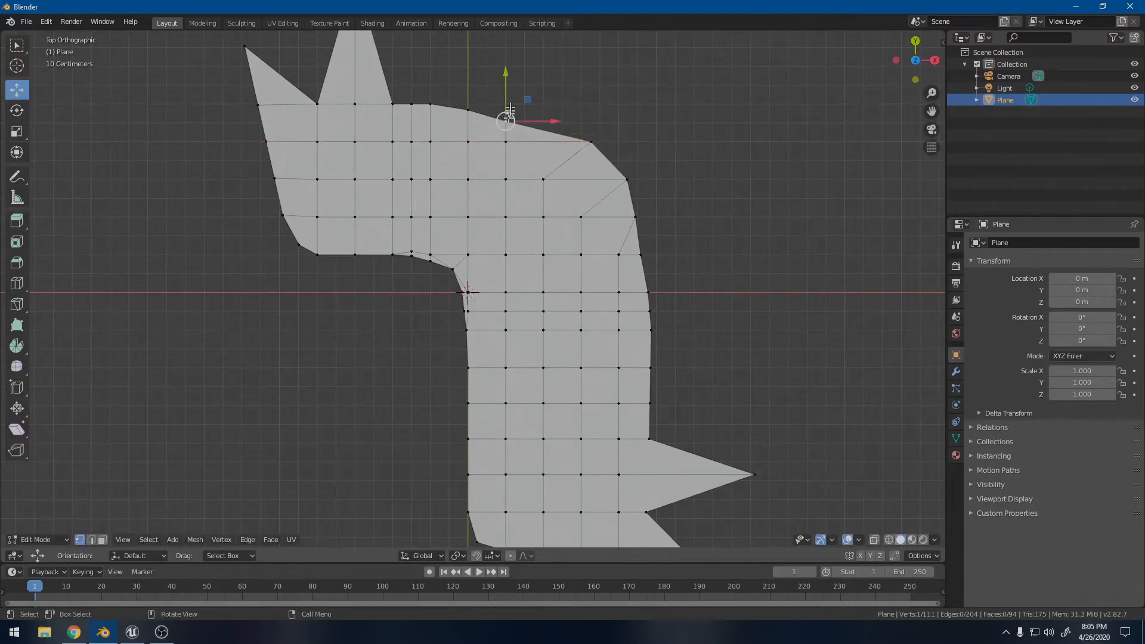
{"action": "left_click_drag", "start_coordinate": [507, 90], "coordinate": [468, 69]}
{"action": "left_click", "coordinate": [465, 104]}
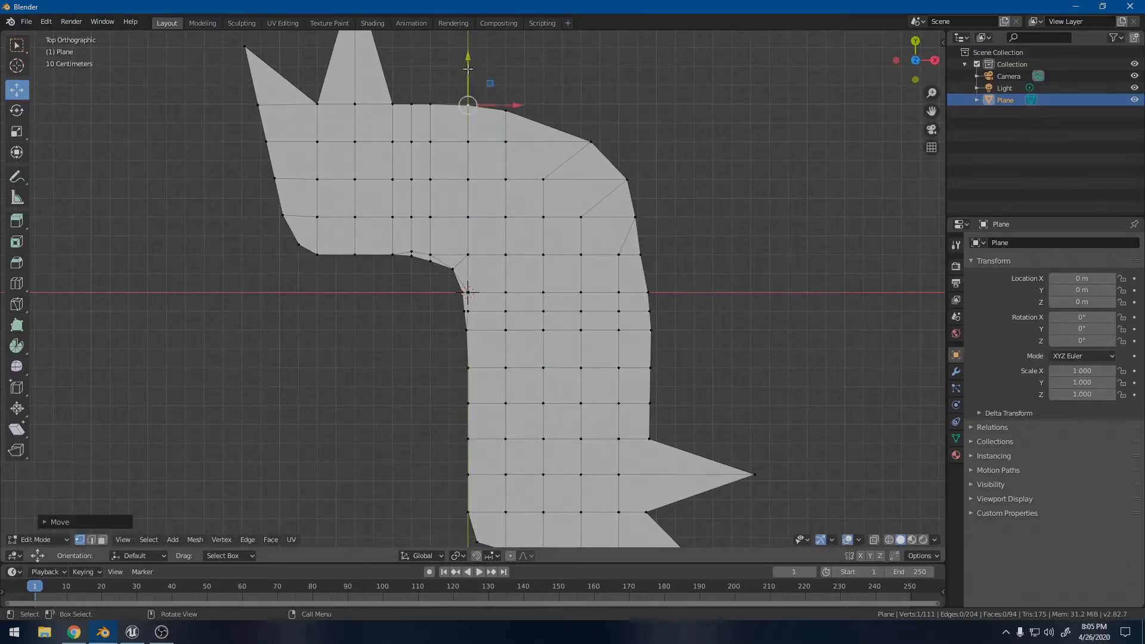
Step: Refine the outer bend along X, nudging its two uppermost corner vertices inward and the vertex one row above the X axis outward
{"action": "left_click", "coordinate": [593, 141]}
{"action": "left_click_drag", "start_coordinate": [635, 143], "coordinate": [636, 144]}
{"action": "left_click", "coordinate": [647, 255]}
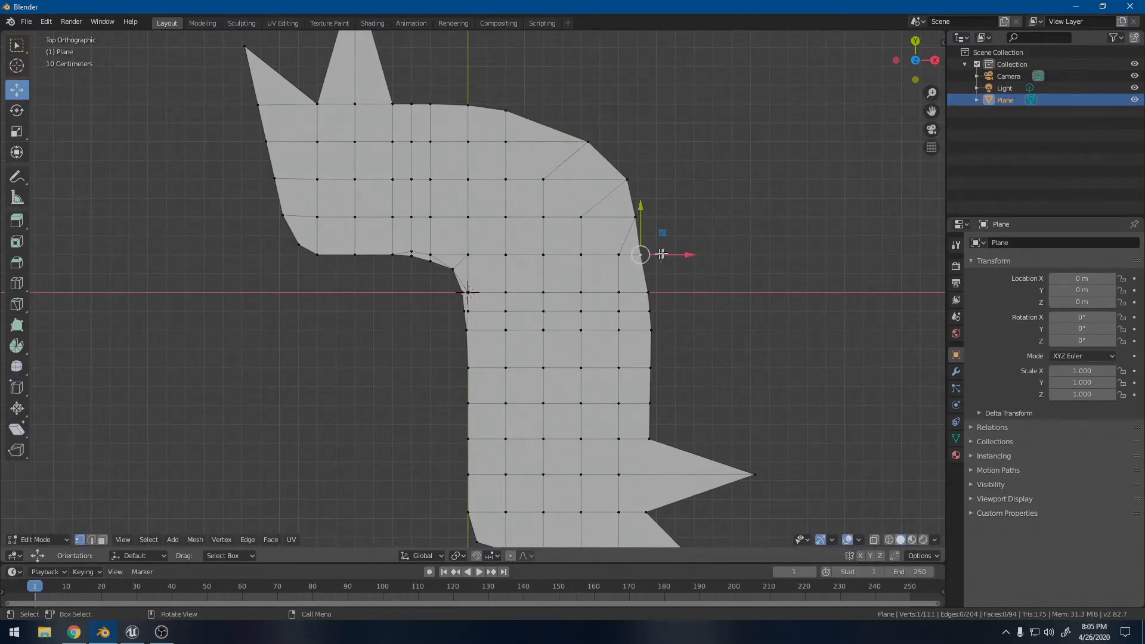
{"action": "key", "text": "g"}
{"action": "key", "text": "x"}
{"action": "left_click", "coordinate": [681, 252]}
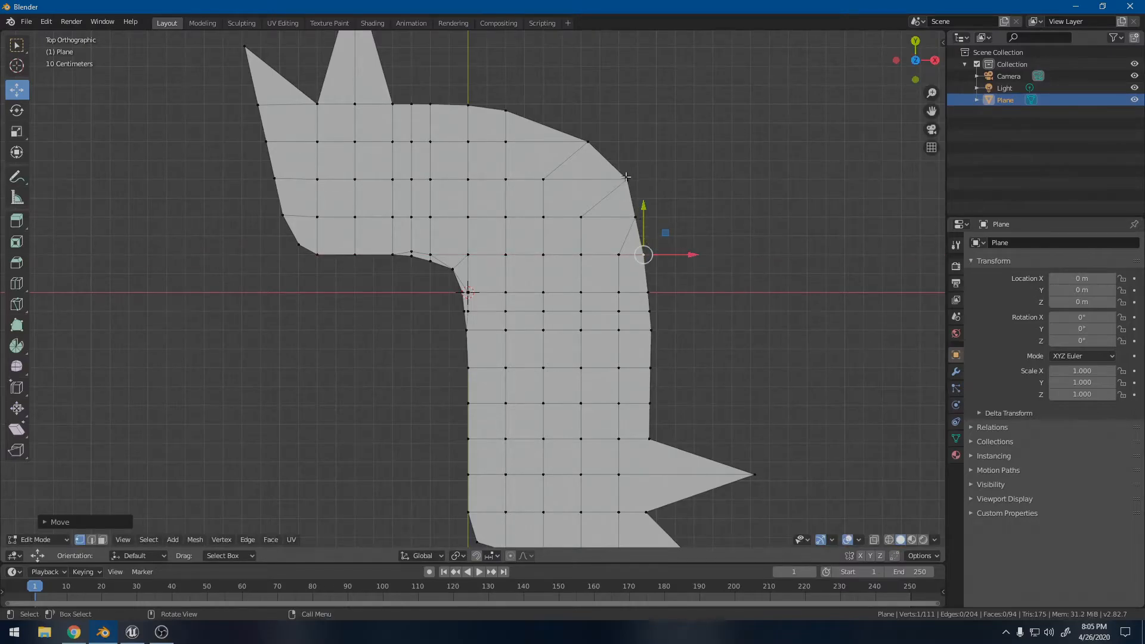
{"action": "left_click", "coordinate": [625, 175]}
{"action": "key", "text": "g"}
{"action": "key", "text": "x"}
{"action": "left_click", "coordinate": [662, 179]}
{"action": "scroll", "coordinate": [642, 195], "scroll_direction": "down", "scroll_amount": 4}
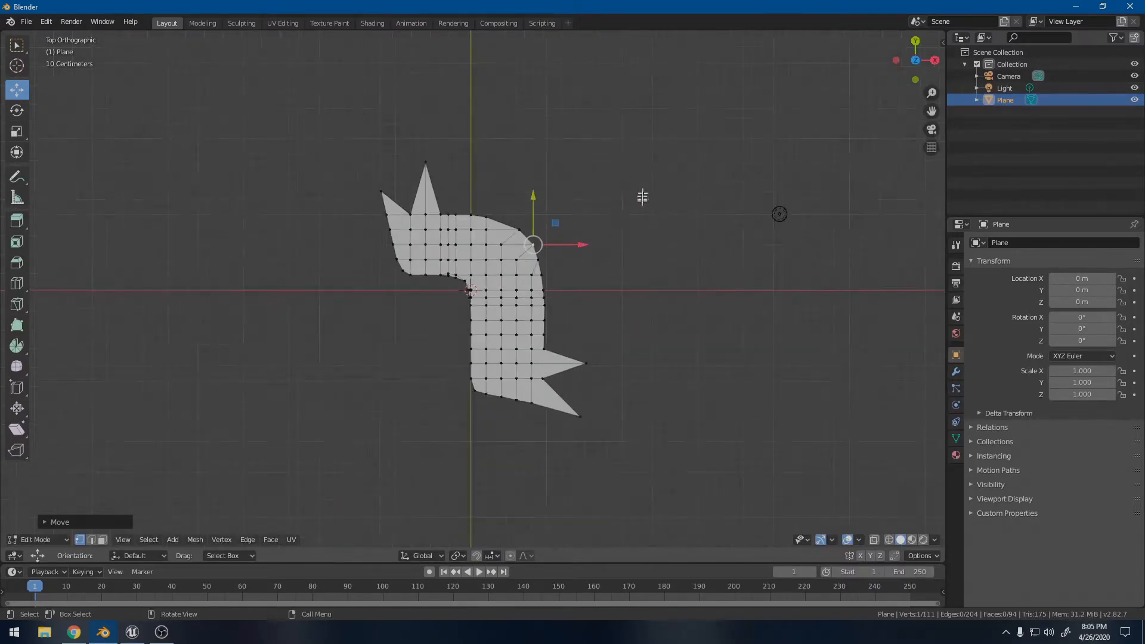
{"action": "scroll", "coordinate": [611, 367], "scroll_direction": "up", "scroll_amount": 2}
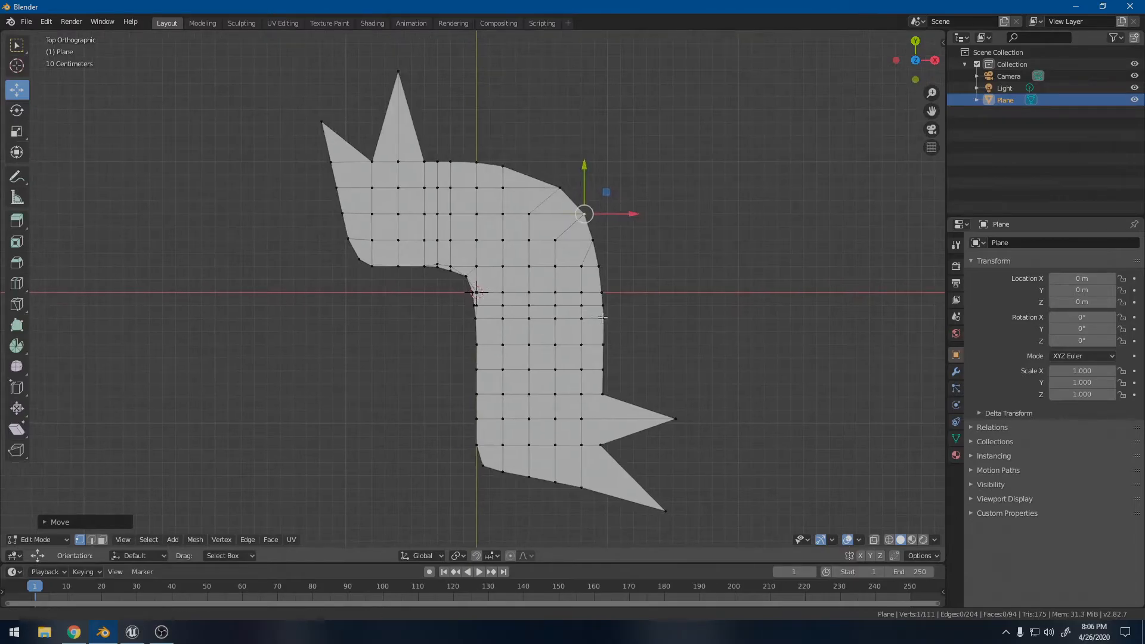
{"action": "middle_click_drag", "start_coordinate": [504, 314], "coordinate": [516, 381], "text": "shift"}
{"action": "scroll", "coordinate": [650, 167], "scroll_direction": "up", "scroll_amount": 2}
{"action": "key", "text": "k"}
{"action": "left_click", "coordinate": [570, 166]}
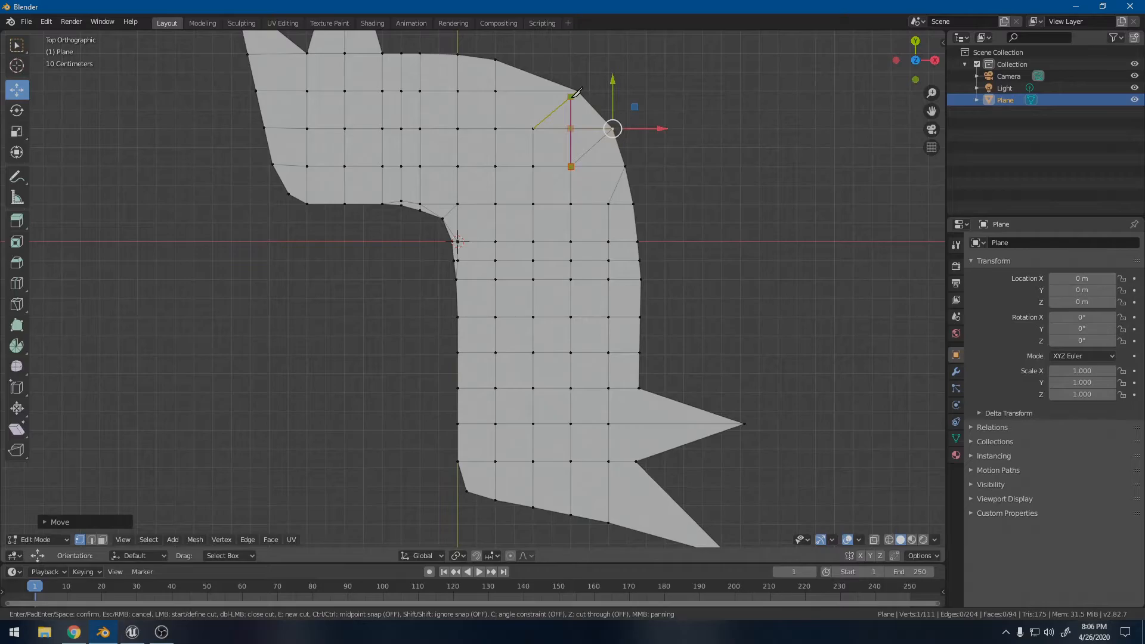
{"action": "key", "text": "Escape"}
Step: Knife-cut two vertical edges up to the outer bend outline, from the grid vertices where the two upper diagonal edges start
{"action": "key", "text": "k"}
{"action": "left_click", "coordinate": [533, 128]}
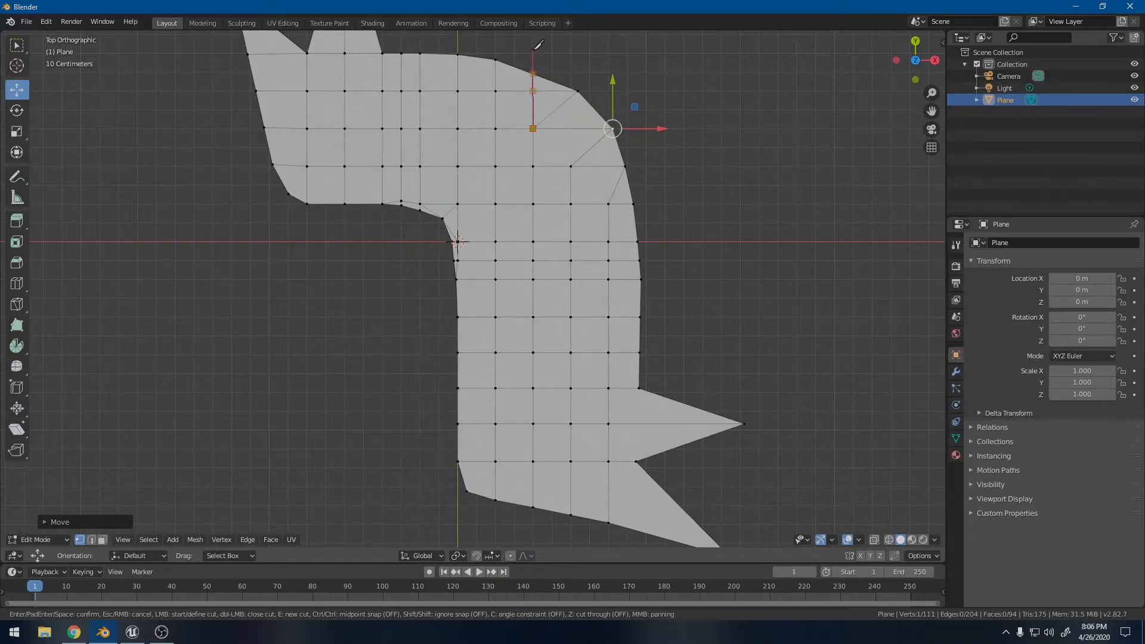
{"action": "key", "text": "Return"}
{"action": "key", "text": "k"}
{"action": "left_click", "coordinate": [570, 165]}
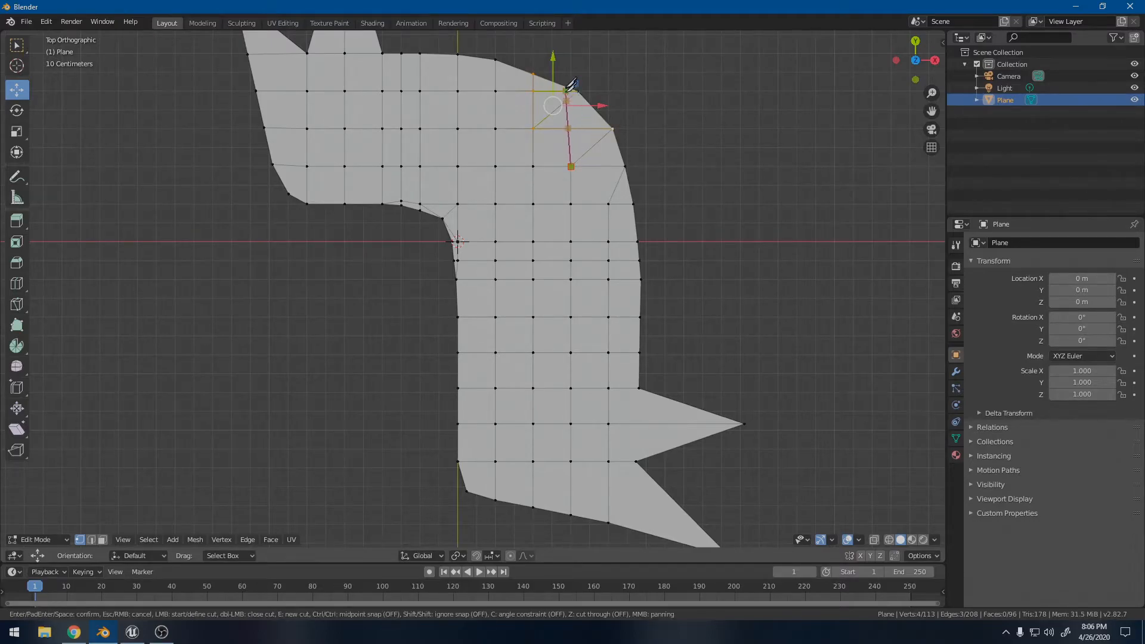
{"action": "left_click", "coordinate": [572, 60]}
{"action": "key", "text": "Return"}
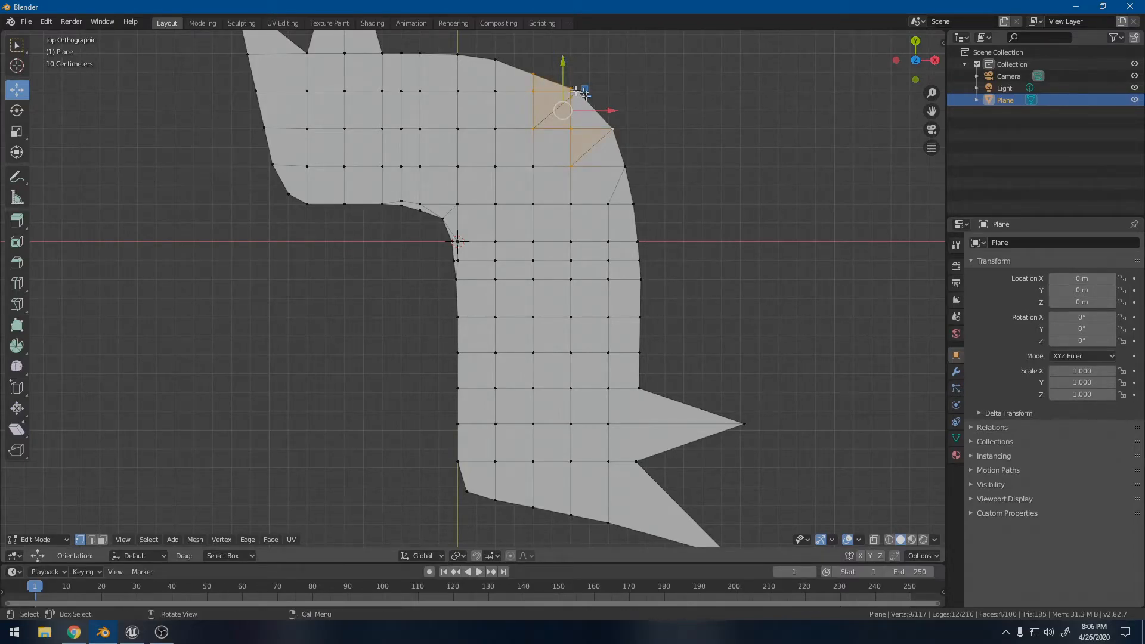
Step: Switch to edge selection and select the outline edge just before the bend's uppermost corner
{"action": "left_click", "coordinate": [577, 91]}
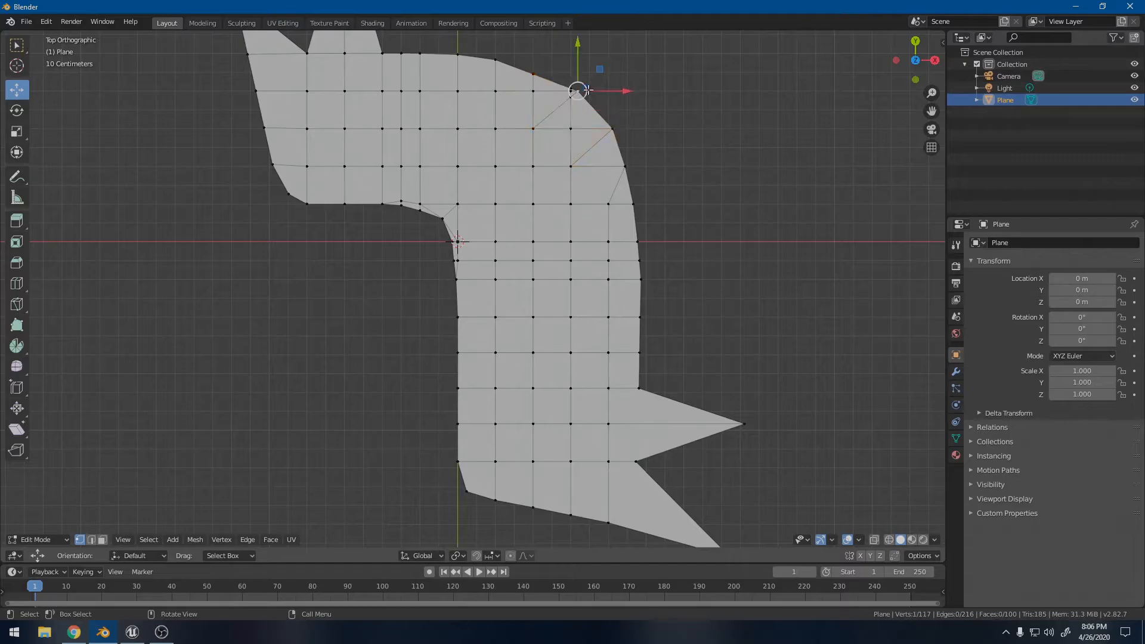
{"action": "scroll", "coordinate": [581, 90], "scroll_direction": "up", "scroll_amount": 2}
{"action": "scroll", "coordinate": [587, 90], "scroll_direction": "down", "scroll_amount": 2}
{"action": "scroll", "coordinate": [416, 262], "scroll_direction": "up", "scroll_amount": 2}
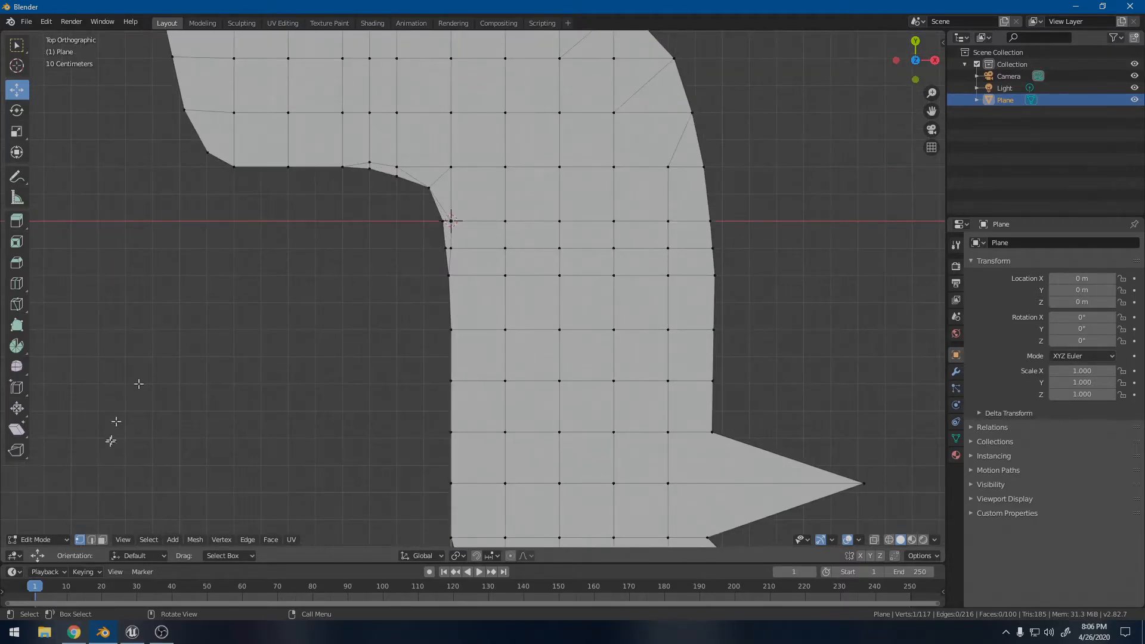
{"action": "left_click", "coordinate": [91, 539]}
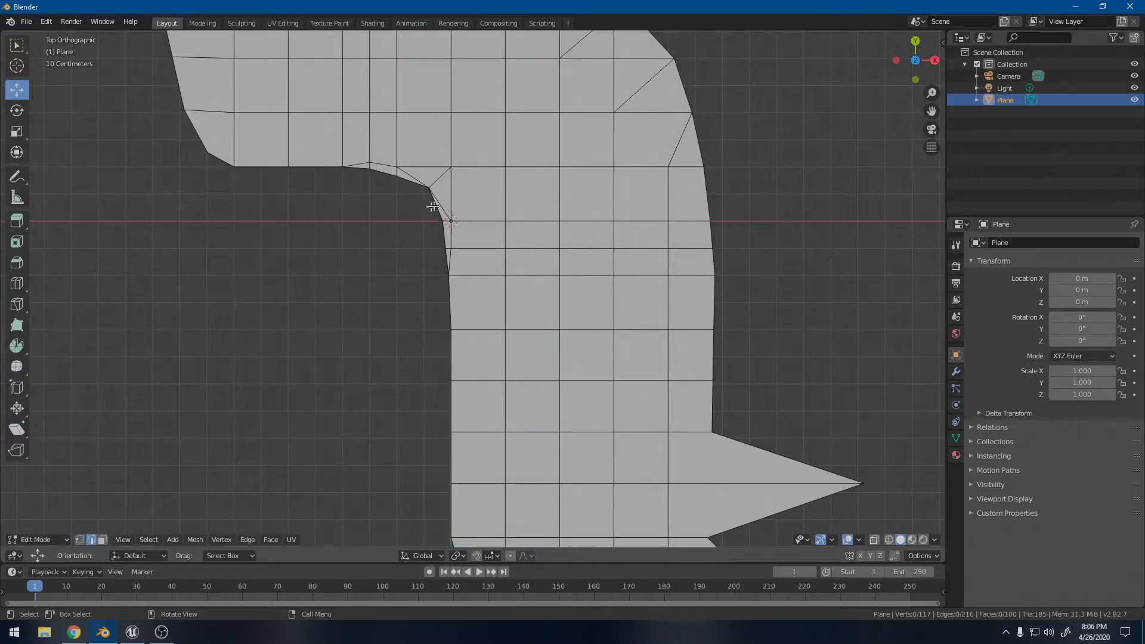
{"action": "key", "text": "c"}
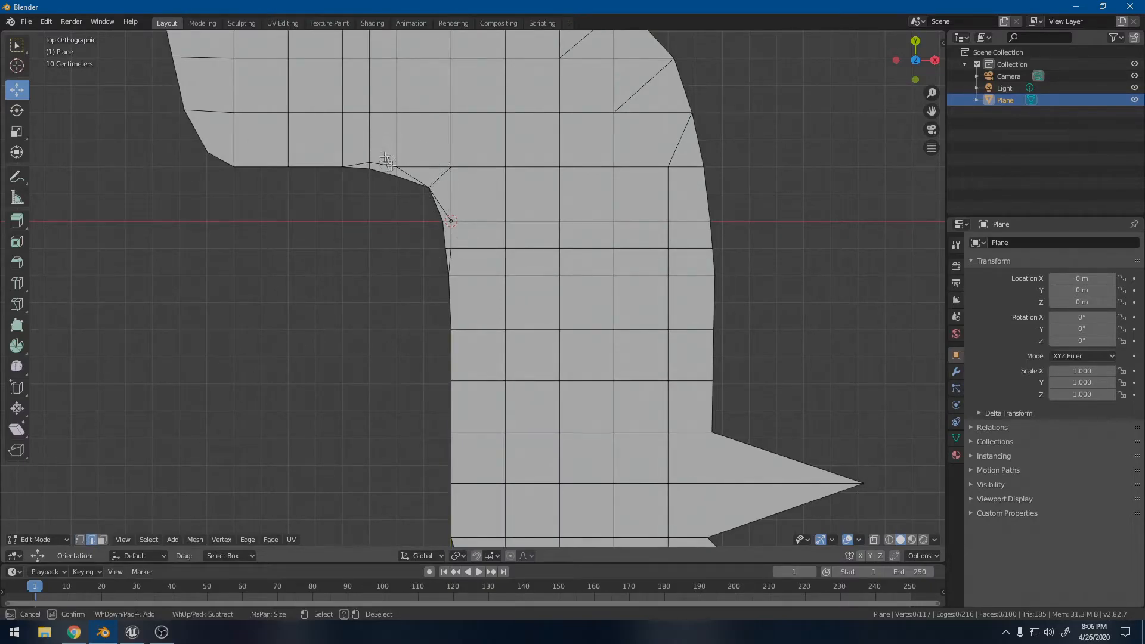
{"action": "key", "text": "Escape"}
{"action": "middle_click_drag", "start_coordinate": [488, 181], "coordinate": [362, 333], "text": "shift"}
{"action": "right_click", "coordinate": [529, 235]}
{"action": "left_click", "coordinate": [462, 130]}
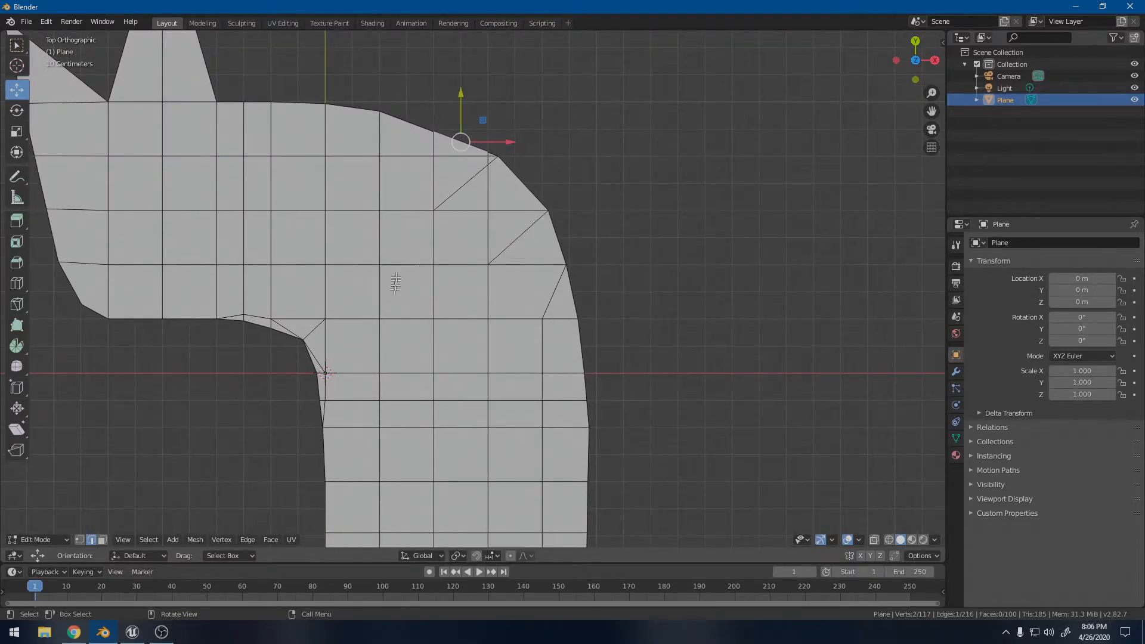
Step: Knife-cut a near-vertical edge from the lowest outer diagonal's inner vertex up to the outline vertex three rows above the X axis
{"action": "key", "text": "k"}
{"action": "left_click", "coordinate": [542, 318]}
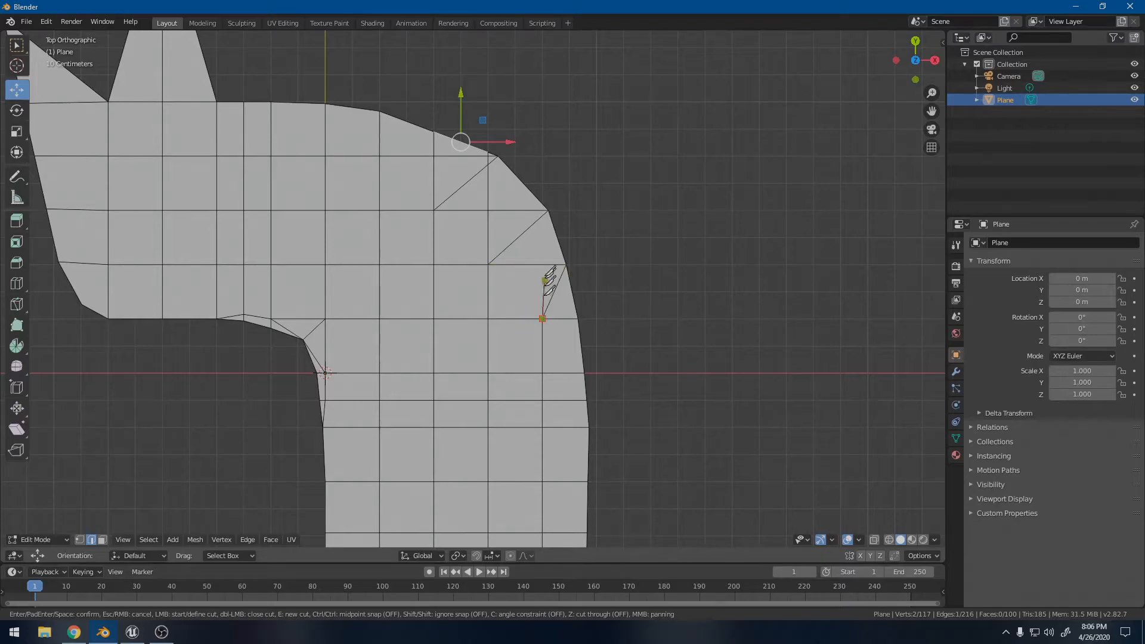
{"action": "left_click", "coordinate": [548, 210]}
{"action": "key", "text": "Return"}
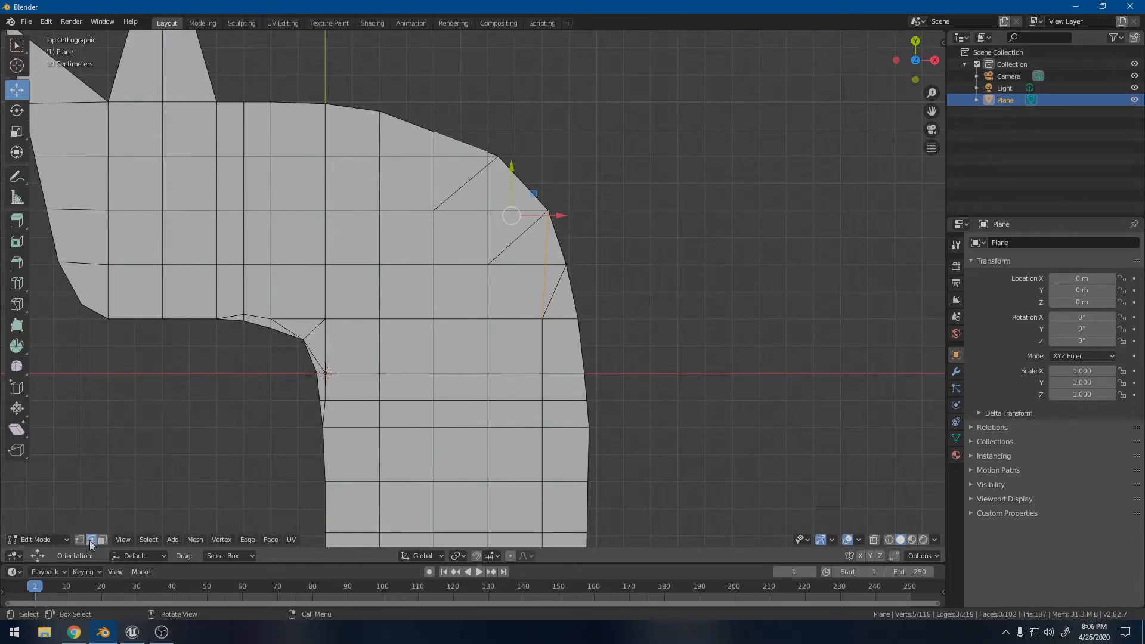
{"action": "left_click", "coordinate": [545, 242]}
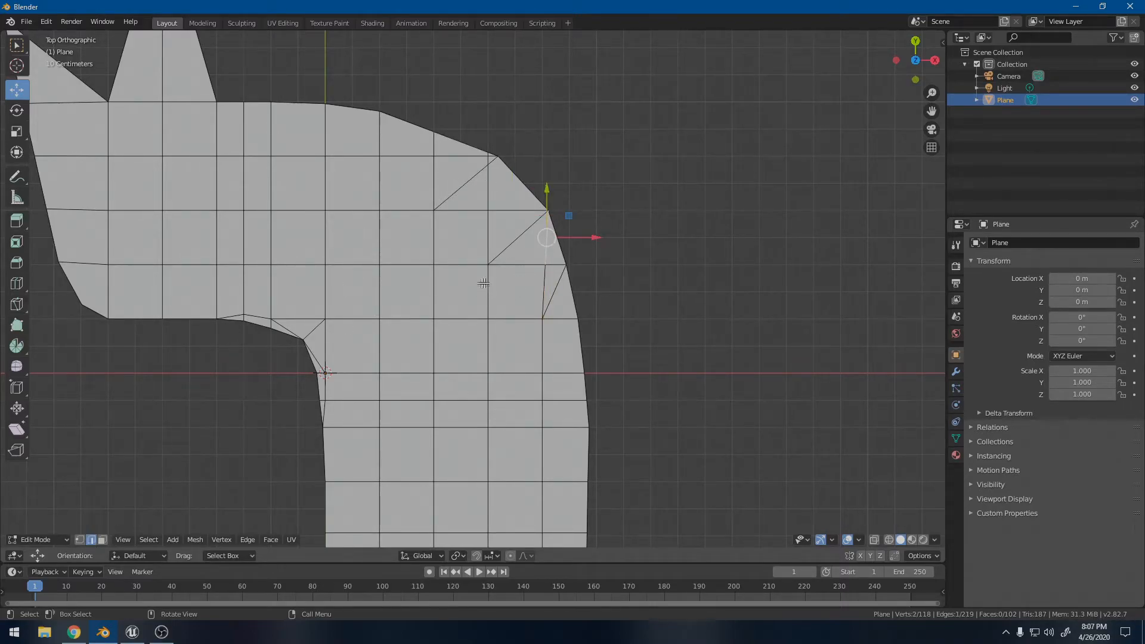
Step: Circle-select the three diagonal edges along the outer bend and dissolve them, leaving the inner-bend edges out of the selection
{"action": "key", "text": "c"}
{"action": "left_click", "coordinate": [520, 241]}
{"action": "left_click", "coordinate": [471, 181]}
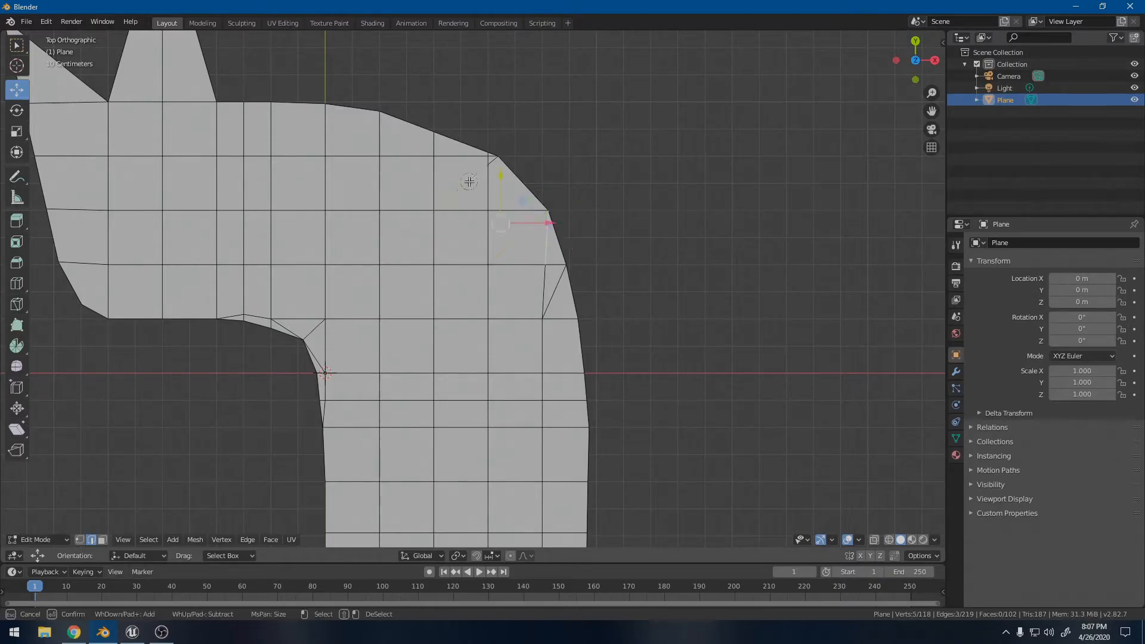
{"action": "middle_click_drag", "start_coordinate": [549, 206], "coordinate": [441, 165]}
{"action": "left_click", "coordinate": [459, 187]}
{"action": "left_click", "coordinate": [521, 234]}
{"action": "left_click", "coordinate": [558, 288]}
{"action": "left_click", "coordinate": [285, 329]}
{"action": "left_click", "coordinate": [323, 373]}
{"action": "left_click_drag", "start_coordinate": [318, 349], "coordinate": [312, 362], "text": "shift"}
{"action": "left_click", "coordinate": [314, 351]}
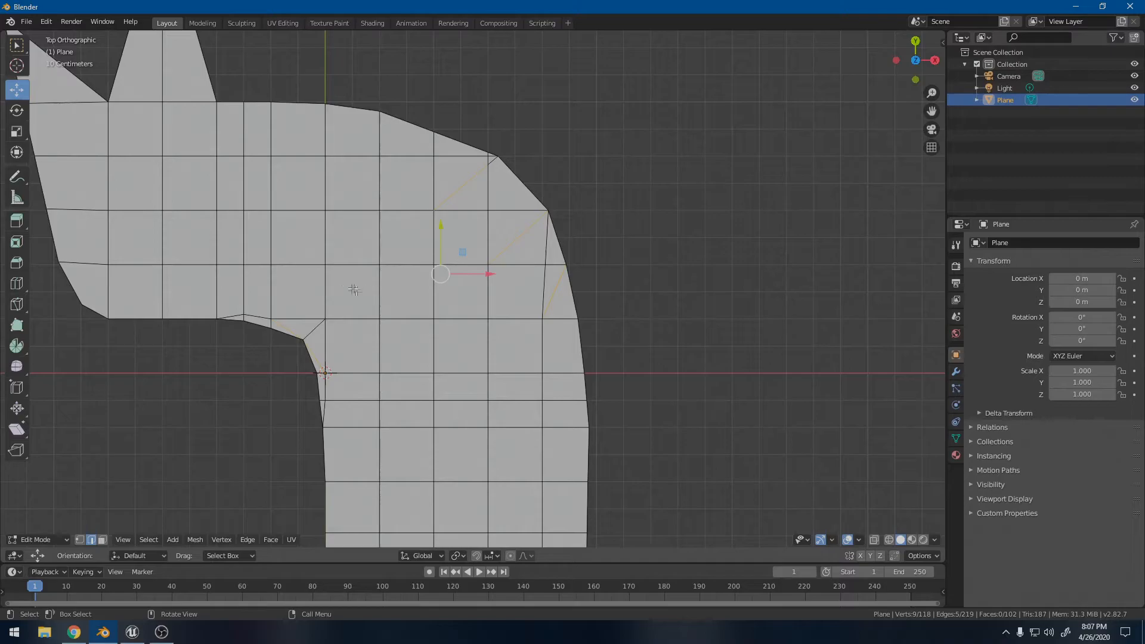
{"action": "mouse_move", "coordinate": [336, 305]}
{"action": "left_mouse_down", "text": "shift"}
{"action": "mouse_move", "coordinate": [313, 365]}
{"action": "mouse_move", "coordinate": [288, 334]}
{"action": "left_mouse_up", "text": "shift"}
{"action": "right_click", "coordinate": [462, 355]}
{"action": "key", "text": "x"}
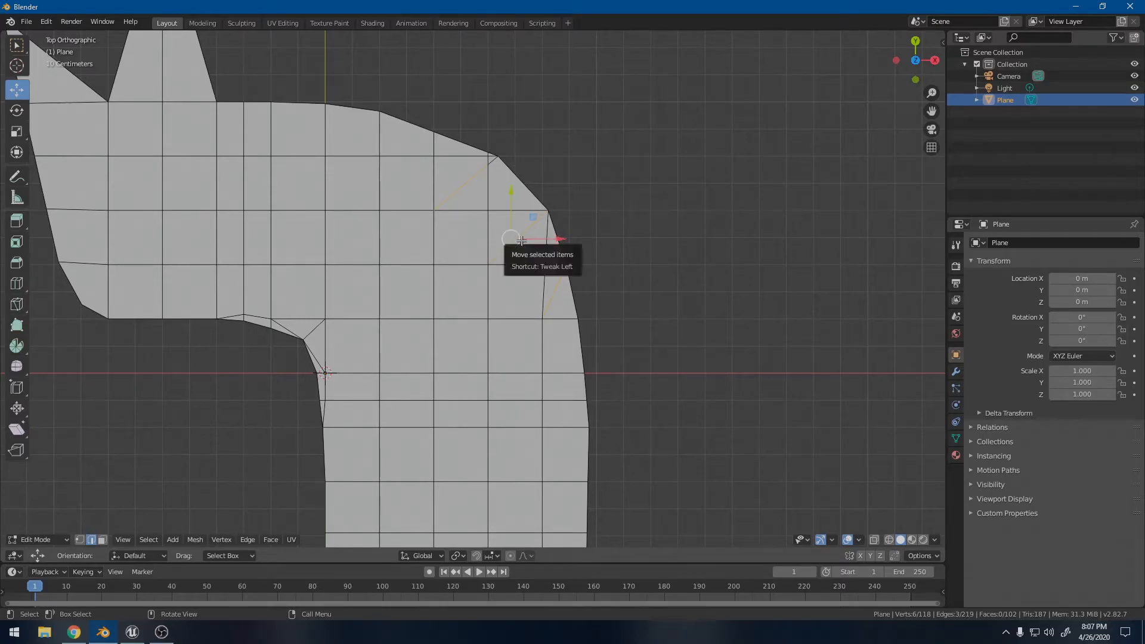
{"action": "key", "text": "x"}
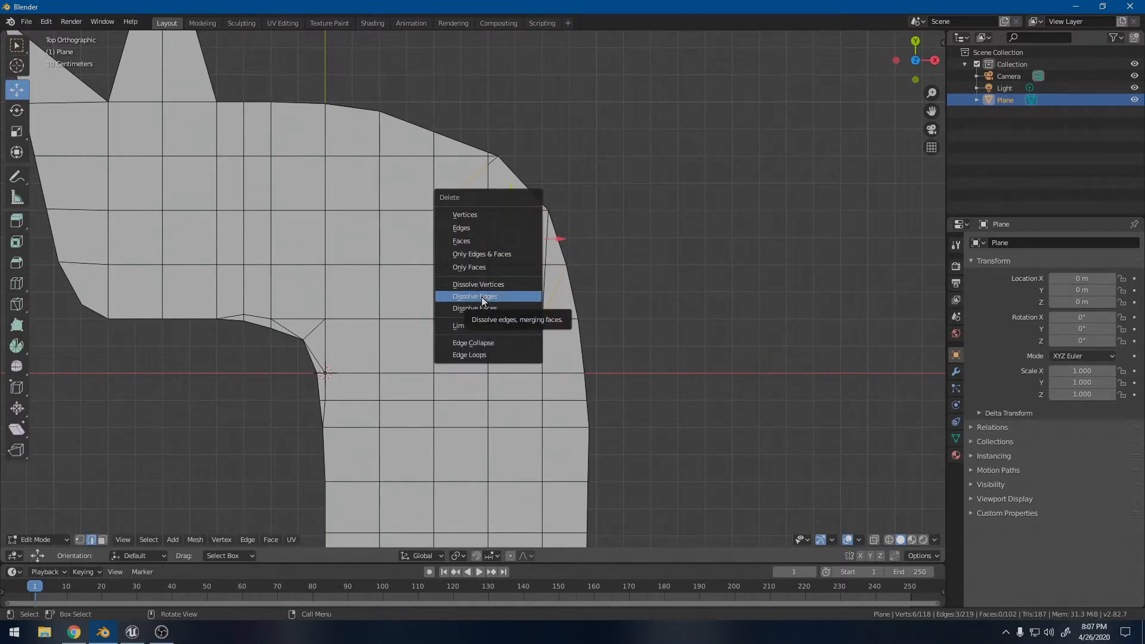
{"action": "left_click", "coordinate": [482, 297]}
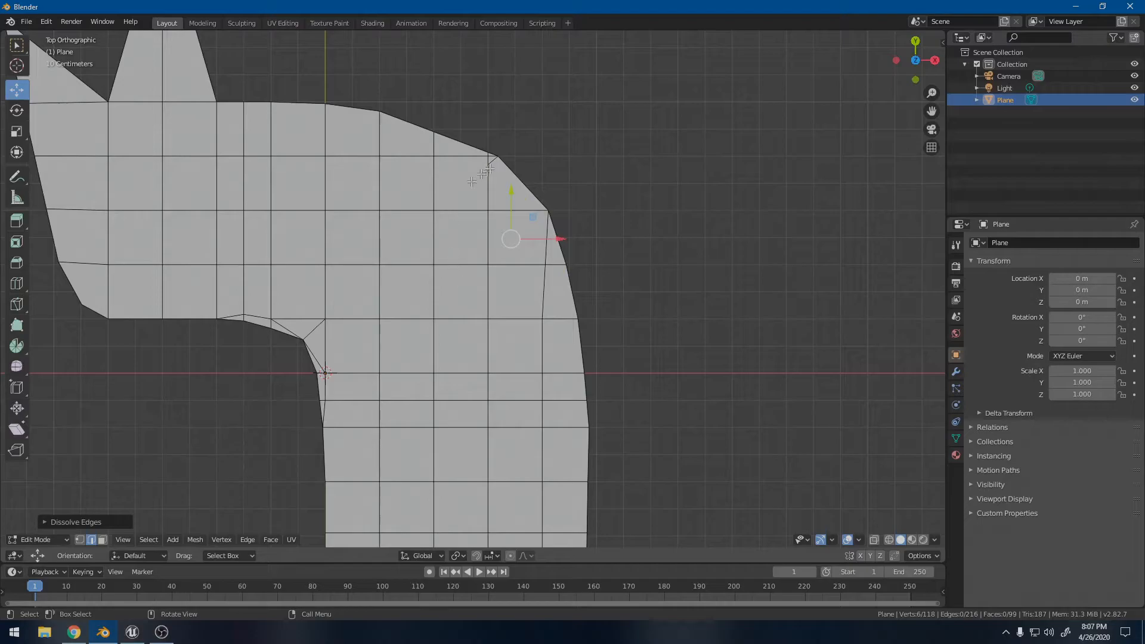
Step: Dissolve the short diagonal stub remaining at the bend's uppermost corner
{"action": "key", "text": "c"}
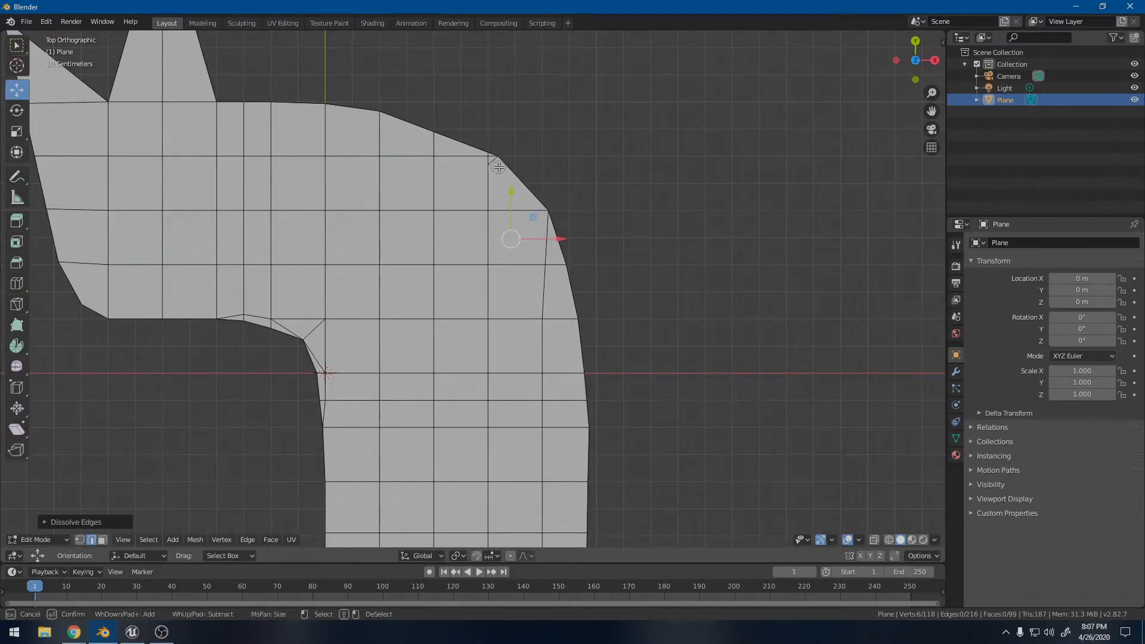
{"action": "left_click", "coordinate": [497, 167]}
{"action": "key", "text": "Escape"}
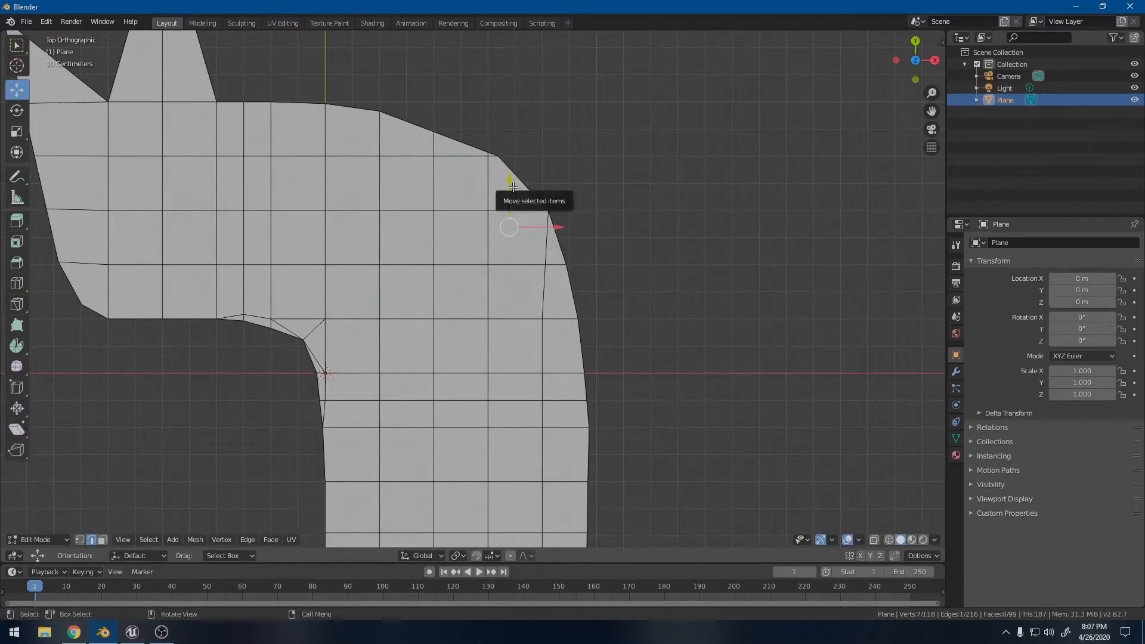
{"action": "key", "text": "x"}
{"action": "left_click", "coordinate": [513, 191]}
Step: Dissolve the two slanted edges beside the inner bend's corner vertex, keeping the one that runs up into the grid
{"action": "key", "text": "c"}
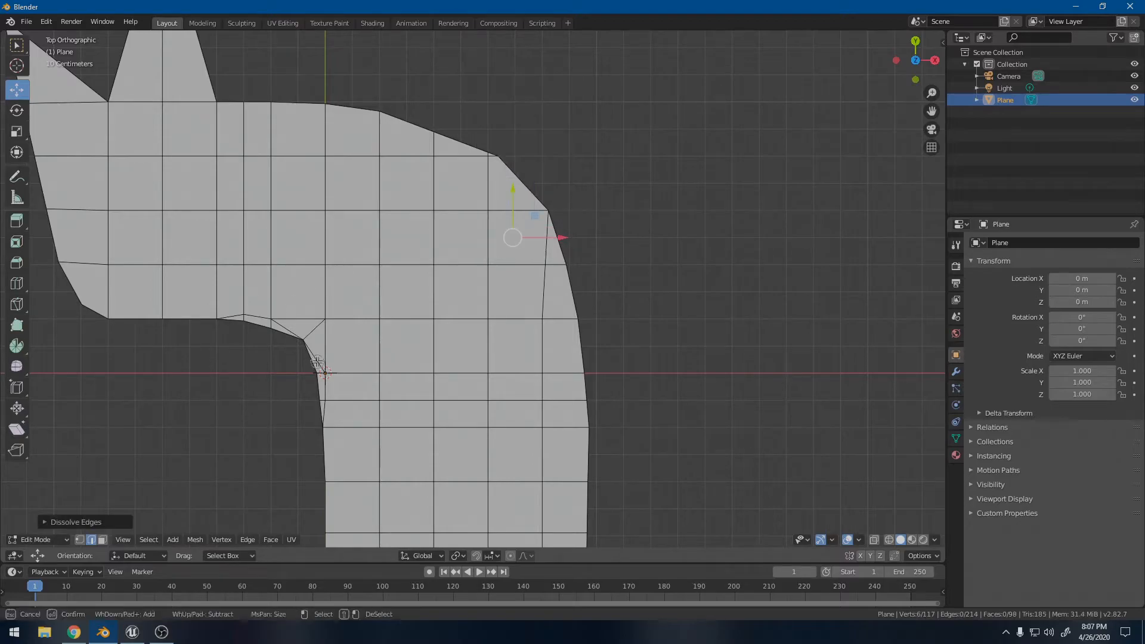
{"action": "mouse_move", "coordinate": [315, 353]}
{"action": "left_mouse_down"}
{"action": "mouse_move", "coordinate": [295, 328]}
{"action": "mouse_move", "coordinate": [322, 330]}
{"action": "left_mouse_up"}
{"action": "key", "text": "Escape"}
{"action": "key", "text": "x"}
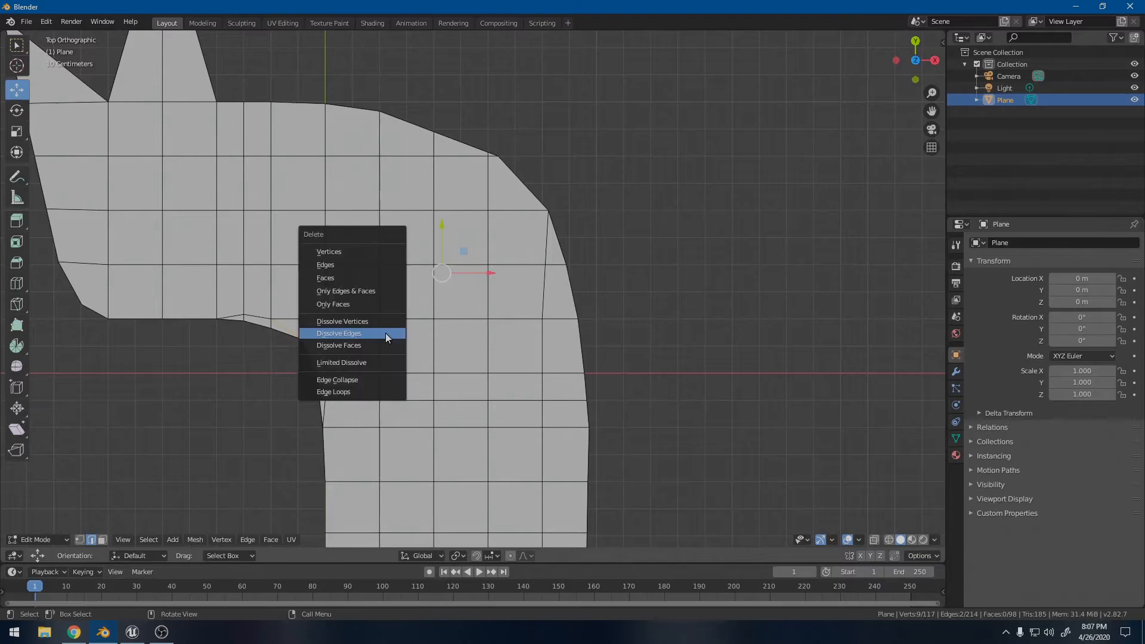
{"action": "left_click", "coordinate": [385, 332]}
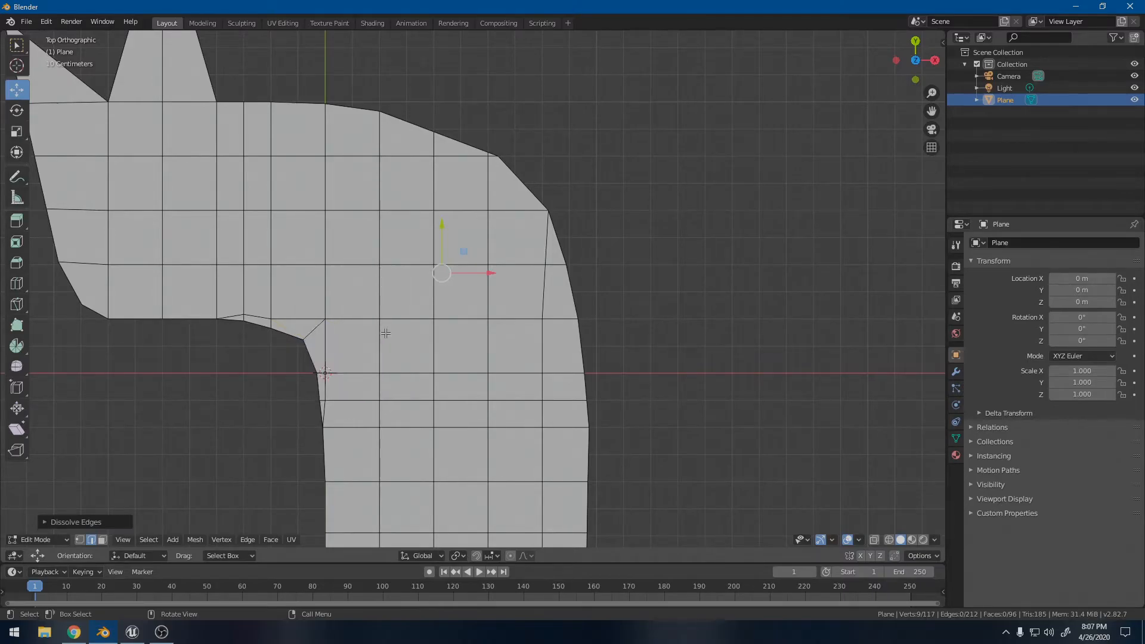
Step: Try moving the grid vertex at the end of the inner bend's diagonal toward the outline corner, and undo the move
{"action": "scroll", "coordinate": [385, 332], "scroll_direction": "up", "scroll_amount": 4}
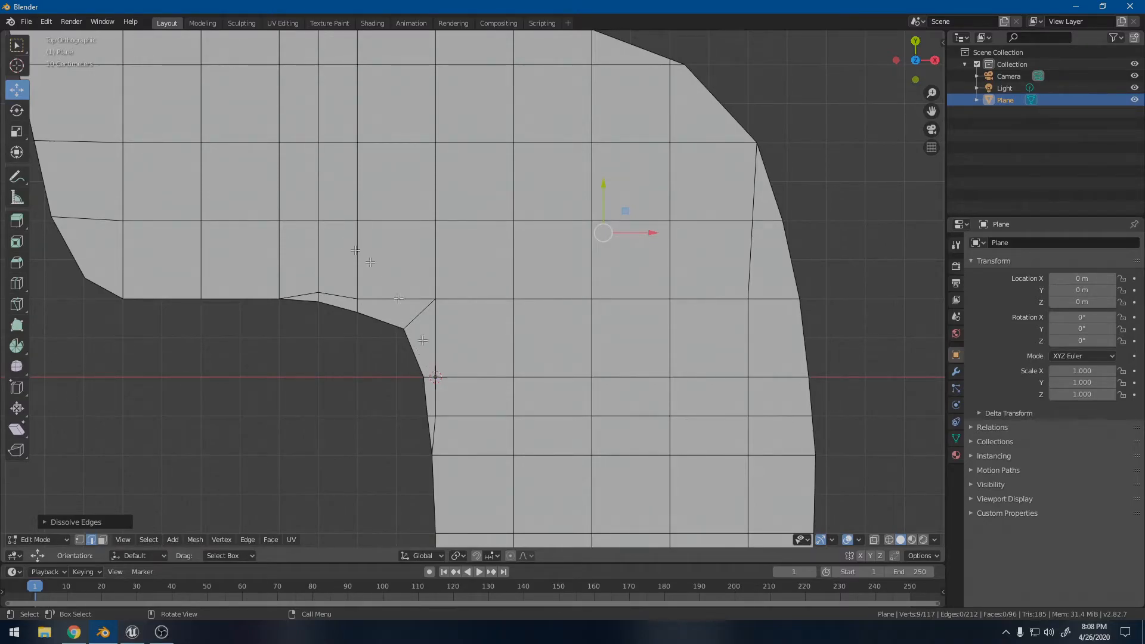
{"action": "left_click", "coordinate": [90, 540]}
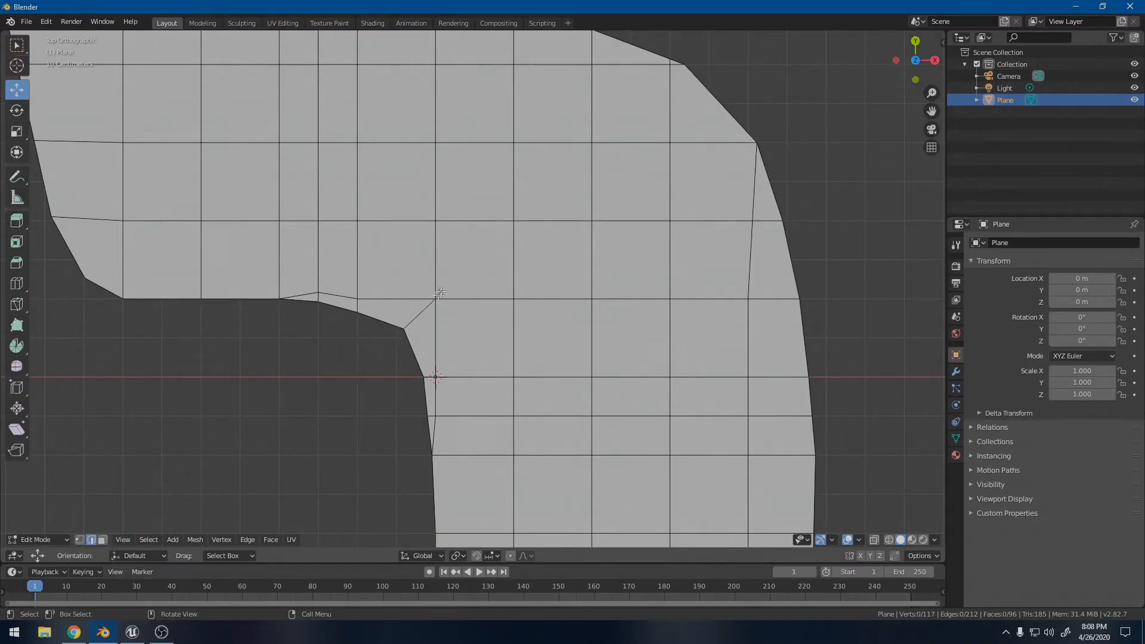
{"action": "left_click", "coordinate": [439, 292]}
{"action": "left_click", "coordinate": [79, 539]}
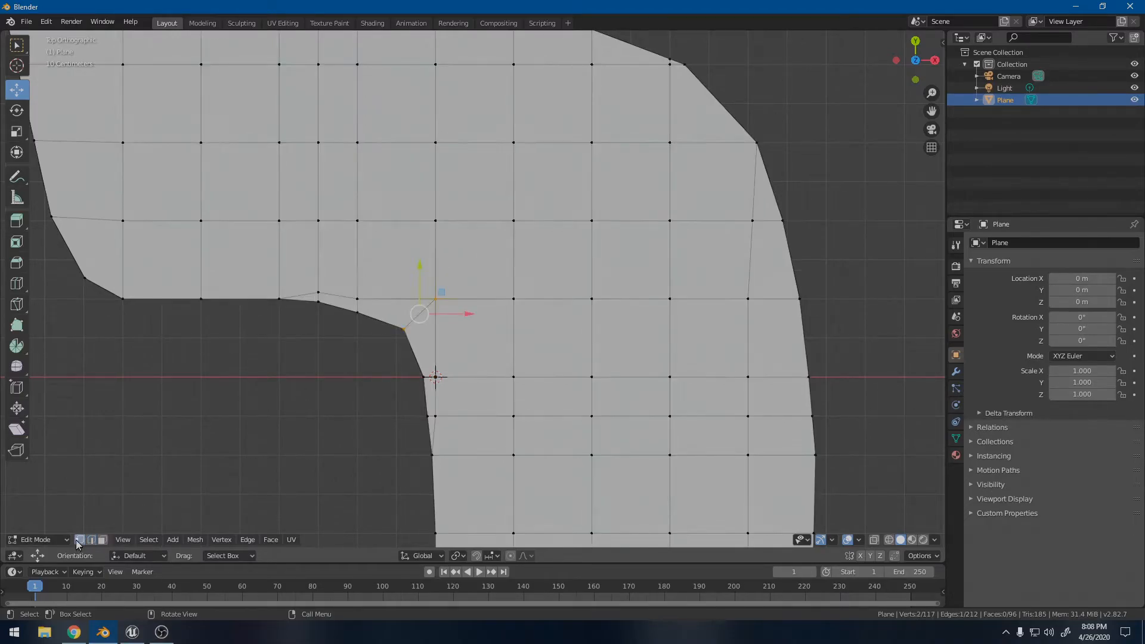
{"action": "left_click", "coordinate": [440, 296]}
{"action": "left_click_drag", "start_coordinate": [440, 299], "coordinate": [423, 320]}
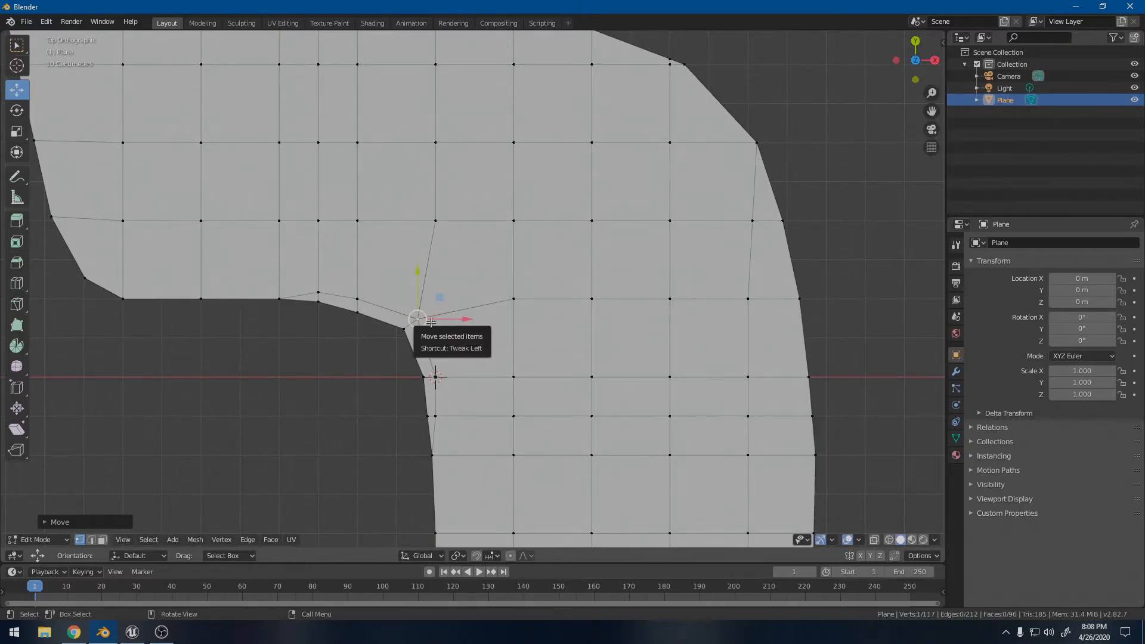
{"action": "key", "text": "ctrl+z"}
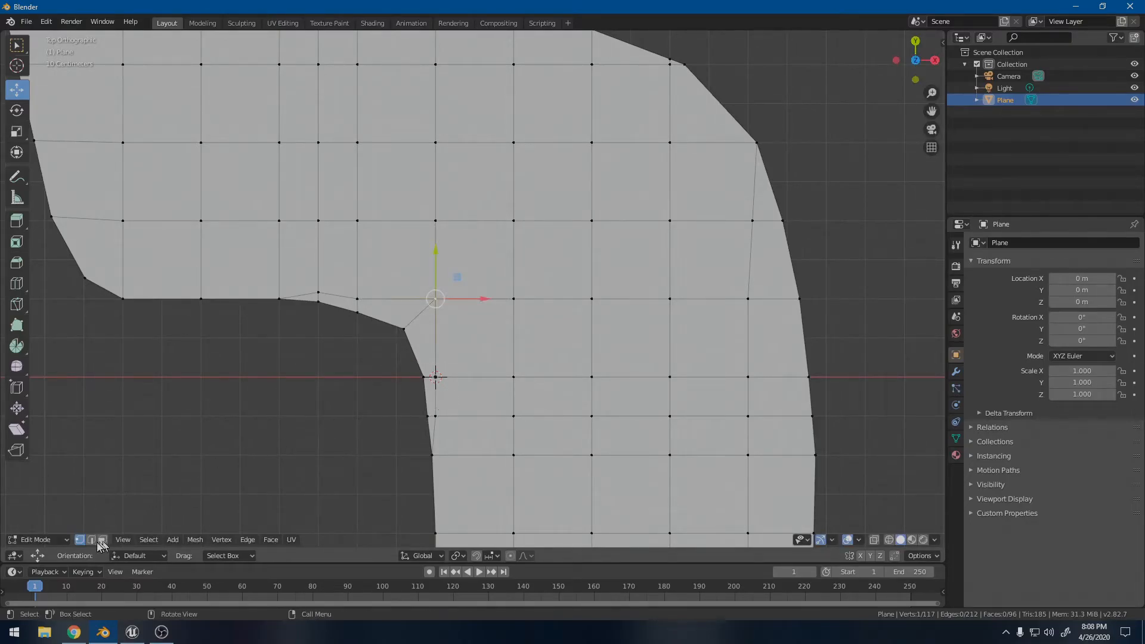
{"action": "left_click", "coordinate": [91, 539]}
{"action": "key", "text": "c"}
{"action": "mouse_move", "coordinate": [434, 421]}
{"action": "left_mouse_down"}
{"action": "mouse_move", "coordinate": [435, 337]}
{"action": "mouse_move", "coordinate": [353, 291]}
{"action": "mouse_move", "coordinate": [303, 285]}
{"action": "left_mouse_up"}
{"action": "key", "text": "Escape"}
{"action": "left_click", "coordinate": [79, 539]}
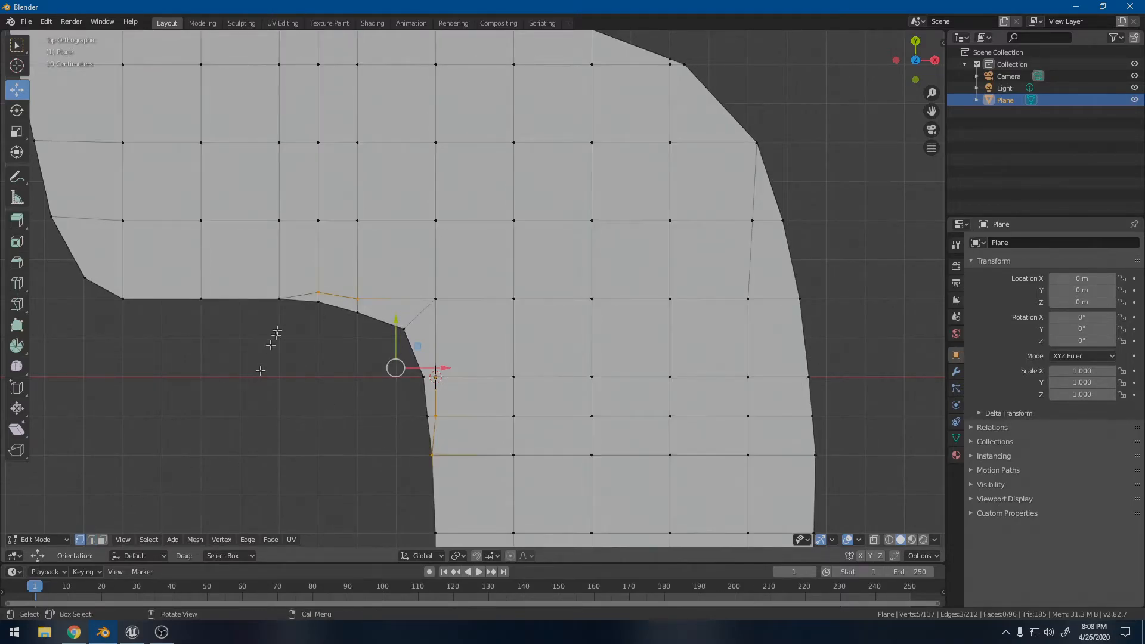
Step: Lower the raised vertex at the start of the inner bend onto the outline vertex below it and merge the two at center
{"action": "left_click", "coordinate": [315, 278]}
{"action": "left_click_drag", "start_coordinate": [317, 248], "coordinate": [315, 257]}
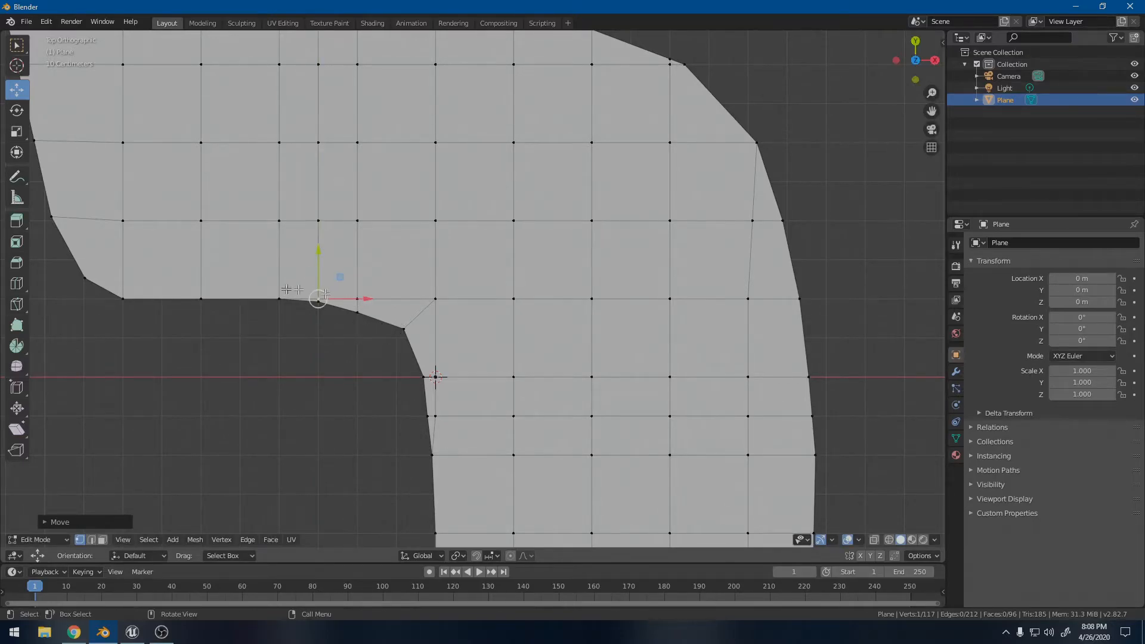
{"action": "left_click", "coordinate": [318, 299], "text": "shift"}
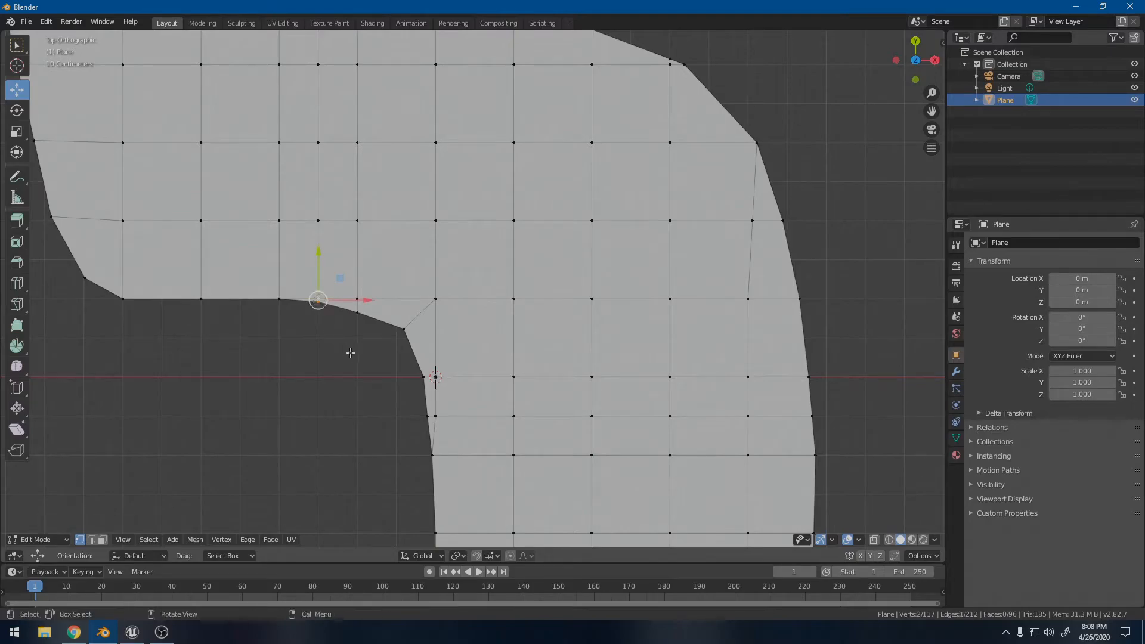
{"action": "key", "text": "m"}
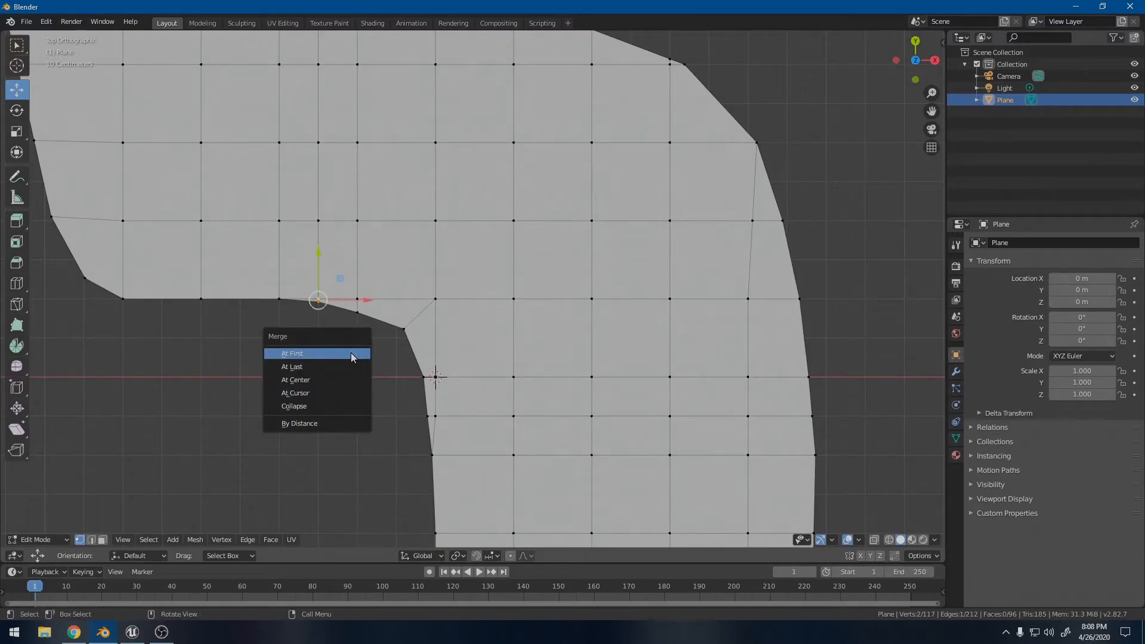
{"action": "left_click", "coordinate": [337, 380]}
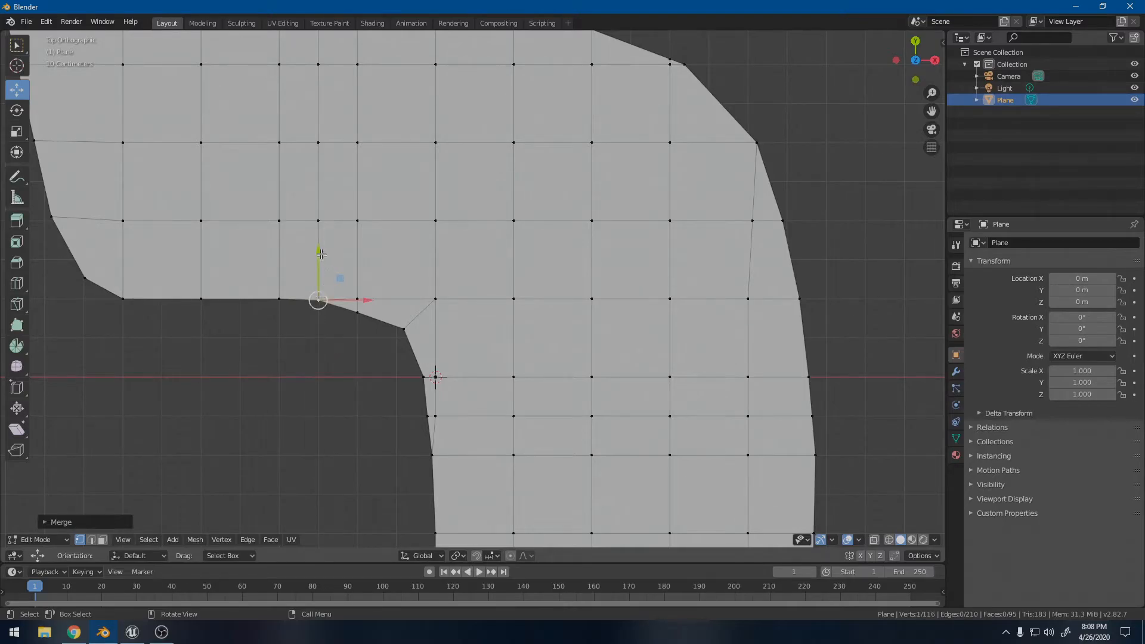
{"action": "left_click_drag", "start_coordinate": [322, 255], "coordinate": [321, 254]}
Step: Move the middle outline vertex of the horizontal arm's rounded lower corner slightly outward and up
{"action": "left_click", "coordinate": [443, 423]}
{"action": "left_click", "coordinate": [436, 451]}
{"action": "left_click", "coordinate": [441, 419]}
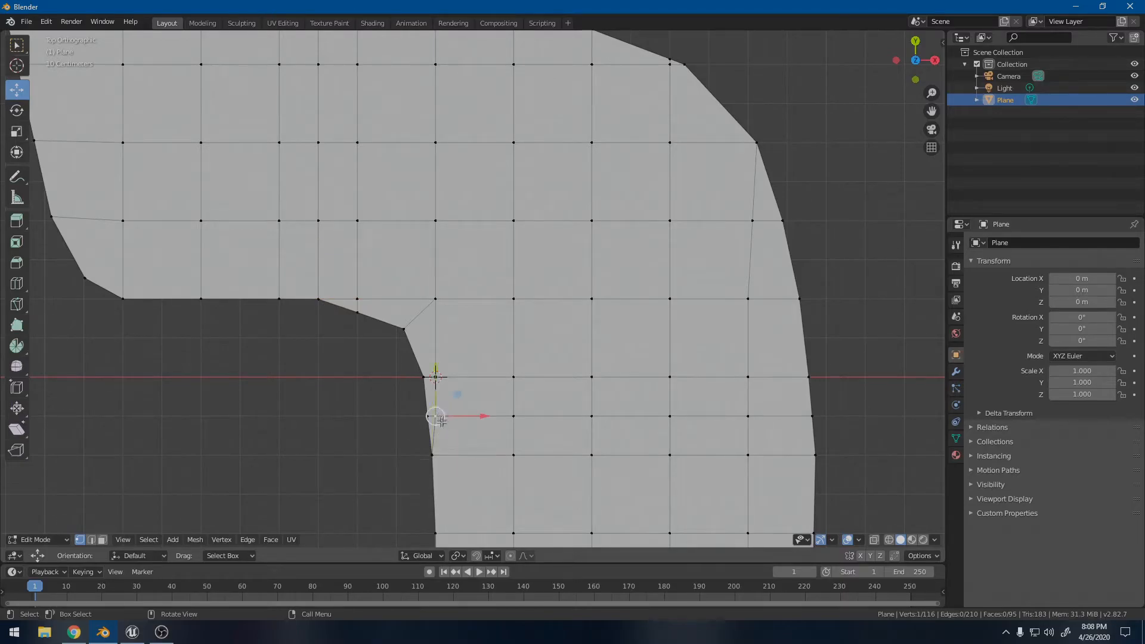
{"action": "left_click", "coordinate": [89, 275]}
{"action": "key", "text": "g"}
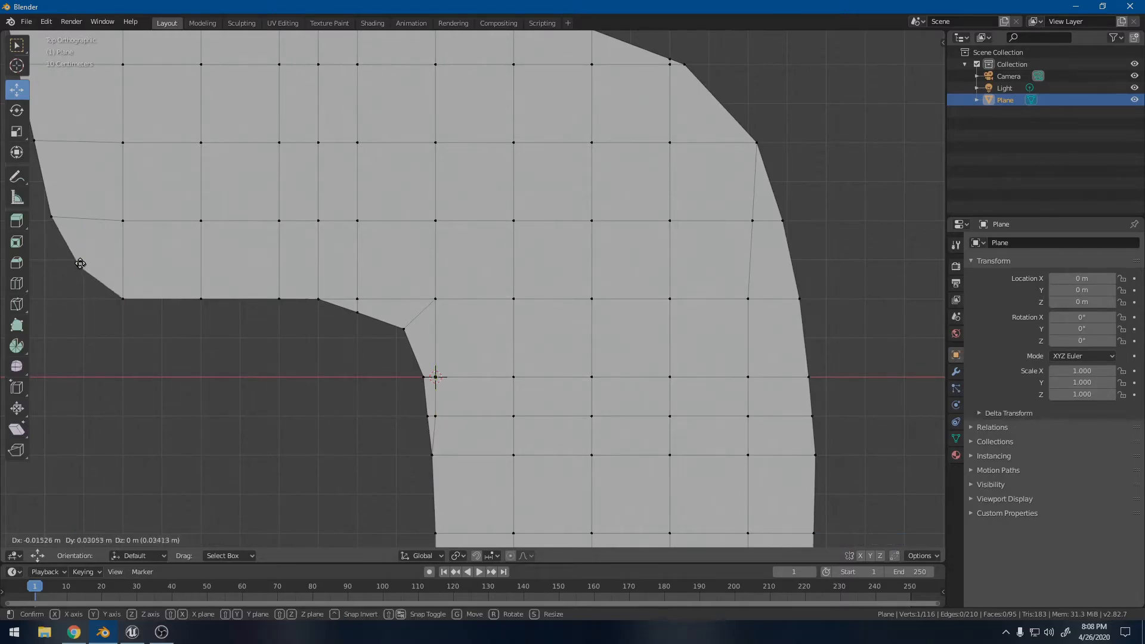
{"action": "left_click", "coordinate": [80, 259]}
Step: Circle-select the inner columns of the vertical arm's lower part and shift them along X toward the spikes
{"action": "scroll", "coordinate": [77, 258], "scroll_direction": "down", "scroll_amount": 5}
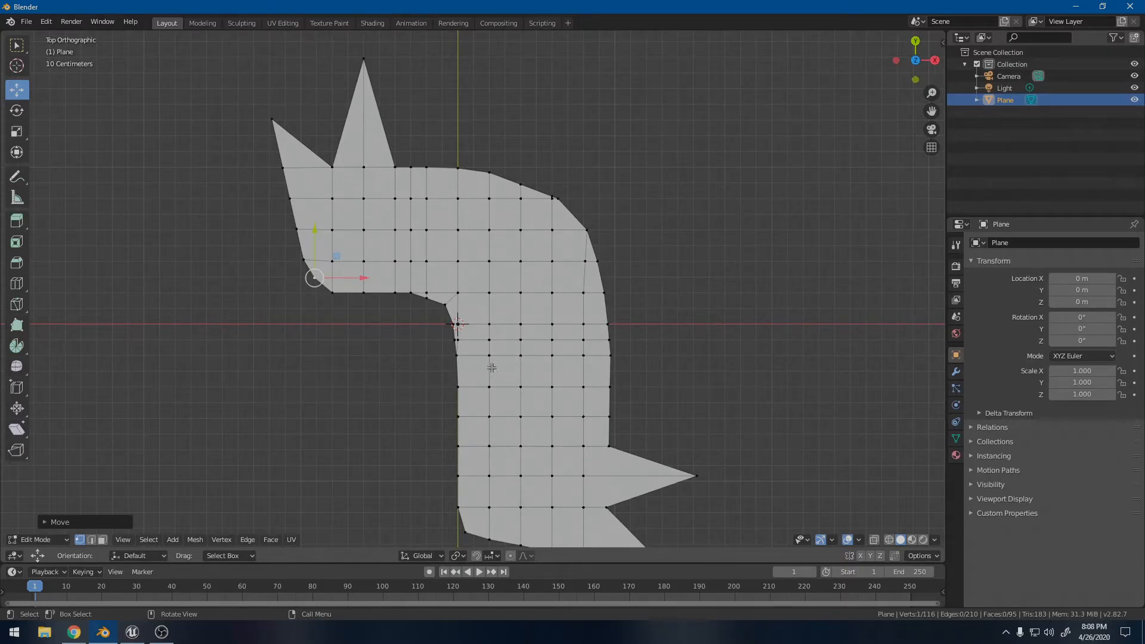
{"action": "scroll", "coordinate": [527, 451], "scroll_direction": "down", "scroll_amount": 3}
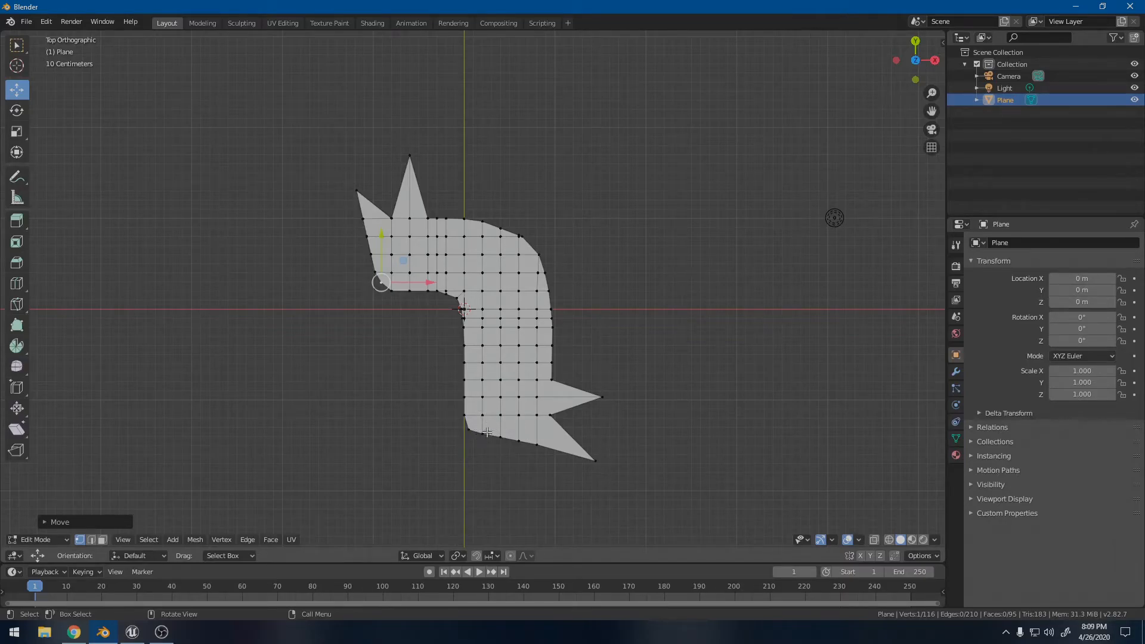
{"action": "scroll", "coordinate": [490, 379], "scroll_direction": "up", "scroll_amount": 2}
{"action": "key", "text": "c"}
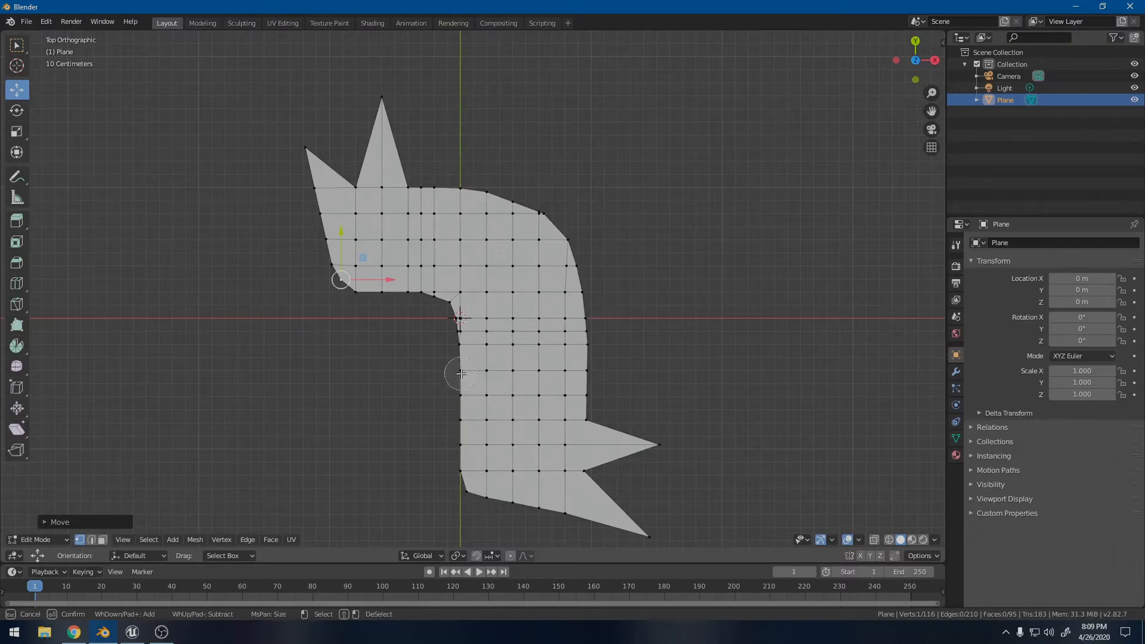
{"action": "mouse_move", "coordinate": [454, 360]}
{"action": "left_mouse_down"}
{"action": "mouse_move", "coordinate": [469, 389]}
{"action": "mouse_move", "coordinate": [474, 477]}
{"action": "left_mouse_up"}
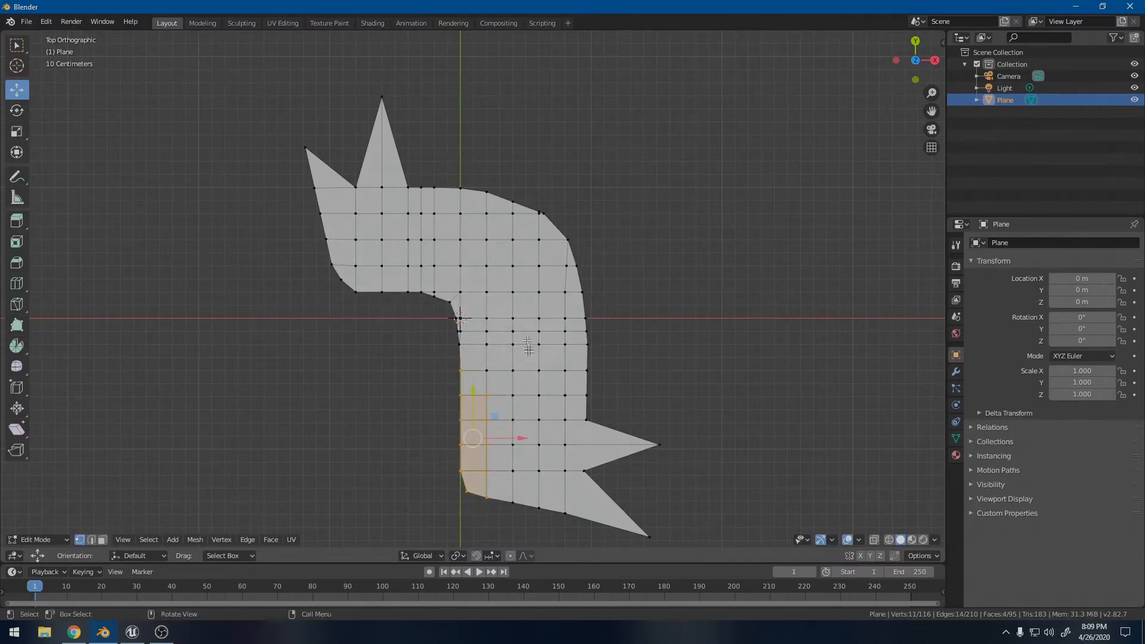
{"action": "mouse_move", "coordinate": [447, 481]}
{"action": "left_mouse_down"}
{"action": "mouse_move", "coordinate": [468, 455]}
{"action": "mouse_move", "coordinate": [487, 456]}
{"action": "mouse_move", "coordinate": [503, 479]}
{"action": "mouse_move", "coordinate": [501, 417]}
{"action": "mouse_move", "coordinate": [473, 403]}
{"action": "mouse_move", "coordinate": [483, 401]}
{"action": "left_mouse_up"}
{"action": "key", "text": "Escape"}
{"action": "left_click_drag", "start_coordinate": [547, 437], "coordinate": [560, 436]}
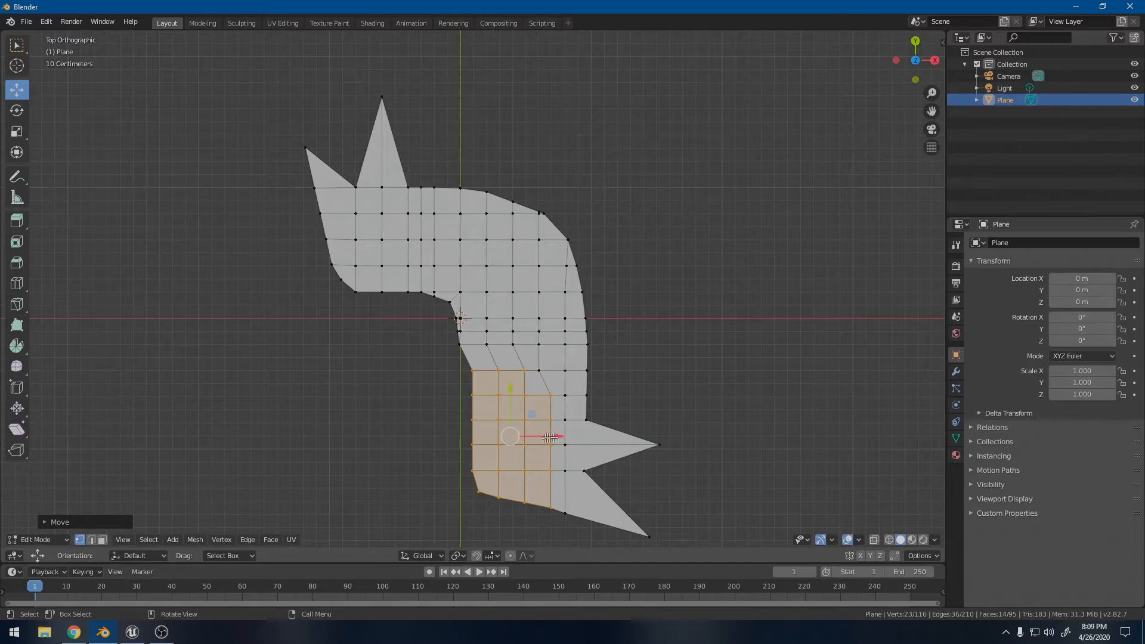
Step: Bring the fourth-column vertex at the shifted section's start into line, and shift the inner vertices of the arm's lowest rows further along X
{"action": "left_click", "coordinate": [541, 371]}
{"action": "left_click_drag", "start_coordinate": [560, 369], "coordinate": [570, 368]}
{"action": "key", "text": "c"}
{"action": "mouse_move", "coordinate": [459, 473]}
{"action": "left_mouse_down"}
{"action": "mouse_move", "coordinate": [499, 485]}
{"action": "mouse_move", "coordinate": [574, 455]}
{"action": "left_mouse_up"}
{"action": "key", "text": "Escape"}
{"action": "left_click", "coordinate": [563, 369]}
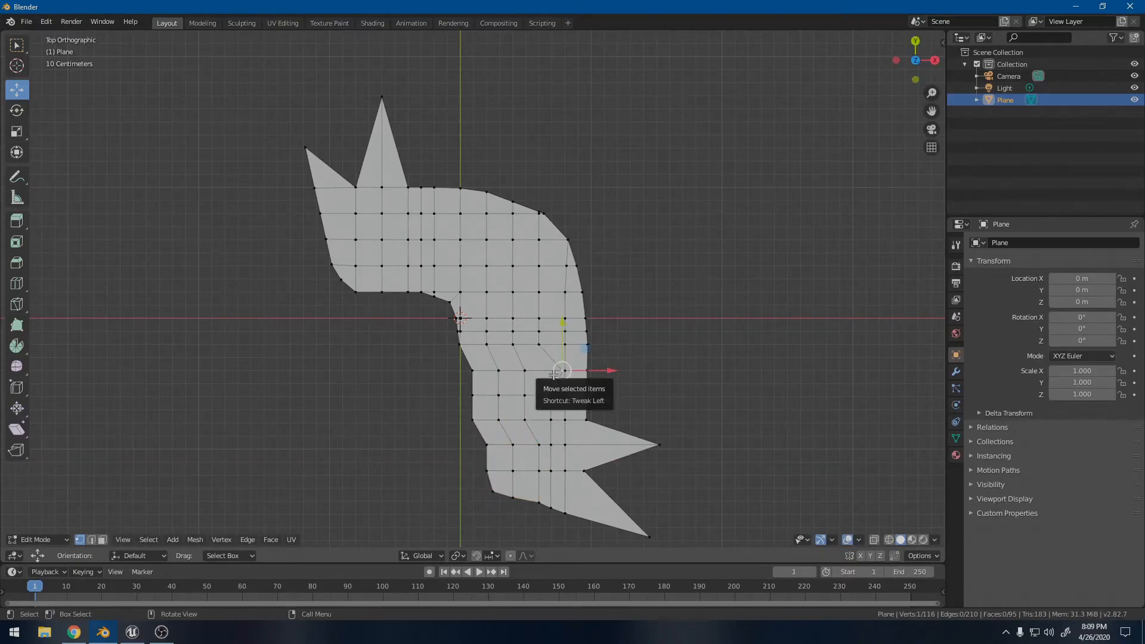
{"action": "left_click_drag", "start_coordinate": [599, 370], "coordinate": [590, 374]}
Step: Adjust the vertical arm's inner outline vertices along X, from the bottom corner upward, so the stepped edge becomes a smooth curve
{"action": "left_click", "coordinate": [492, 491]}
{"action": "left_click_drag", "start_coordinate": [542, 490], "coordinate": [546, 486]}
{"action": "left_click", "coordinate": [474, 421]}
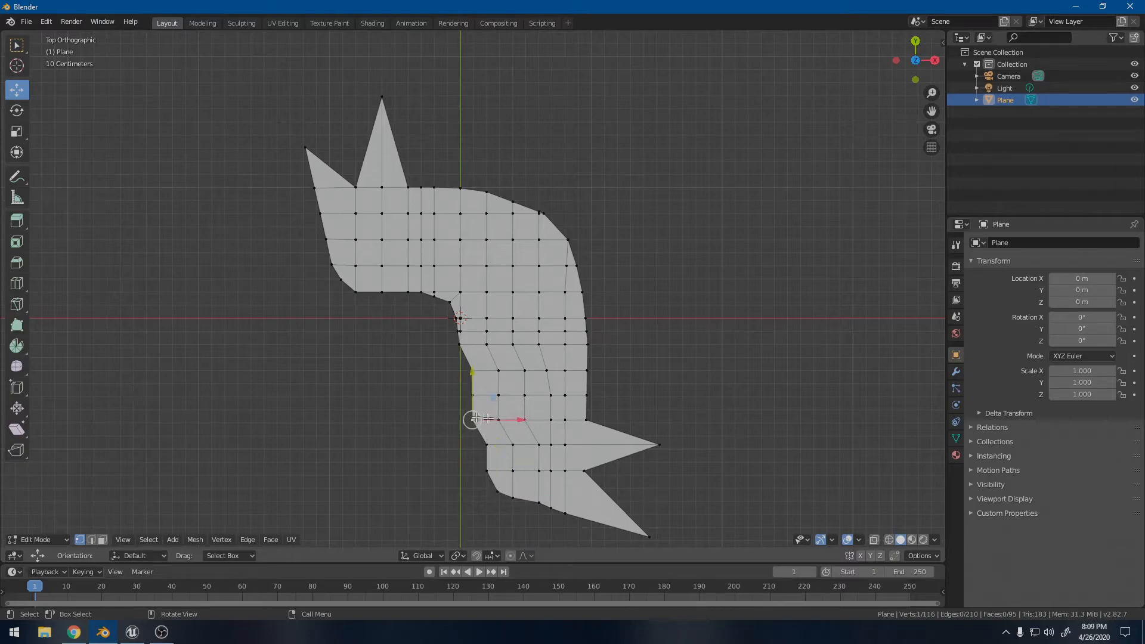
{"action": "left_click_drag", "start_coordinate": [511, 420], "coordinate": [517, 393]}
{"action": "left_click", "coordinate": [474, 395]}
{"action": "left_click", "coordinate": [463, 346]}
{"action": "left_click_drag", "start_coordinate": [505, 344], "coordinate": [510, 343]}
Step: Circle-select the two inner-edge vertices in the row just below the X axis and shift them slightly along X
{"action": "scroll", "coordinate": [491, 347], "scroll_direction": "up", "scroll_amount": 2}
{"action": "scroll", "coordinate": [492, 346], "scroll_direction": "up", "scroll_amount": 1}
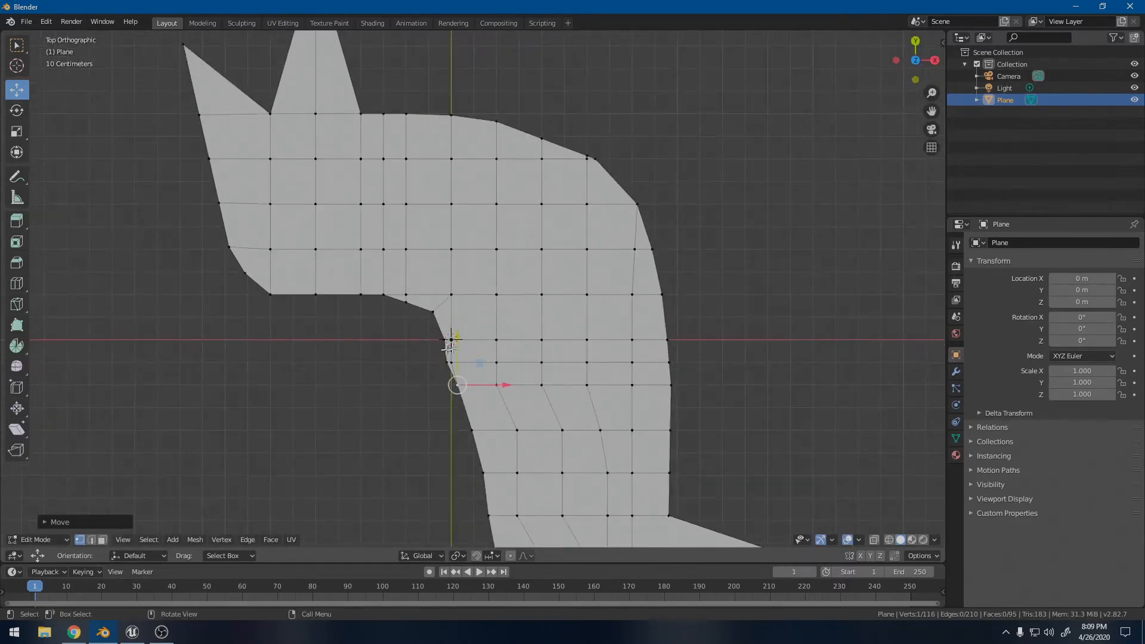
{"action": "key", "text": "c"}
{"action": "scroll", "coordinate": [448, 362], "scroll_direction": "up", "scroll_amount": 7}
{"action": "left_click", "coordinate": [475, 388]}
{"action": "scroll", "coordinate": [447, 368], "scroll_direction": "up", "scroll_amount": 2}
{"action": "left_click", "coordinate": [448, 360]}
{"action": "key", "text": "Escape"}
{"action": "left_click_drag", "start_coordinate": [487, 361], "coordinate": [493, 361]}
Step: Reshape the vertical arm's bottom inner corner by shifting its outline vertices along X and lowering a bottom-edge vertex slightly
{"action": "scroll", "coordinate": [451, 341], "scroll_direction": "up", "scroll_amount": 1}
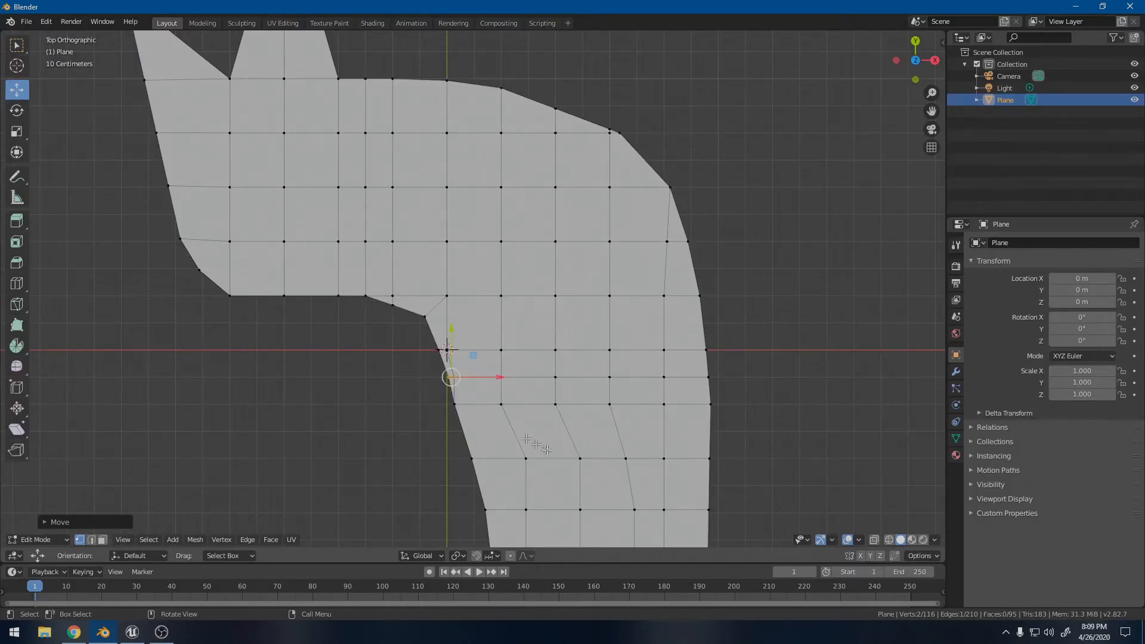
{"action": "middle_click_drag", "start_coordinate": [614, 472], "coordinate": [562, 203], "text": "shift"}
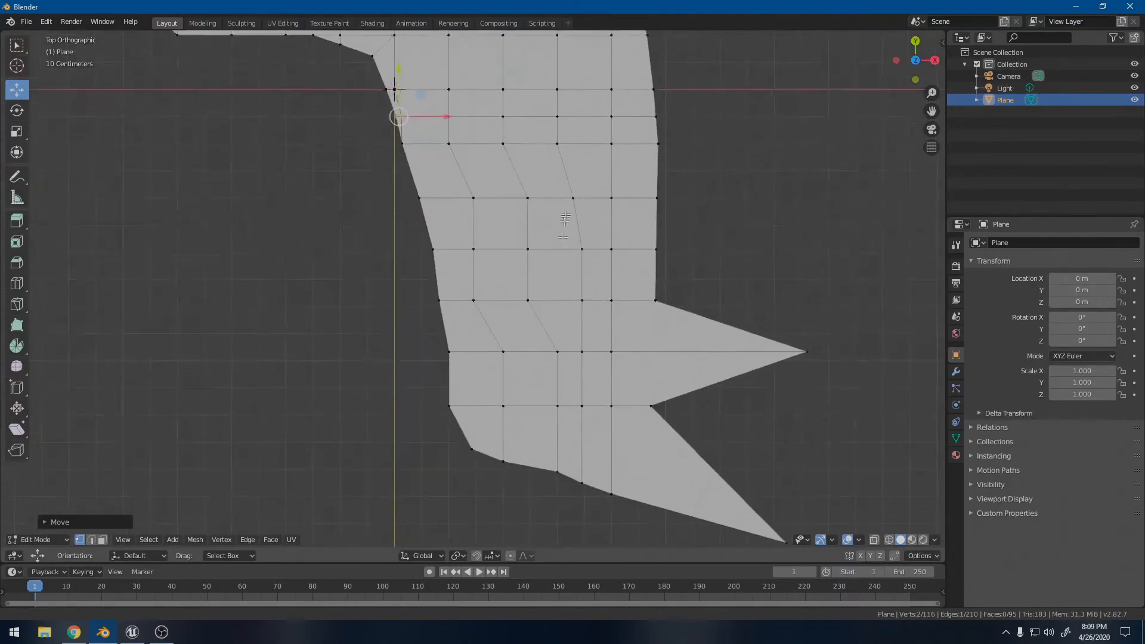
{"action": "left_click", "coordinate": [449, 397]}
{"action": "left_click_drag", "start_coordinate": [500, 398], "coordinate": [513, 396]}
{"action": "left_click", "coordinate": [474, 439]}
{"action": "left_click", "coordinate": [558, 462]}
{"action": "left_click_drag", "start_coordinate": [561, 423], "coordinate": [558, 428]}
Step: Shift the vertical arm's interior vertices in the spike-tip row and the upper bent row along X to even out the columns
{"action": "left_click", "coordinate": [557, 342]}
{"action": "left_click_drag", "start_coordinate": [603, 341], "coordinate": [528, 343]}
{"action": "left_click", "coordinate": [502, 343]}
{"action": "left_click", "coordinate": [475, 189]}
{"action": "left_click_drag", "start_coordinate": [518, 189], "coordinate": [511, 189]}
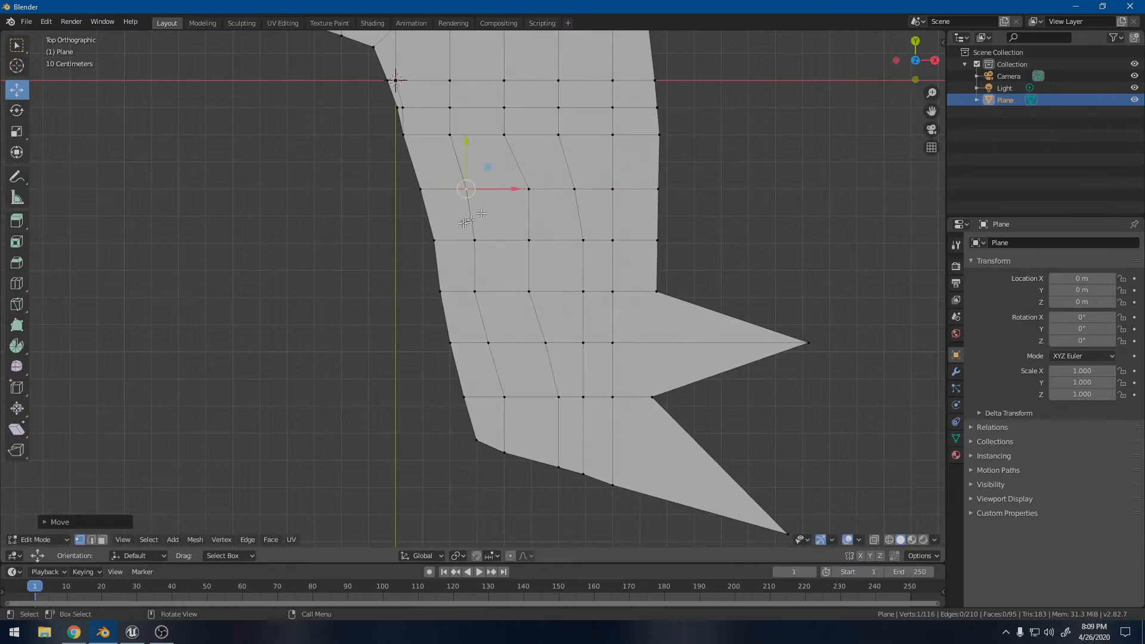
Step: Add centred loop cuts through the row just above the X axis and the column beside the inner bend's diagonal
{"action": "middle_click_drag", "start_coordinate": [444, 236], "coordinate": [521, 406], "text": "shift"}
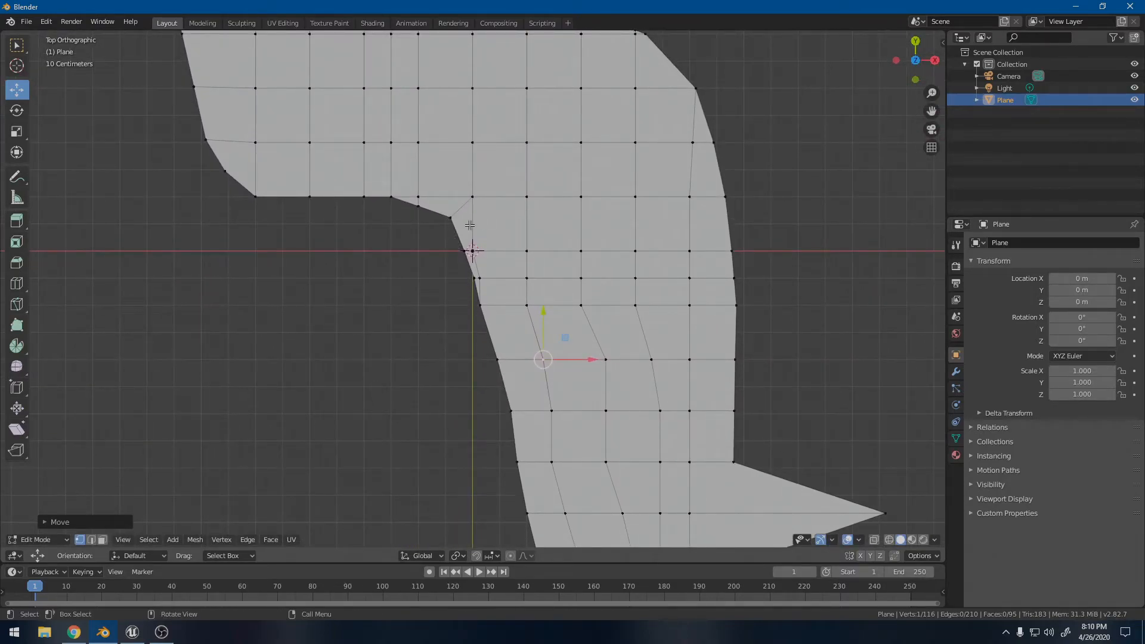
{"action": "key", "text": "ctrl+r"}
{"action": "left_click", "coordinate": [474, 228]}
{"action": "right_click", "coordinate": [474, 229]}
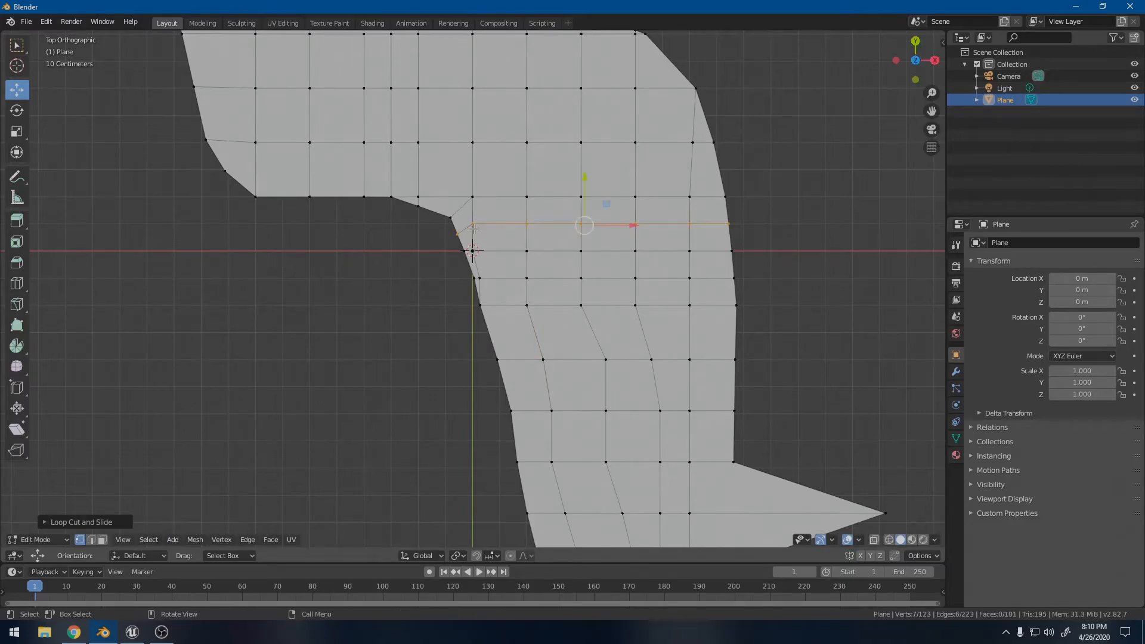
{"action": "key", "text": "ctrl+r"}
{"action": "left_click", "coordinate": [441, 198]}
{"action": "right_click", "coordinate": [444, 202]}
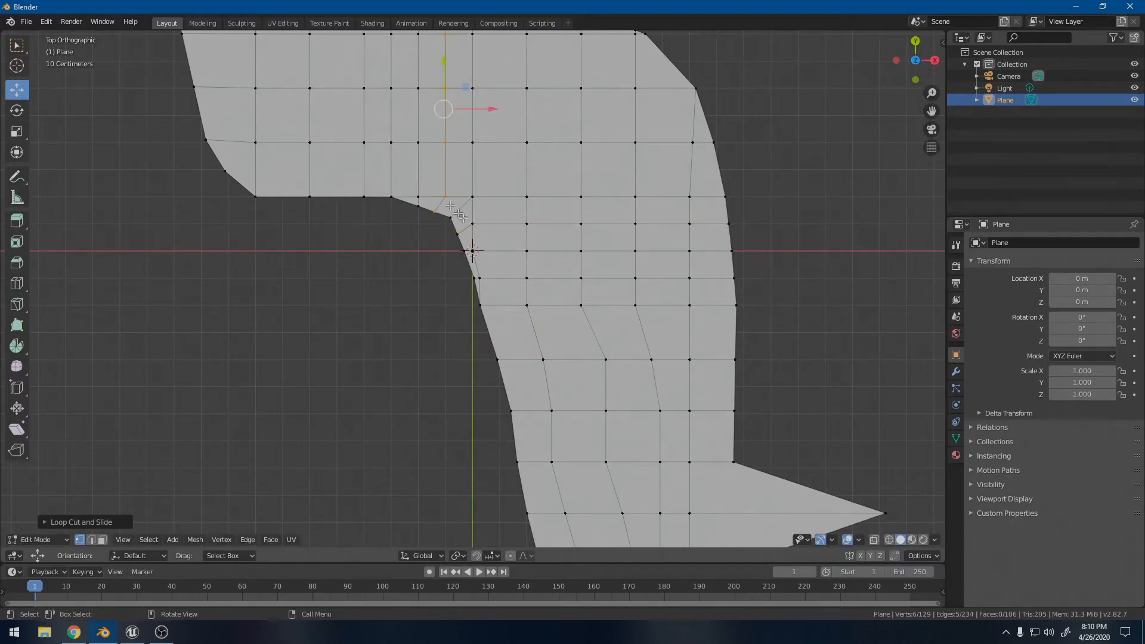
Step: Raise the two outline vertices on the horizontal arm's side of the inner bend to round its curve
{"action": "left_click", "coordinate": [457, 235]}
{"action": "left_click", "coordinate": [484, 284]}
{"action": "scroll", "coordinate": [483, 285], "scroll_direction": "up", "scroll_amount": 2}
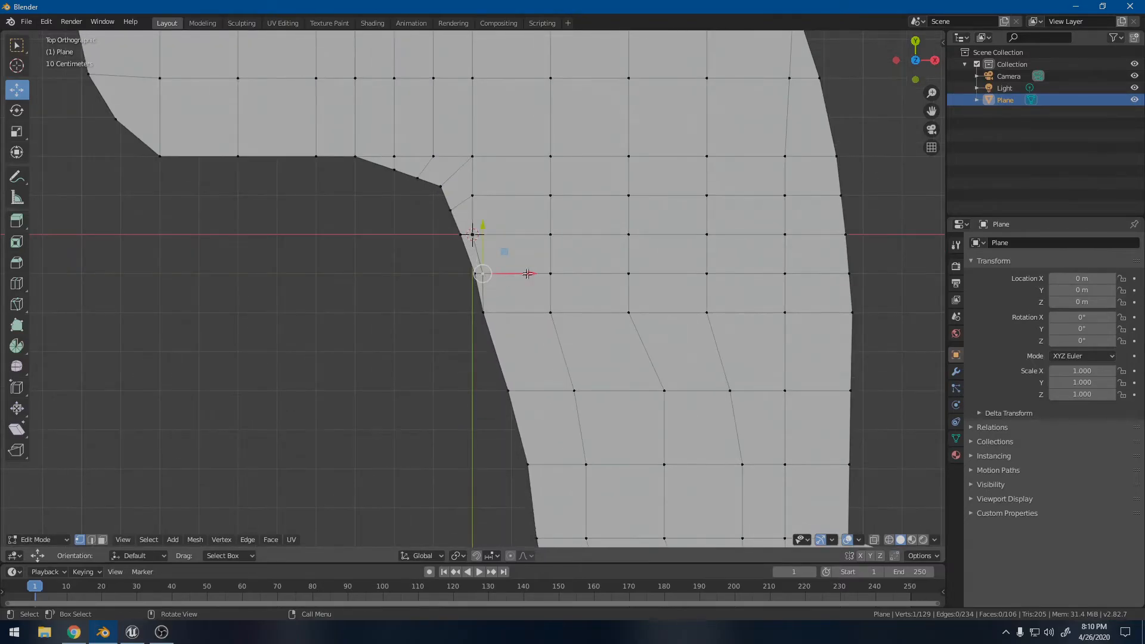
{"action": "left_click", "coordinate": [442, 186]}
{"action": "left_click", "coordinate": [417, 177]}
{"action": "left_click_drag", "start_coordinate": [417, 136], "coordinate": [394, 122]}
{"action": "left_click", "coordinate": [391, 169]}
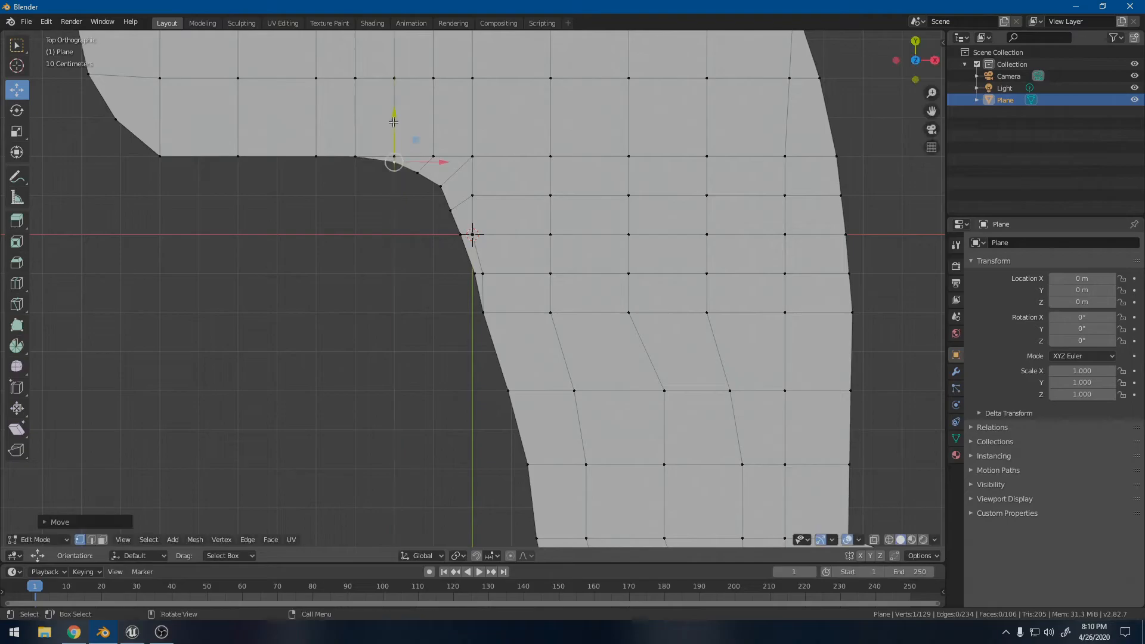
Step: Fine-tune the inner-bend outline vertices around and below the X axis along X to smooth the vertical side
{"action": "left_click", "coordinate": [450, 210]}
{"action": "left_click_drag", "start_coordinate": [500, 210], "coordinate": [518, 233]}
{"action": "left_click", "coordinate": [477, 234]}
{"action": "left_click", "coordinate": [475, 274]}
{"action": "left_click_drag", "start_coordinate": [514, 273], "coordinate": [506, 269]}
Step: Knife-cut across the inner bend's corner diagonal, linking the grid ends of the two new loop cuts
{"action": "key", "text": "k"}
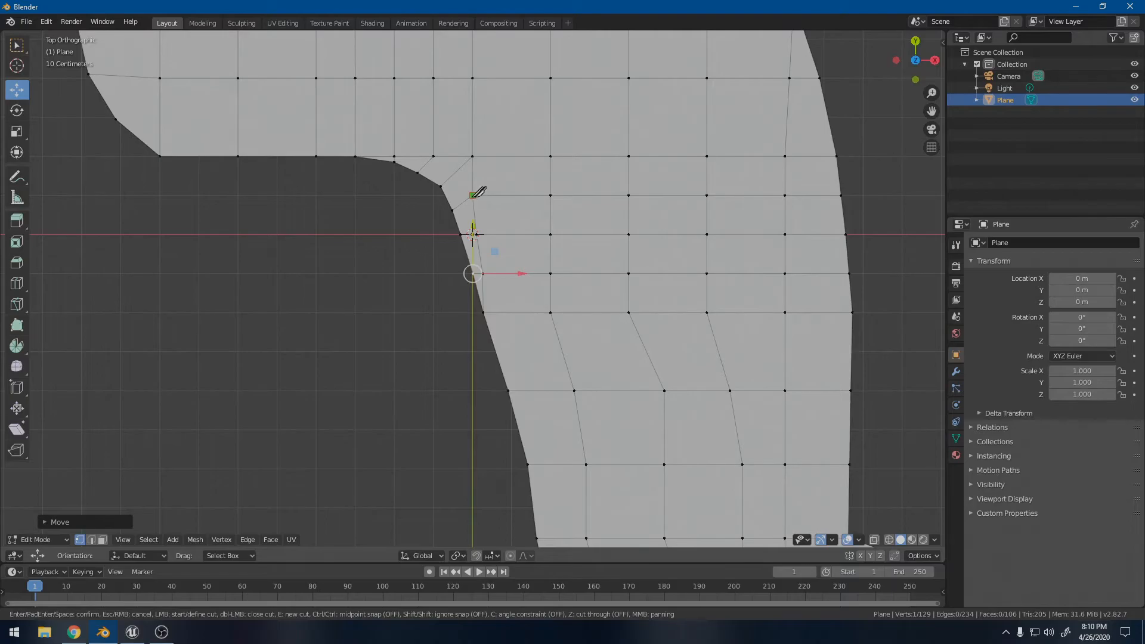
{"action": "left_click", "coordinate": [472, 195]}
{"action": "key", "text": "Return"}
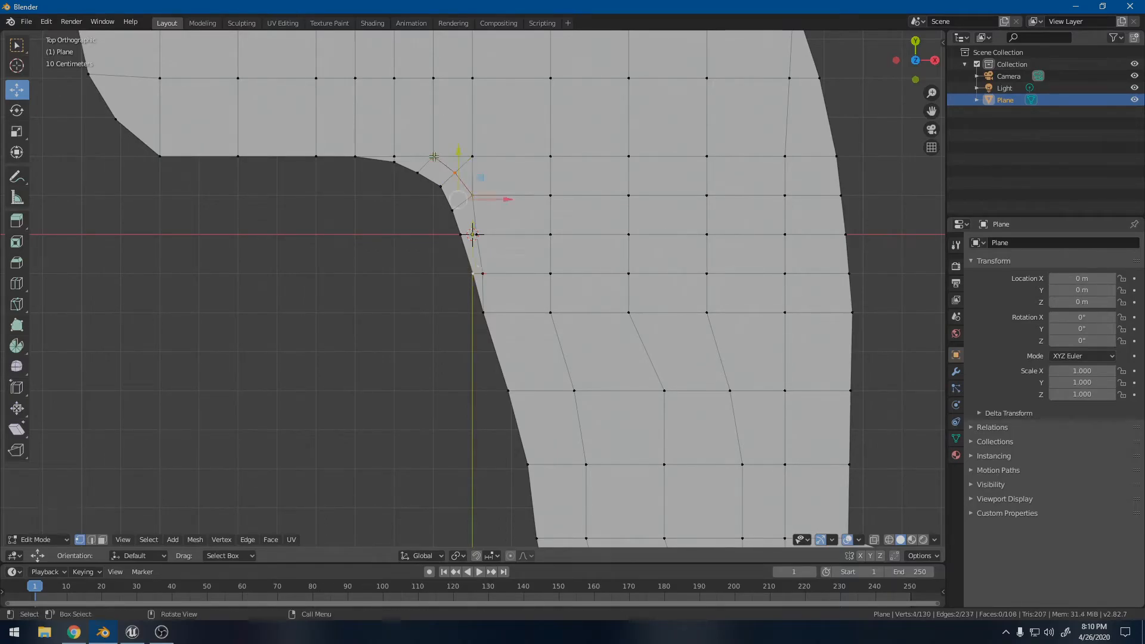
Step: Add a horizontal loop cut through the lowest row of the horizontal arm
{"action": "scroll", "coordinate": [740, 300], "scroll_direction": "down", "scroll_amount": 6}
{"action": "scroll", "coordinate": [412, 269], "scroll_direction": "down", "scroll_amount": 1}
{"action": "scroll", "coordinate": [431, 263], "scroll_direction": "up", "scroll_amount": 2}
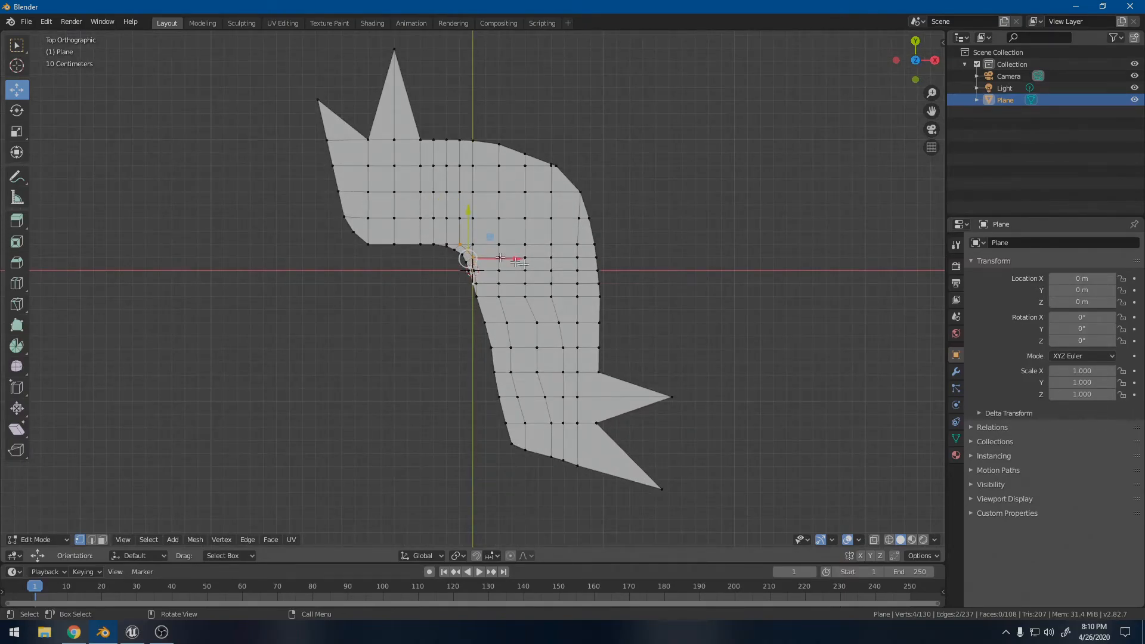
{"action": "key", "text": "ctrl+r"}
{"action": "left_click", "coordinate": [443, 227]}
{"action": "left_click", "coordinate": [443, 227]}
Step: Knife-cut an edge from the new loop's first interior vertex to the middle outline vertex of the arm's rounded lower corner
{"action": "scroll", "coordinate": [418, 228], "scroll_direction": "up", "scroll_amount": 4}
{"action": "key", "text": "k"}
{"action": "left_click", "coordinate": [255, 169]}
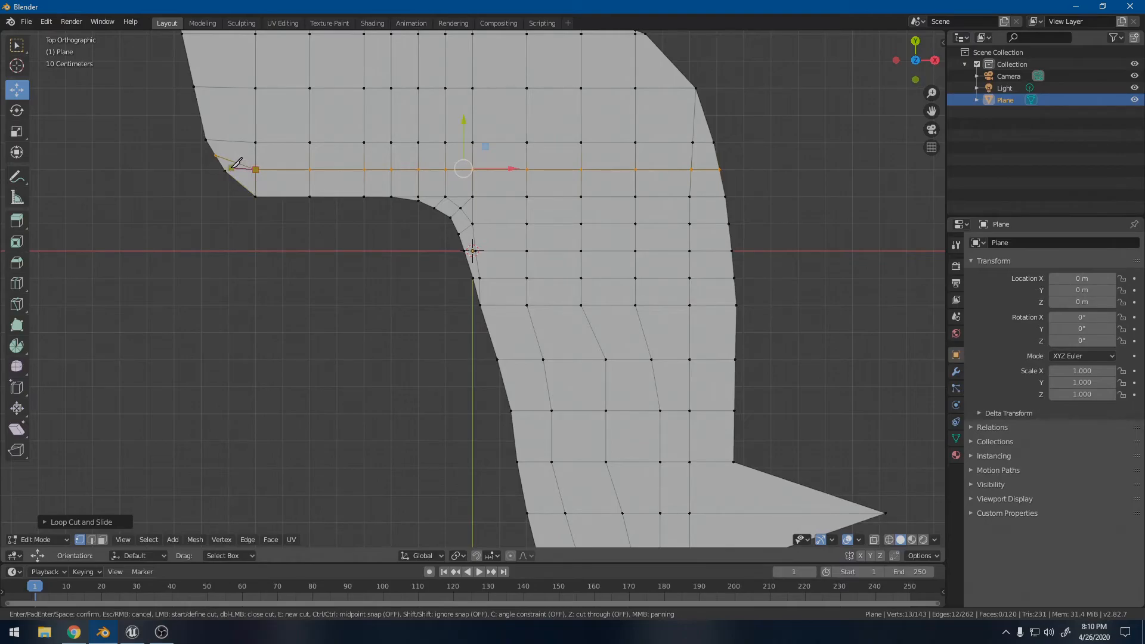
{"action": "left_click", "coordinate": [225, 170]}
{"action": "key", "text": "Return"}
{"action": "key", "text": "alt+a"}
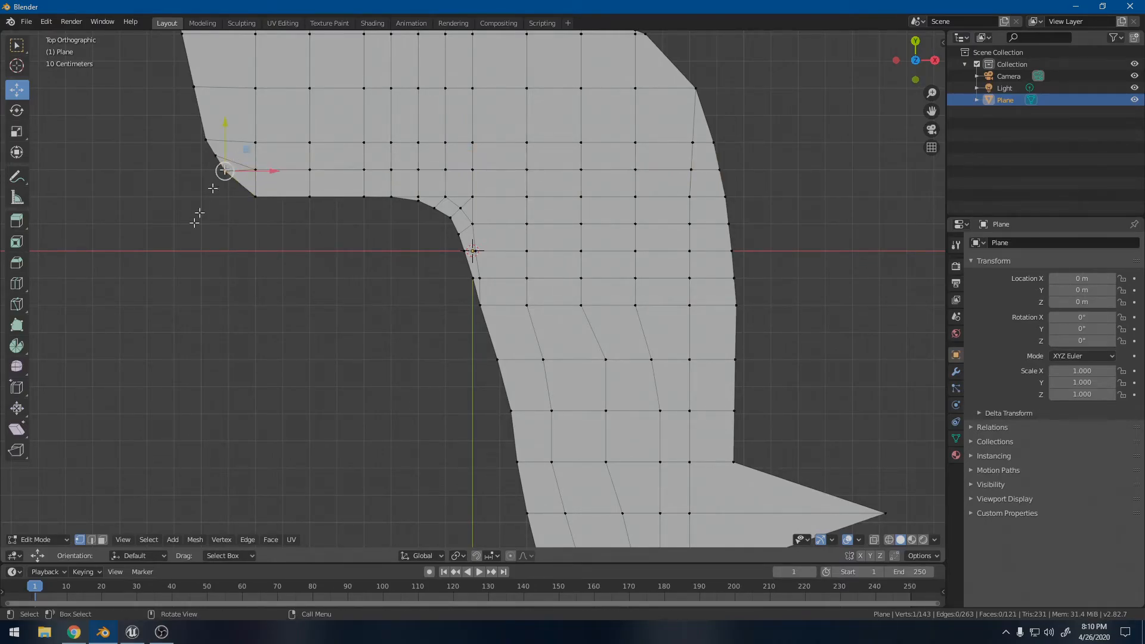
Step: Dissolve the short slanted edge beside the middle outline vertex of the horizontal arm's rounded lower corner
{"action": "left_click", "coordinate": [90, 539]}
{"action": "left_click", "coordinate": [239, 158]}
{"action": "right_click", "coordinate": [273, 158]}
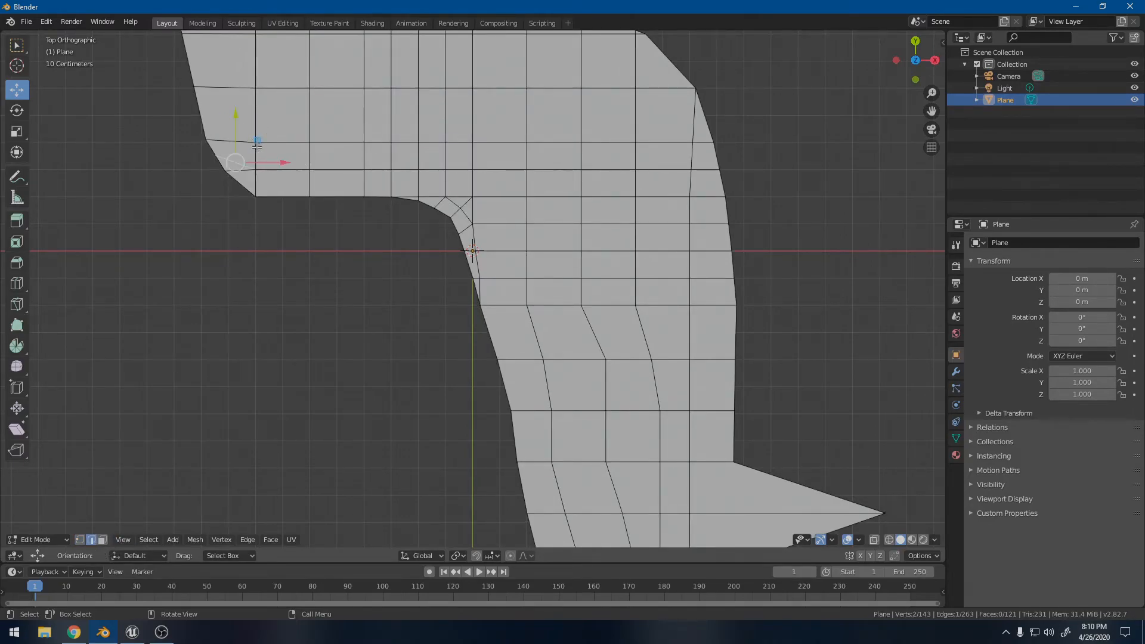
{"action": "key", "text": "x"}
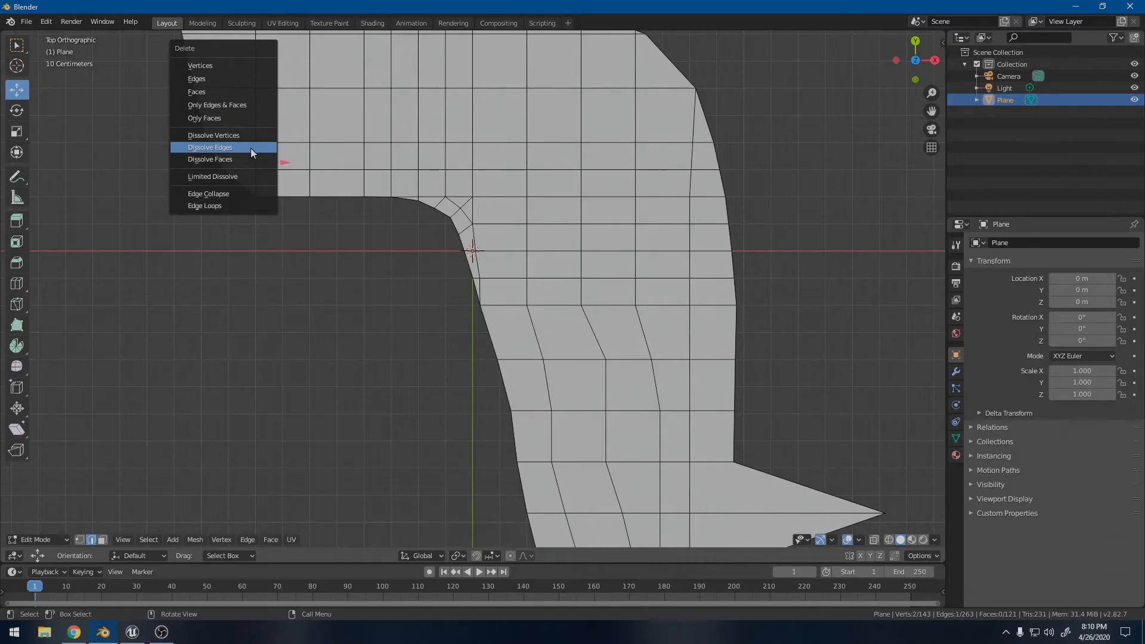
{"action": "left_click", "coordinate": [250, 148]}
Step: Move the interior vertices of the vertical arm's two innermost grid columns along X to straighten their edge lines
{"action": "scroll", "coordinate": [345, 230], "scroll_direction": "down", "scroll_amount": 6}
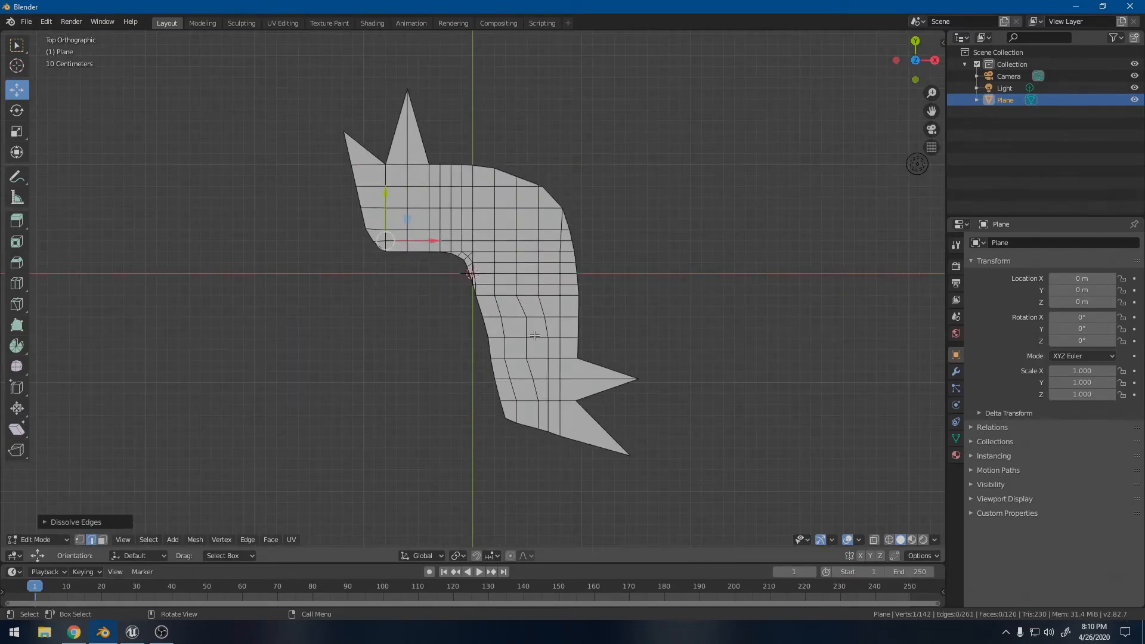
{"action": "scroll", "coordinate": [501, 330], "scroll_direction": "up", "scroll_amount": 4}
{"action": "left_click", "coordinate": [80, 539]}
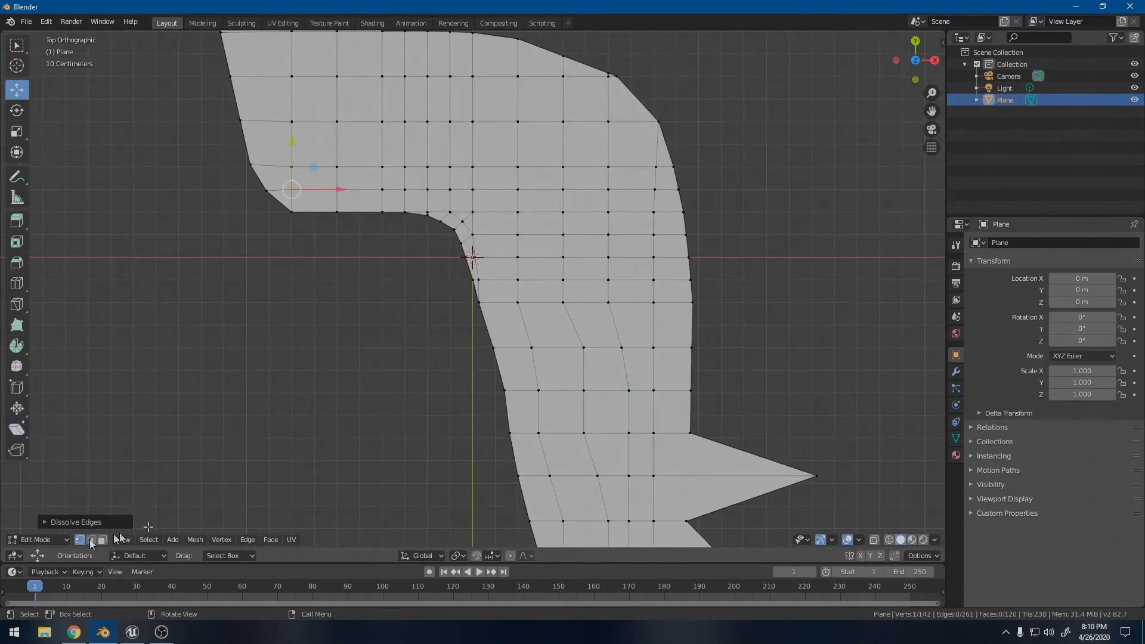
{"action": "left_click", "coordinate": [536, 347]}
{"action": "left_click_drag", "start_coordinate": [569, 347], "coordinate": [569, 390]}
{"action": "left_click", "coordinate": [538, 391]}
{"action": "left_click", "coordinate": [586, 349]}
{"action": "left_click_drag", "start_coordinate": [625, 348], "coordinate": [614, 348]}
{"action": "left_click", "coordinate": [583, 433]}
{"action": "mouse_move", "coordinate": [607, 432]}
{"action": "left_mouse_down"}
{"action": "mouse_move", "coordinate": [630, 434]}
{"action": "mouse_move", "coordinate": [612, 433]}
{"action": "mouse_move", "coordinate": [606, 449]}
{"action": "left_mouse_up"}
{"action": "scroll", "coordinate": [613, 434], "scroll_direction": "down", "scroll_amount": 3}
{"action": "scroll", "coordinate": [597, 425], "scroll_direction": "up", "scroll_amount": 1}
{"action": "left_click", "coordinate": [566, 451]}
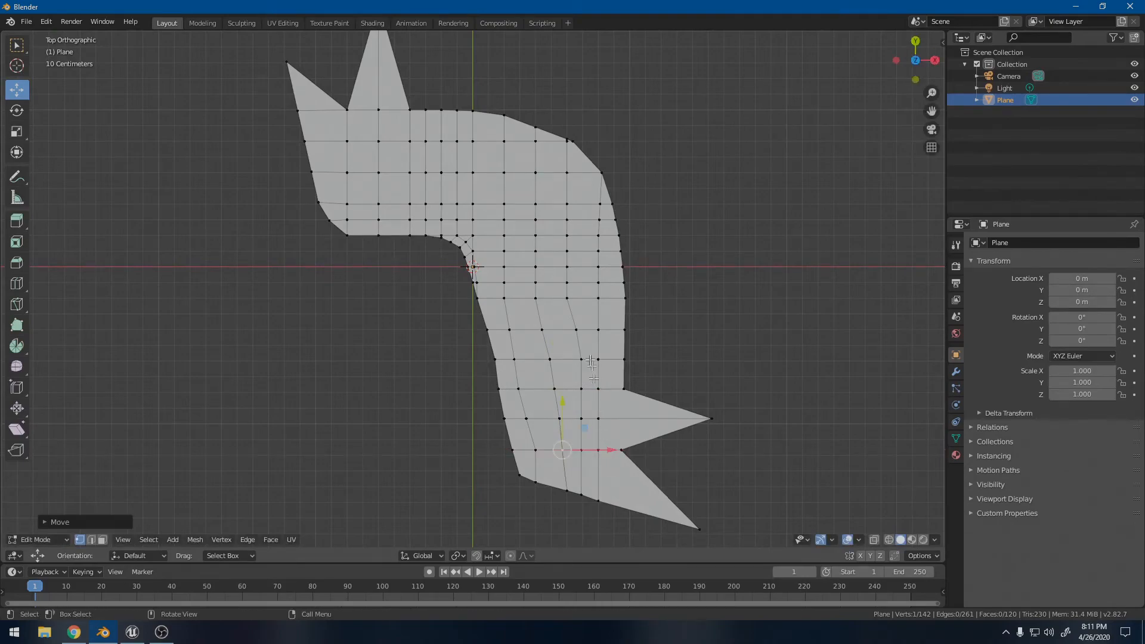
Step: Shift the third grid column's kinked vertices and the lower-notch row's first interior vertex along X to even out the vertical arm's grid
{"action": "left_click", "coordinate": [577, 327]}
{"action": "left_click_drag", "start_coordinate": [616, 335], "coordinate": [612, 363]}
{"action": "left_click", "coordinate": [581, 359]}
{"action": "left_click", "coordinate": [542, 452]}
{"action": "key", "text": "g"}
{"action": "key", "text": "x"}
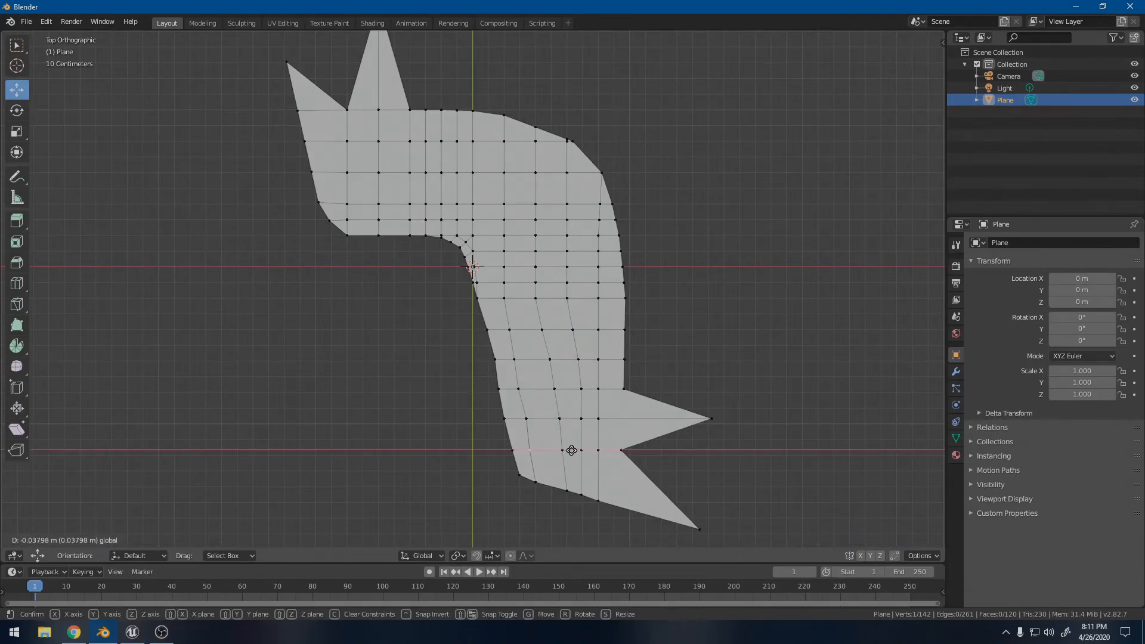
{"action": "left_click", "coordinate": [571, 450]}
Step: Fine-tune the inner outline vertices of the vertical arm below the X axis along X to smooth its edge
{"action": "scroll", "coordinate": [585, 277], "scroll_direction": "down", "scroll_amount": 2}
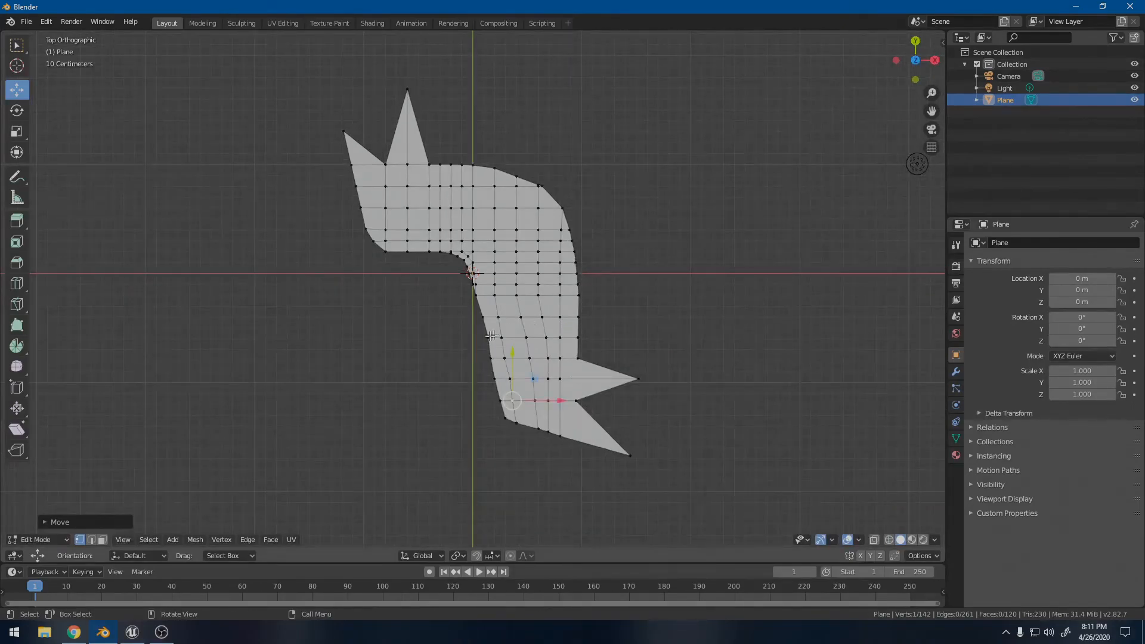
{"action": "scroll", "coordinate": [493, 335], "scroll_direction": "up", "scroll_amount": 5}
{"action": "left_click_drag", "start_coordinate": [561, 435], "coordinate": [554, 435]}
{"action": "scroll", "coordinate": [503, 409], "scroll_direction": "down", "scroll_amount": 3}
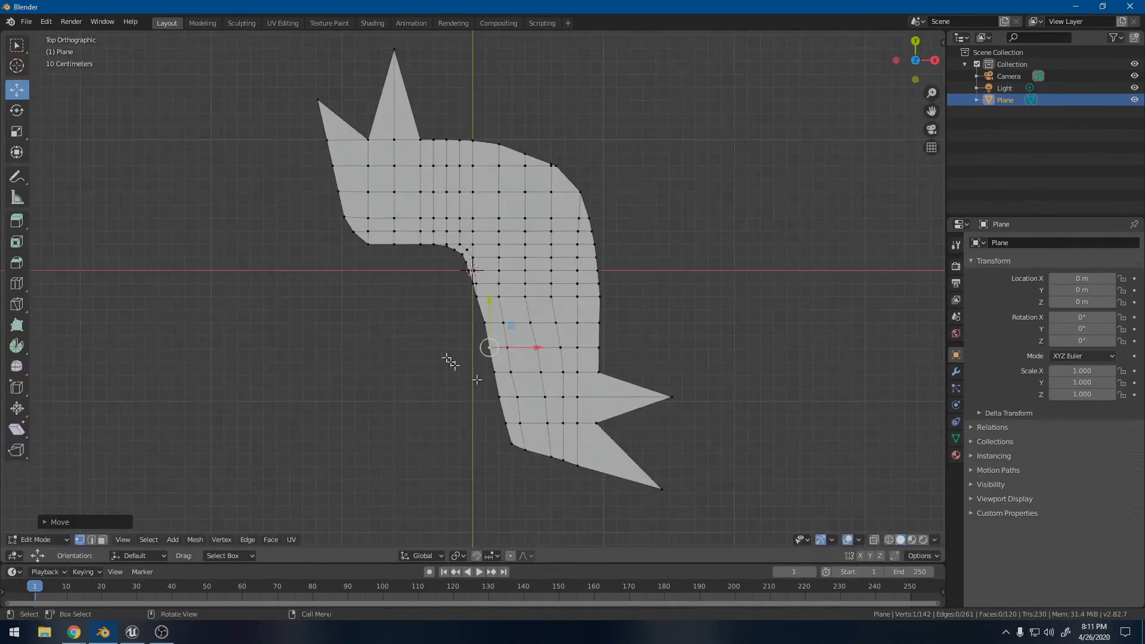
{"action": "scroll", "coordinate": [499, 345], "scroll_direction": "down", "scroll_amount": 4}
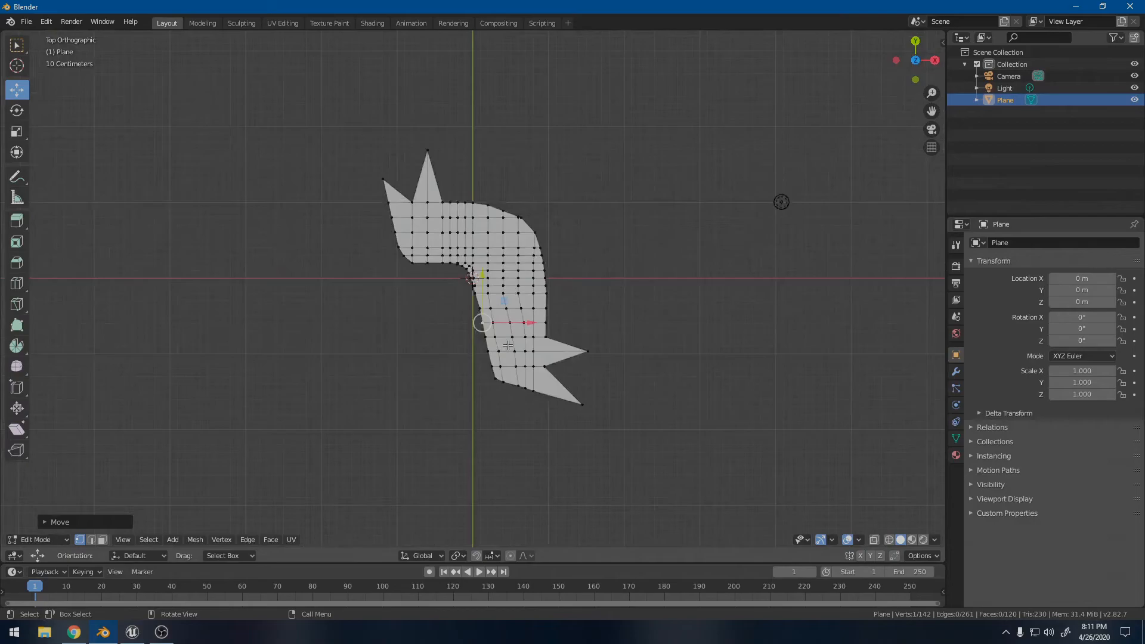
{"action": "scroll", "coordinate": [525, 345], "scroll_direction": "up", "scroll_amount": 8}
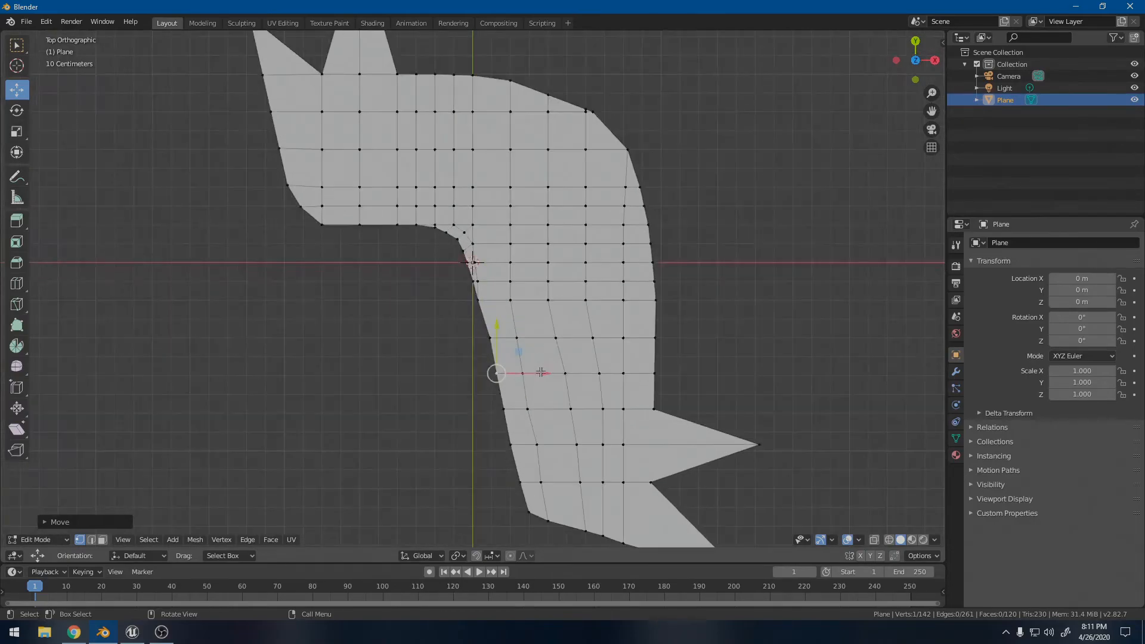
{"action": "left_click", "coordinate": [494, 303]}
{"action": "left_click_drag", "start_coordinate": [515, 308], "coordinate": [517, 308]}
{"action": "scroll", "coordinate": [494, 307], "scroll_direction": "down", "scroll_amount": 5}
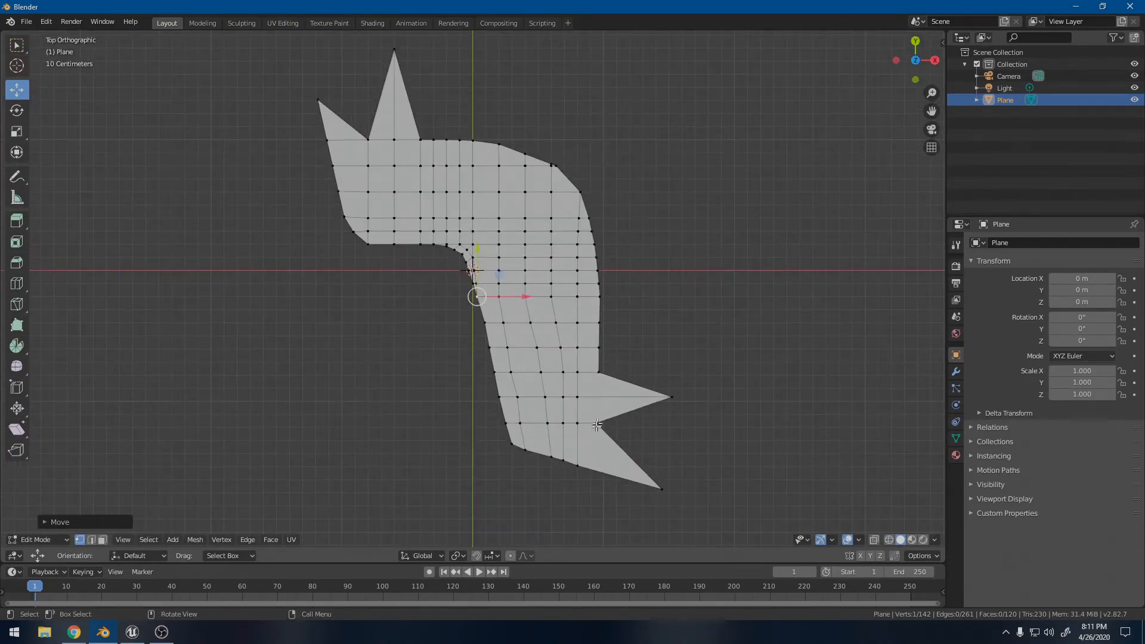
Step: Nudge the vertical arm's widest outer outline vertex, just below the X axis, slightly along X
{"action": "scroll", "coordinate": [606, 314], "scroll_direction": "up", "scroll_amount": 3}
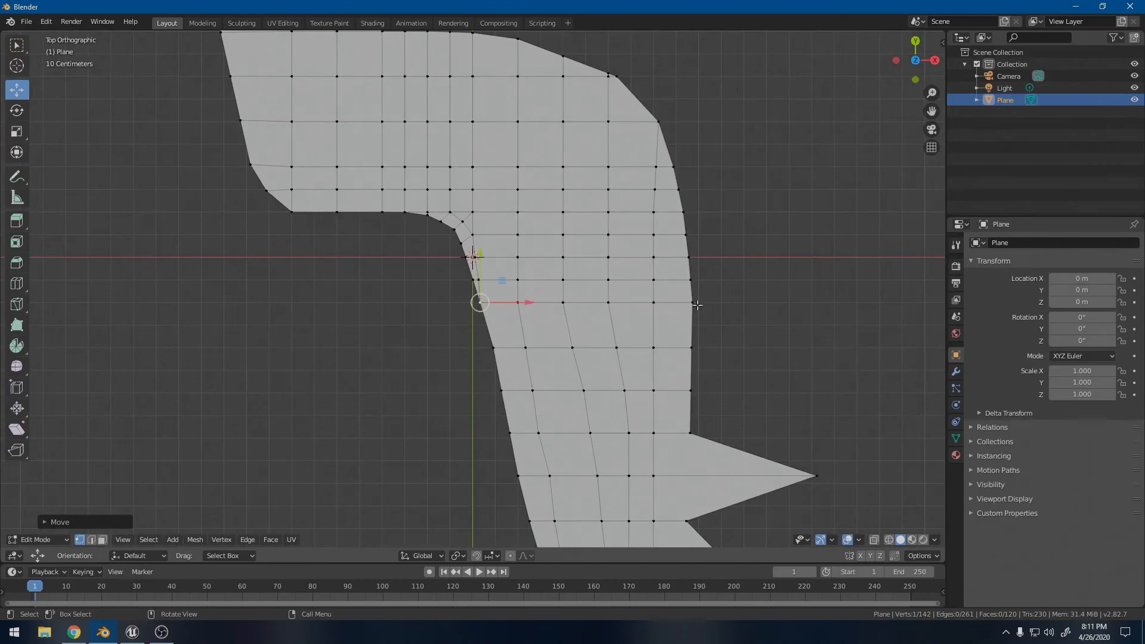
{"action": "left_click", "coordinate": [694, 303]}
{"action": "left_click_drag", "start_coordinate": [724, 303], "coordinate": [725, 304]}
Step: Knife-cut a horizontal edge across each of the two upper spikes just above their bases
{"action": "scroll", "coordinate": [674, 191], "scroll_direction": "down", "scroll_amount": 4}
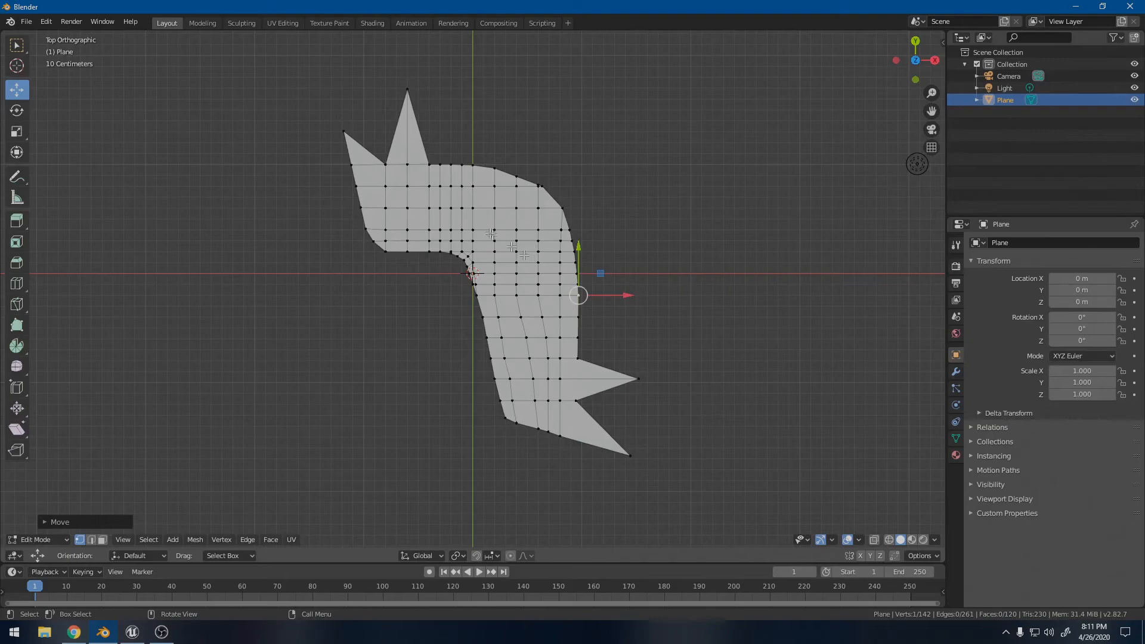
{"action": "scroll", "coordinate": [423, 175], "scroll_direction": "up", "scroll_amount": 3}
{"action": "scroll", "coordinate": [388, 325], "scroll_direction": "down", "scroll_amount": 3}
{"action": "scroll", "coordinate": [506, 302], "scroll_direction": "up", "scroll_amount": 7}
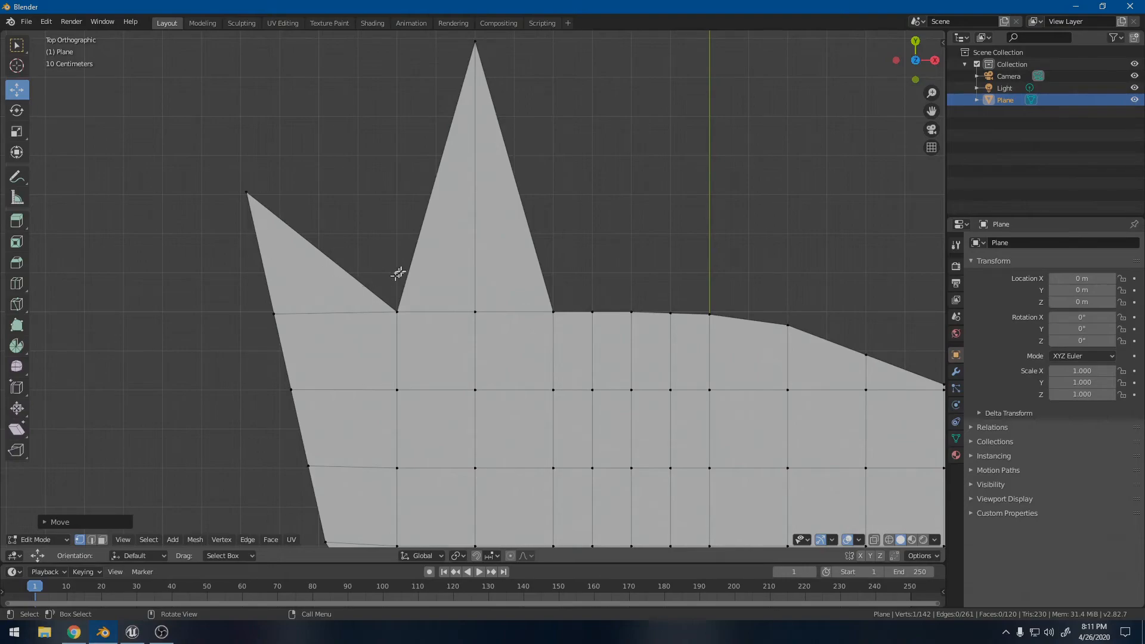
{"action": "key", "text": "k"}
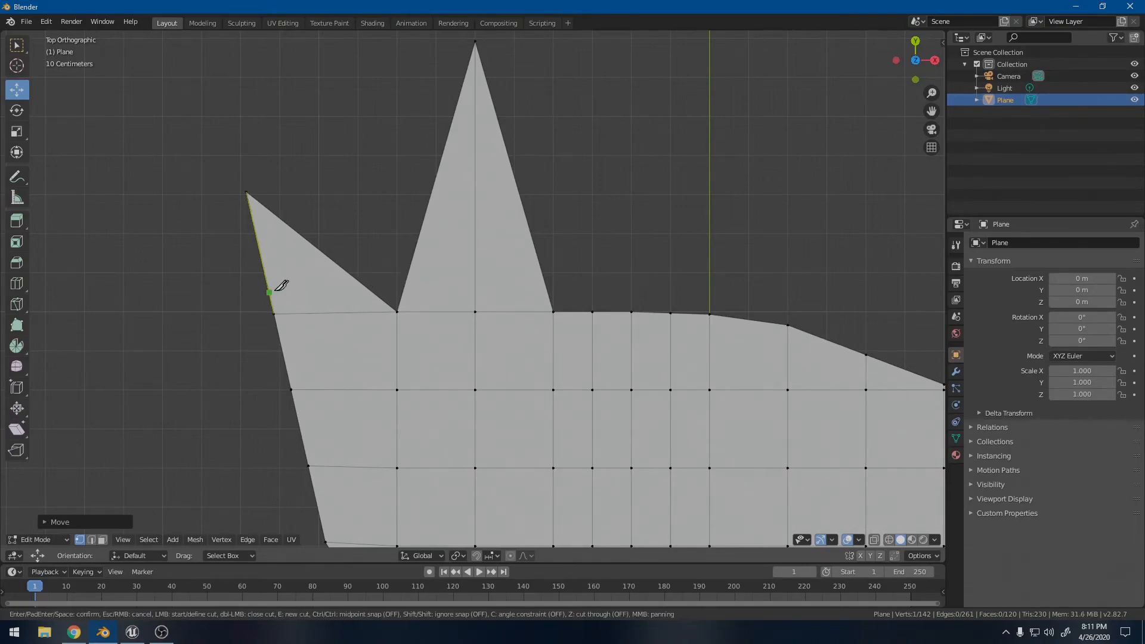
{"action": "left_click", "coordinate": [266, 277]}
{"action": "left_click", "coordinate": [354, 277]}
{"action": "key", "text": "Return"}
{"action": "key", "text": "k"}
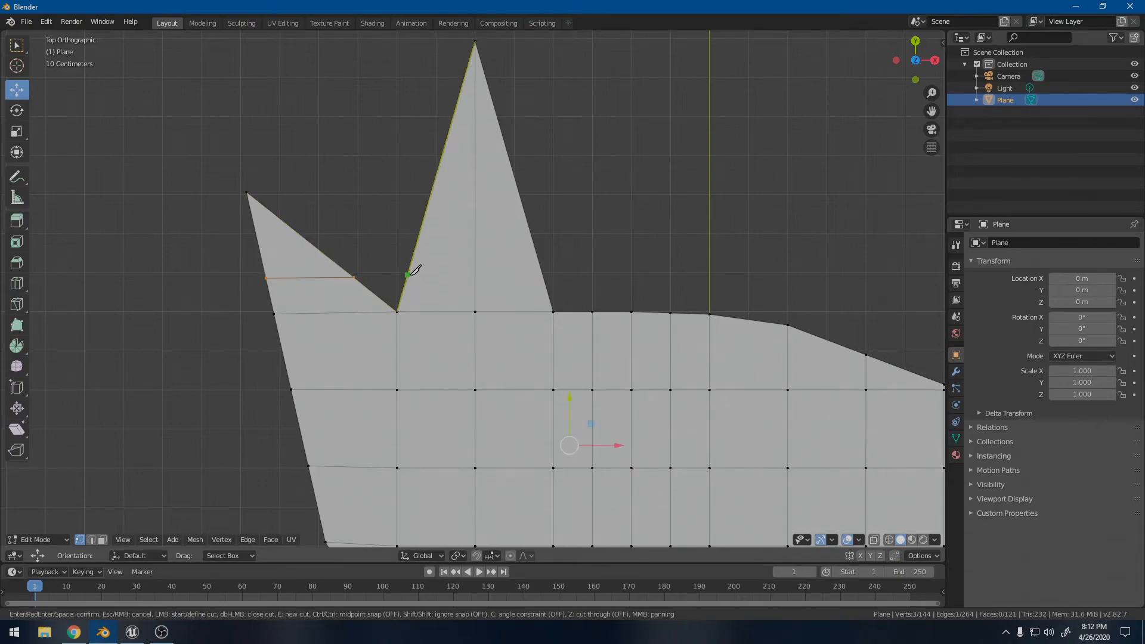
{"action": "left_click", "coordinate": [408, 274]}
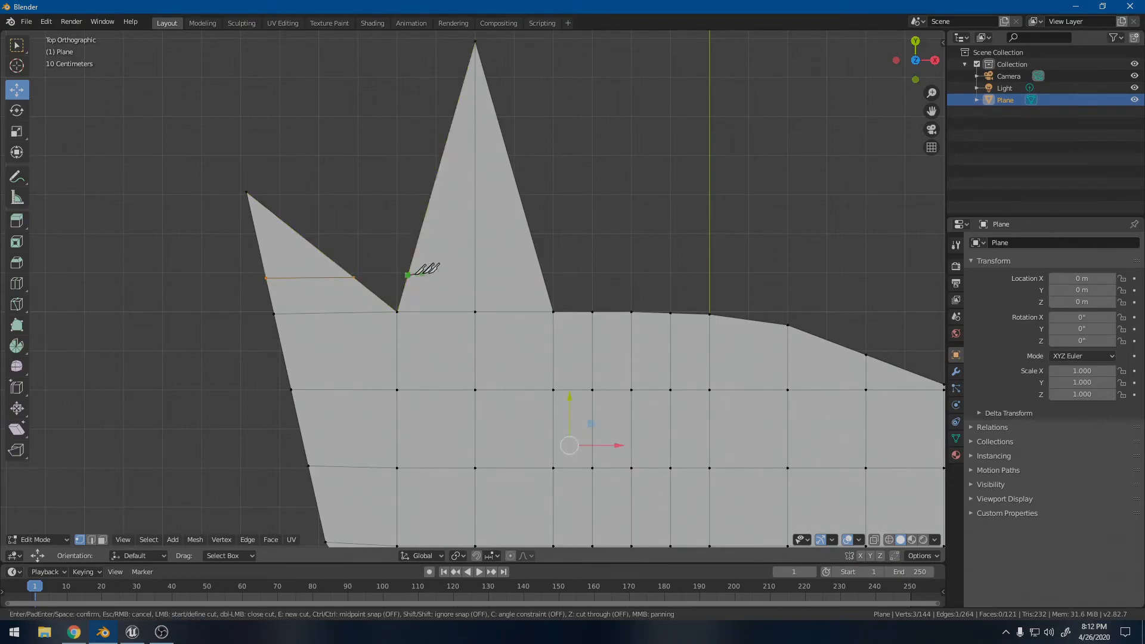
{"action": "left_click", "coordinate": [543, 274]}
{"action": "key", "text": "Return"}
Step: Knife-cut a second horizontal edge across both upper spikes, above their first cuts
{"action": "key", "text": "k"}
{"action": "left_click", "coordinate": [302, 233]}
{"action": "key", "text": "Return"}
{"action": "key", "text": "k"}
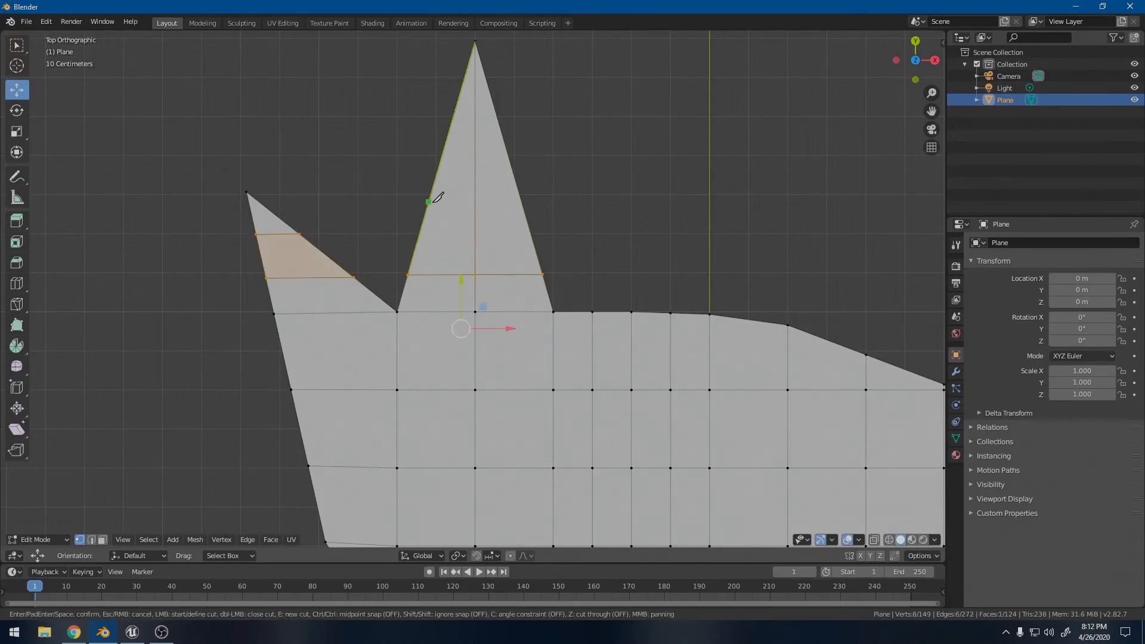
{"action": "left_click", "coordinate": [424, 222]}
{"action": "left_click", "coordinate": [547, 222]}
{"action": "key", "text": "Return"}
Step: Knife-cut a third horizontal edge across the tall upper spike, about halfway up to its tip
{"action": "key", "text": "k"}
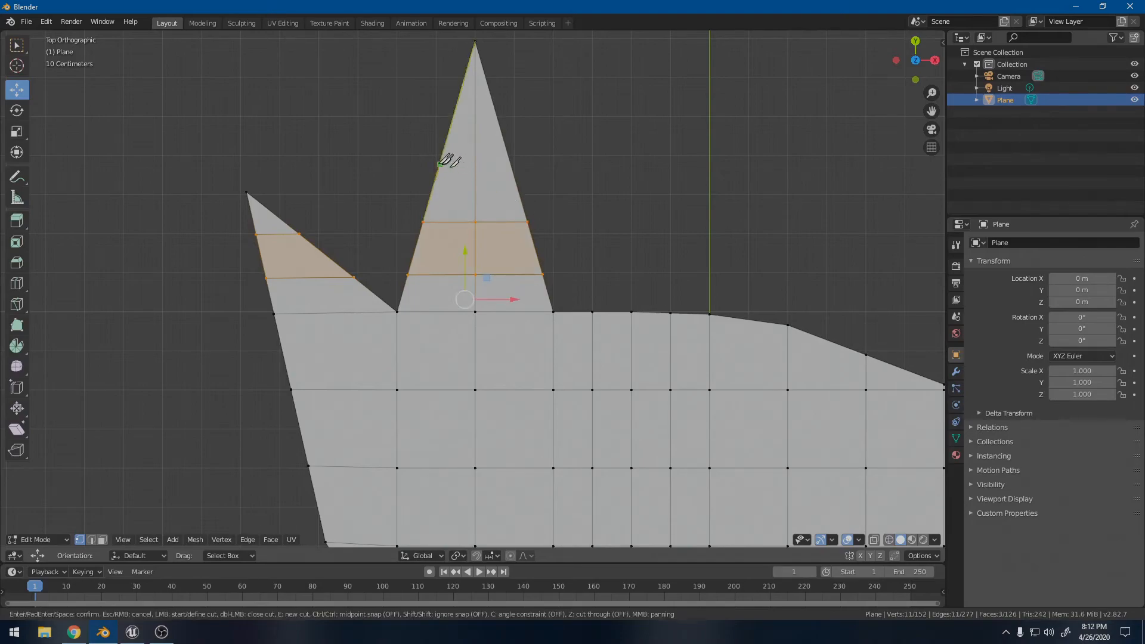
{"action": "left_click", "coordinate": [442, 159]}
{"action": "left_click", "coordinate": [552, 158]}
{"action": "key", "text": "Return"}
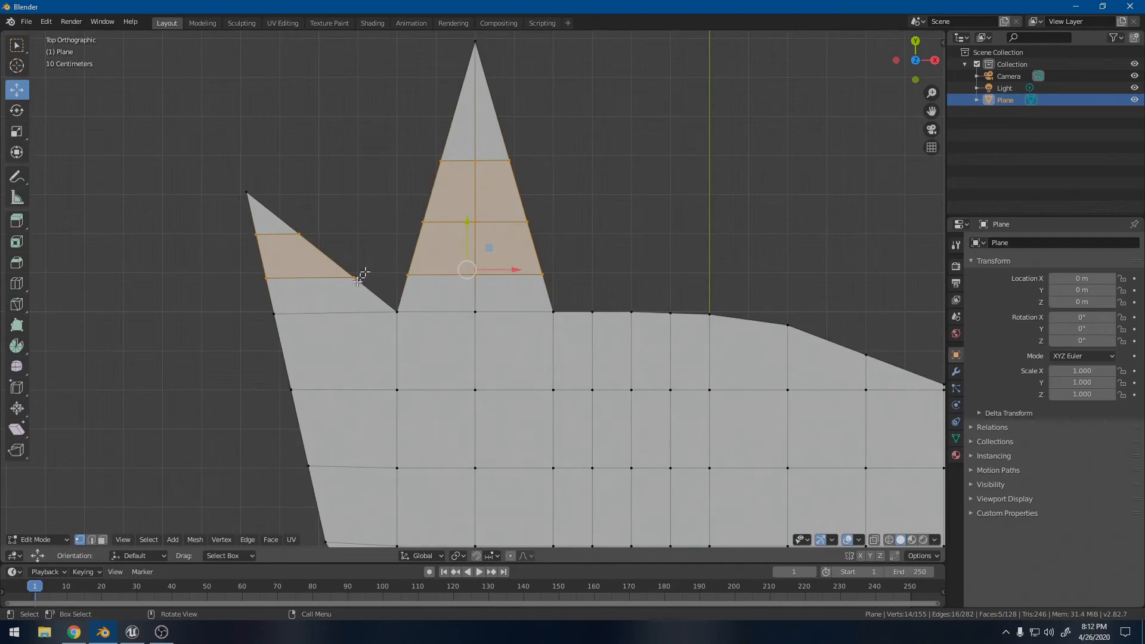
Step: Examine the topology at the bases of the upper spikes and along the vertical arm's lower spikes
{"action": "scroll", "coordinate": [336, 300], "scroll_direction": "down", "scroll_amount": 4}
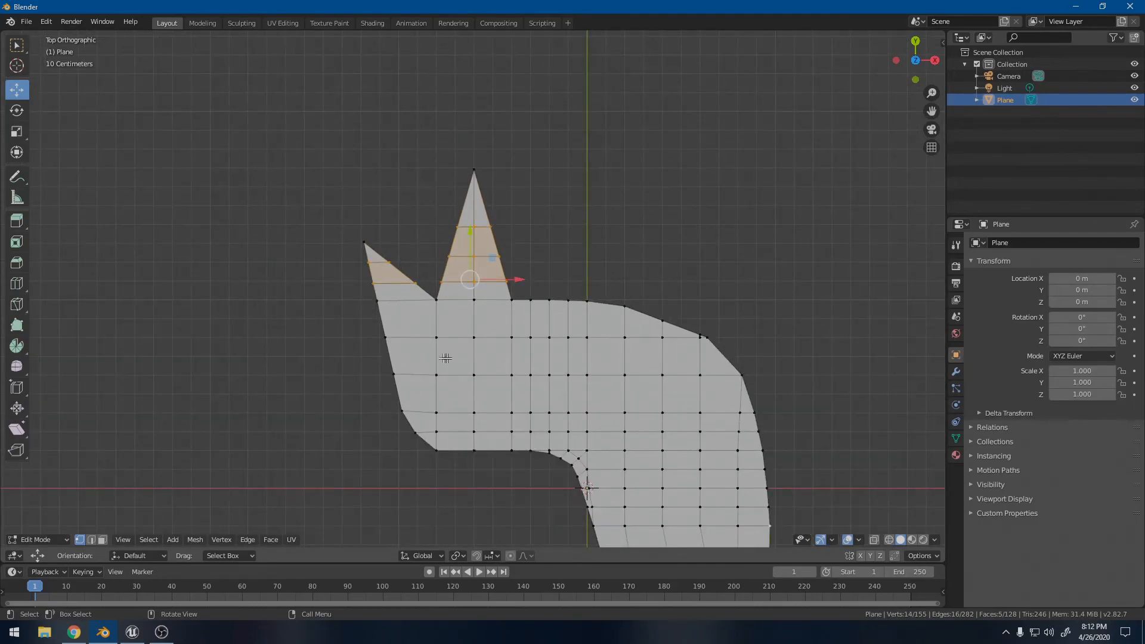
{"action": "scroll", "coordinate": [457, 311], "scroll_direction": "up", "scroll_amount": 2}
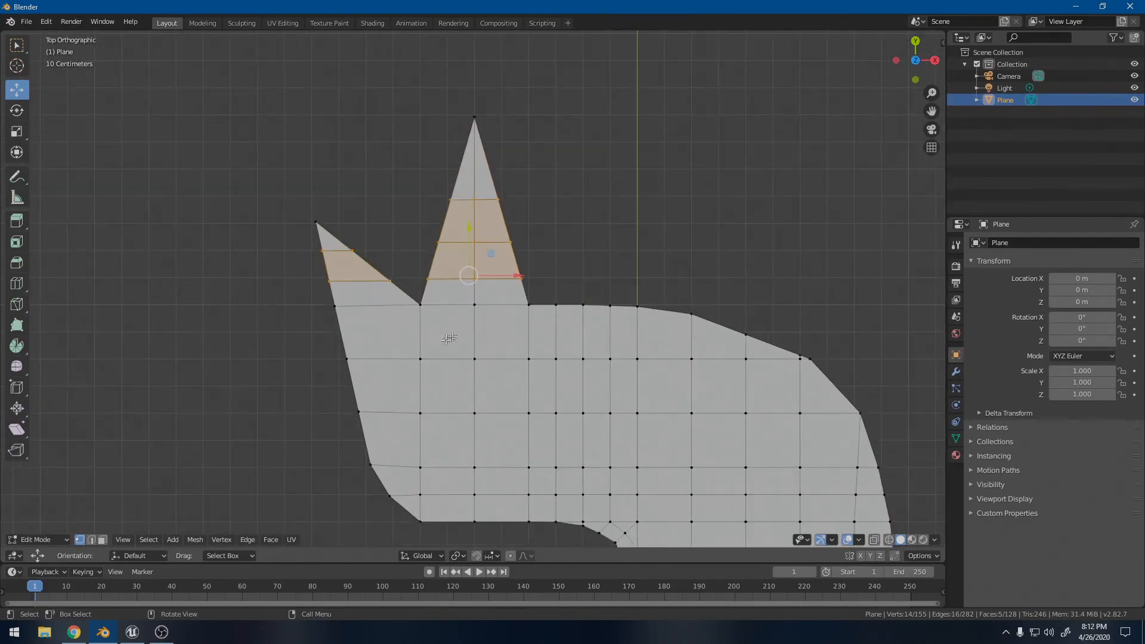
{"action": "scroll", "coordinate": [404, 307], "scroll_direction": "up", "scroll_amount": 3}
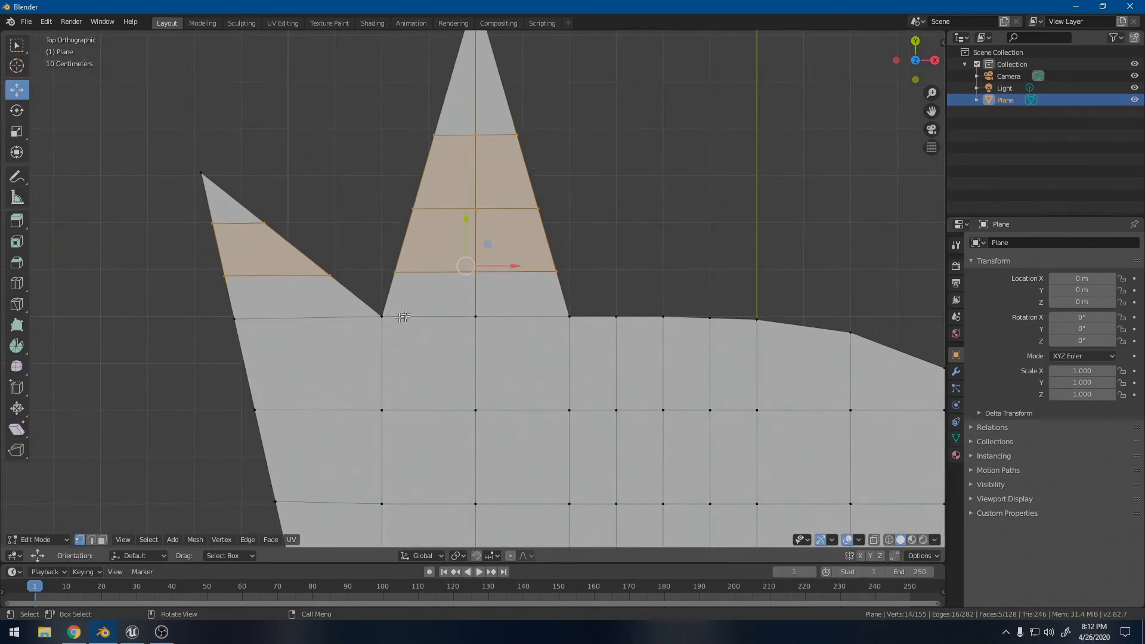
{"action": "scroll", "coordinate": [347, 305], "scroll_direction": "down", "scroll_amount": 6}
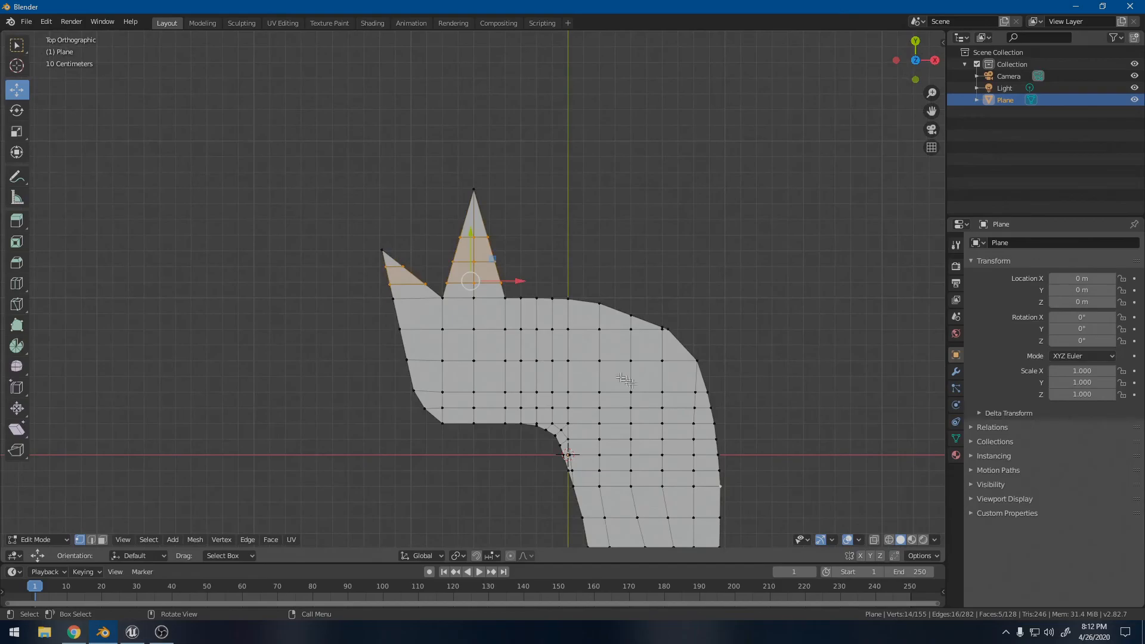
{"action": "middle_click_drag", "start_coordinate": [623, 379], "coordinate": [428, 150], "text": "shift"}
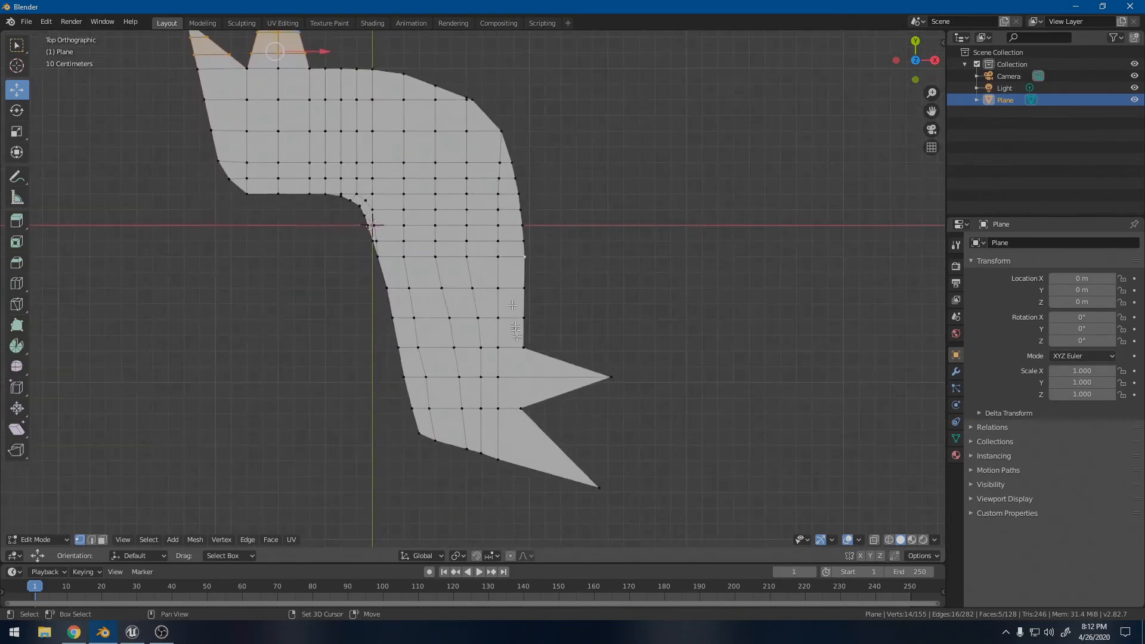
{"action": "middle_click_drag", "start_coordinate": [386, 233], "coordinate": [518, 319], "text": "shift"}
{"action": "middle_click_drag", "start_coordinate": [451, 223], "coordinate": [658, 341], "text": "shift"}
{"action": "scroll", "coordinate": [671, 328], "scroll_direction": "up", "scroll_amount": 3}
{"action": "middle_click_drag", "start_coordinate": [715, 276], "coordinate": [557, 289], "text": "shift"}
{"action": "scroll", "coordinate": [631, 342], "scroll_direction": "up", "scroll_amount": 4}
{"action": "middle_click_drag", "start_coordinate": [444, 242], "coordinate": [468, 300], "text": "shift"}
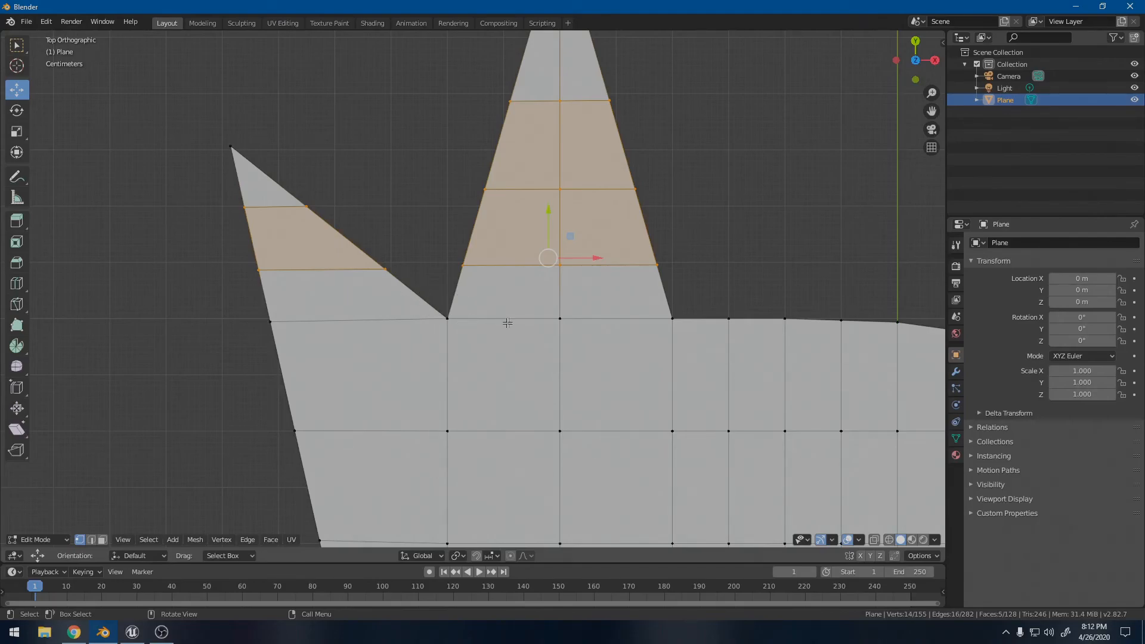
{"action": "key", "text": "k"}
{"action": "key", "text": "Escape"}
Step: Knife-cut an edge along the base of the vertical arm's upper side spike, joining its two base corner vertices
{"action": "scroll", "coordinate": [450, 321], "scroll_direction": "down", "scroll_amount": 7}
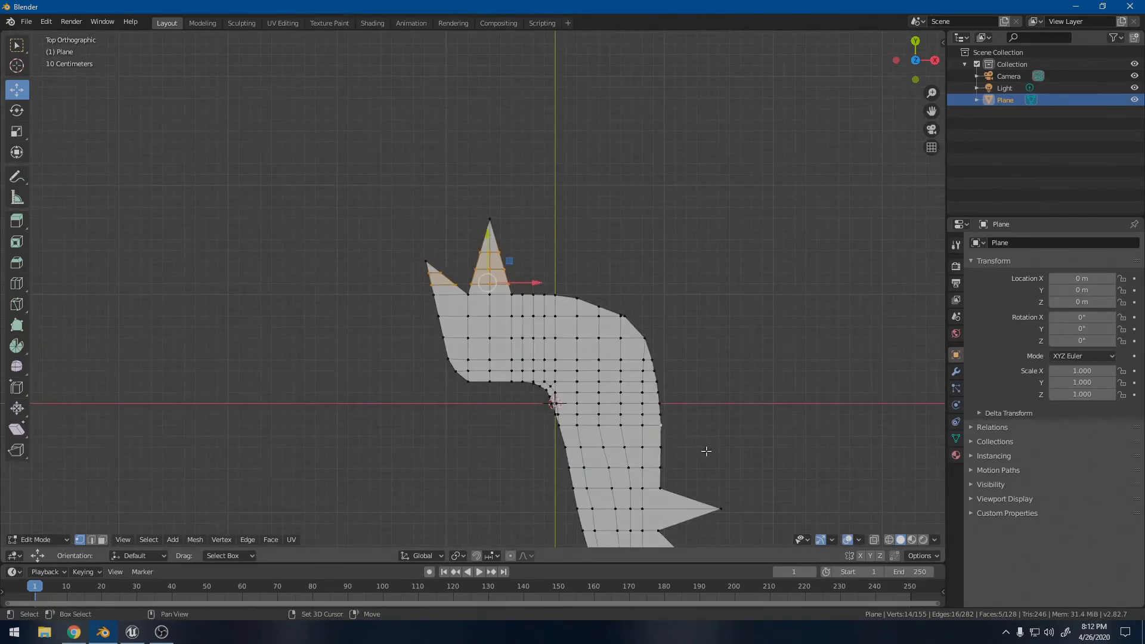
{"action": "middle_click_drag", "start_coordinate": [706, 453], "coordinate": [540, 301], "text": "shift"}
{"action": "scroll", "coordinate": [540, 301], "scroll_direction": "up", "scroll_amount": 4}
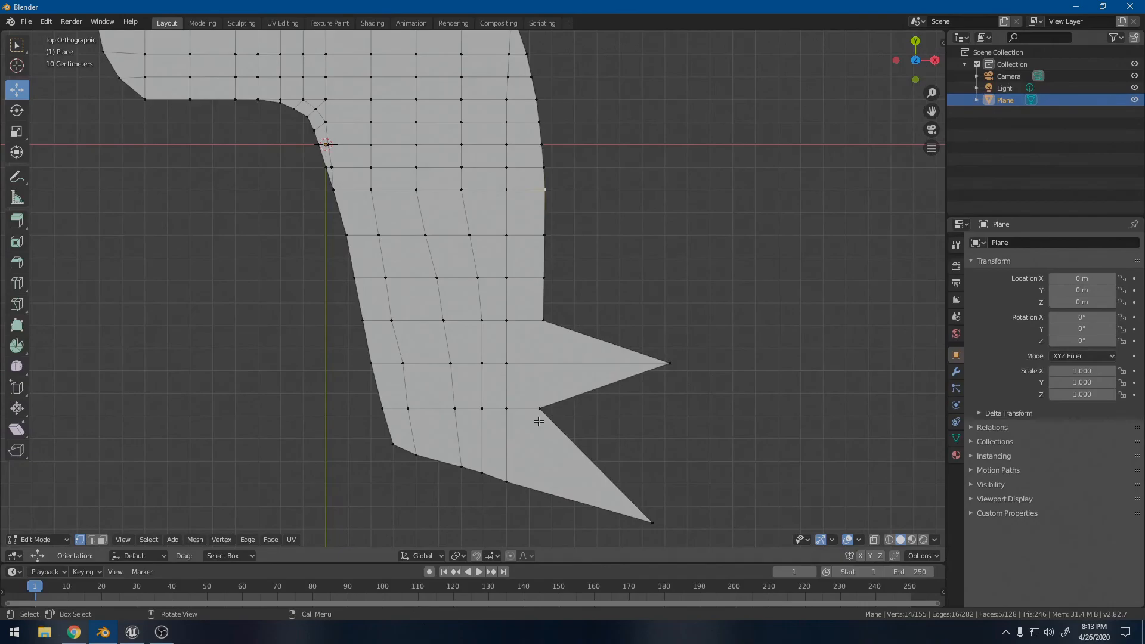
{"action": "key", "text": "k"}
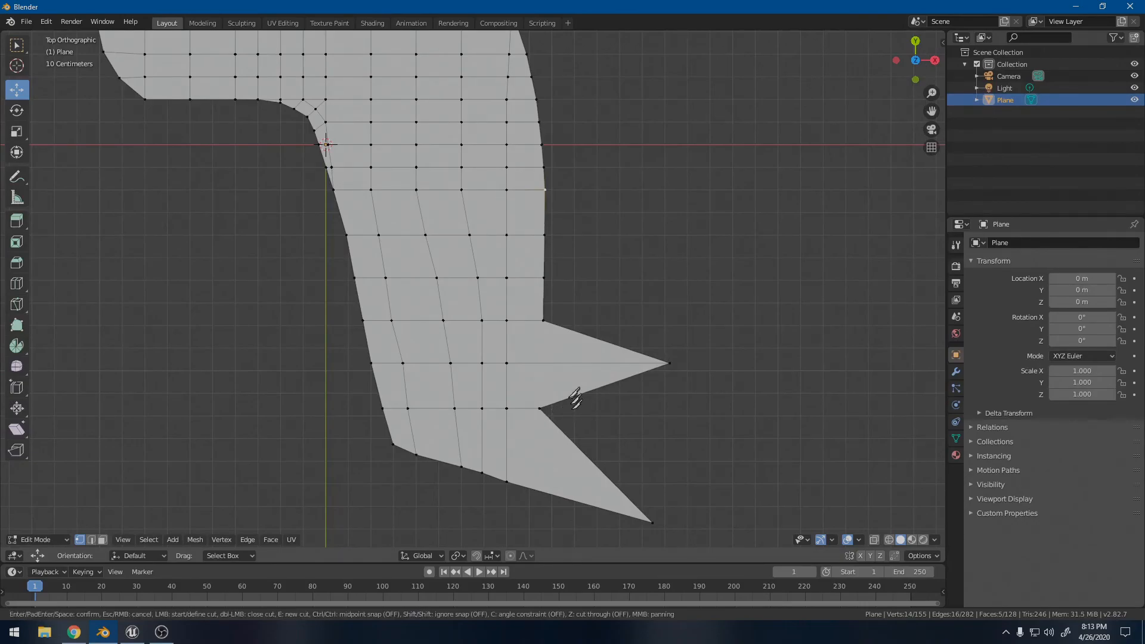
{"action": "left_click", "coordinate": [542, 321]}
{"action": "left_click", "coordinate": [540, 408]}
{"action": "key", "text": "Return"}
Step: Knife-cut two vertical edges across the upper side spike, spaced between its base and tip
{"action": "key", "text": "k"}
{"action": "left_click", "coordinate": [569, 398]}
{"action": "left_click", "coordinate": [572, 328]}
{"action": "key", "text": "Return"}
{"action": "key", "text": "k"}
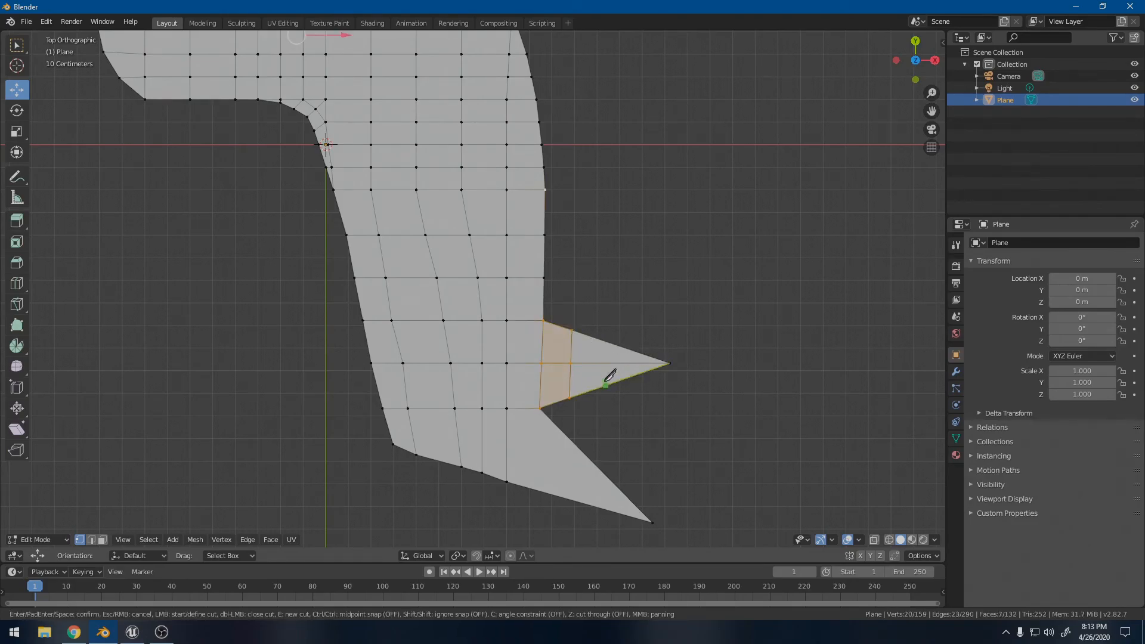
{"action": "left_click", "coordinate": [605, 386]}
{"action": "left_click", "coordinate": [608, 343]}
{"action": "key", "text": "Return"}
Step: Knife-cut a vertical edge from the notch between the side spikes down to the lower spike's bottom outline
{"action": "key", "text": "k"}
{"action": "left_click", "coordinate": [540, 408]}
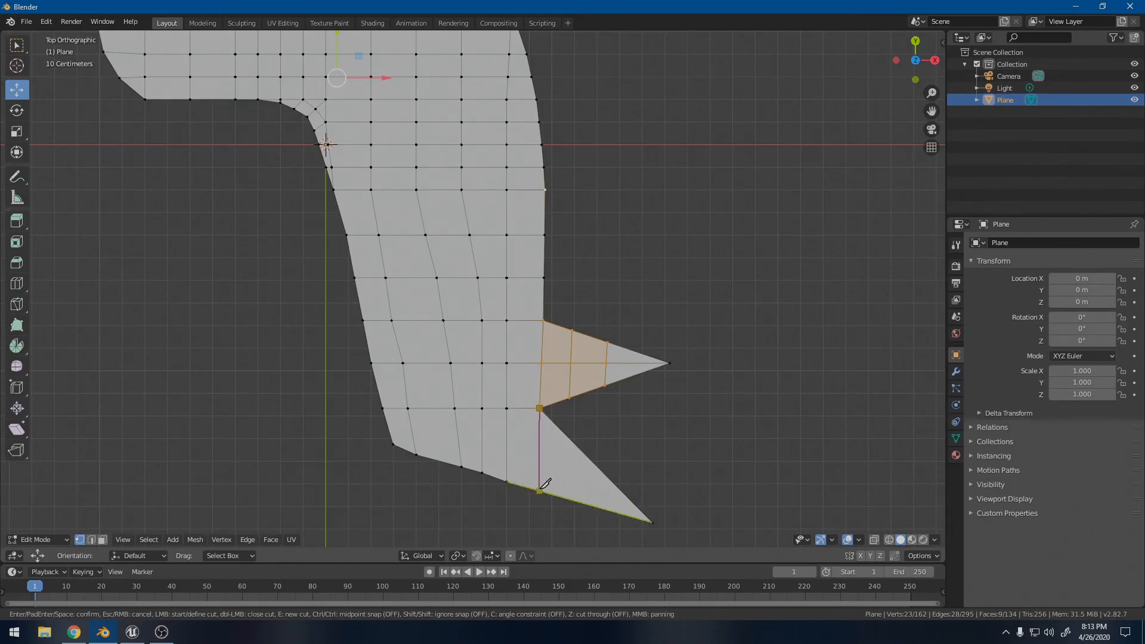
{"action": "left_click", "coordinate": [540, 490]}
{"action": "key", "text": "Return"}
Step: Knife-cut two vertical edges across the lowest side spike, spaced between its base cut and tip
{"action": "key", "text": "k"}
{"action": "left_click", "coordinate": [569, 439]}
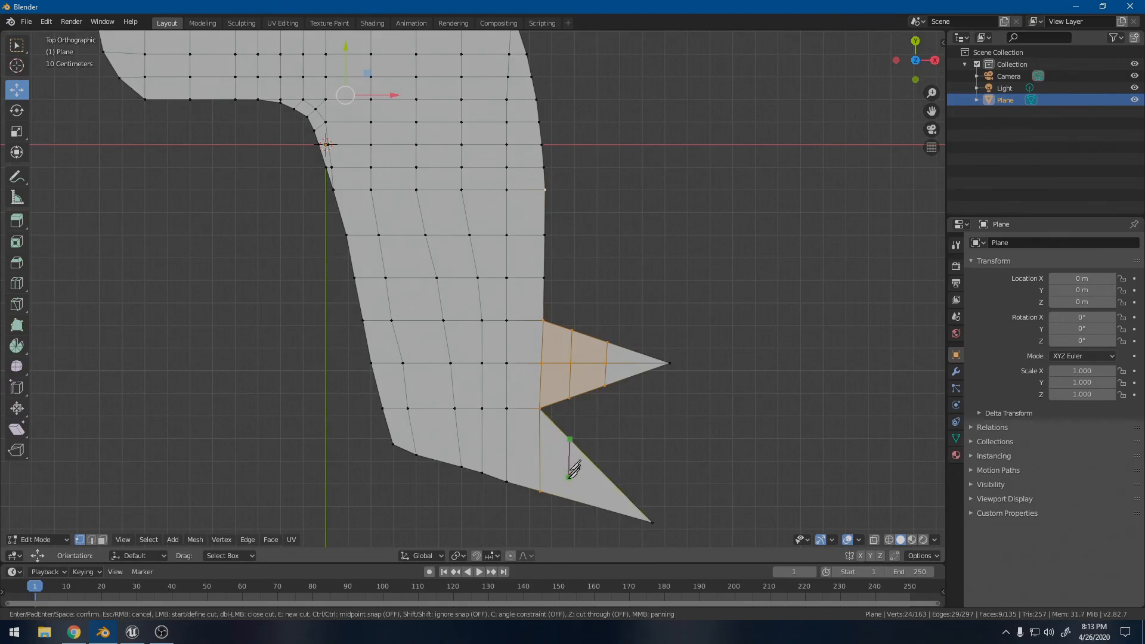
{"action": "left_click", "coordinate": [570, 498]}
{"action": "key", "text": "Return"}
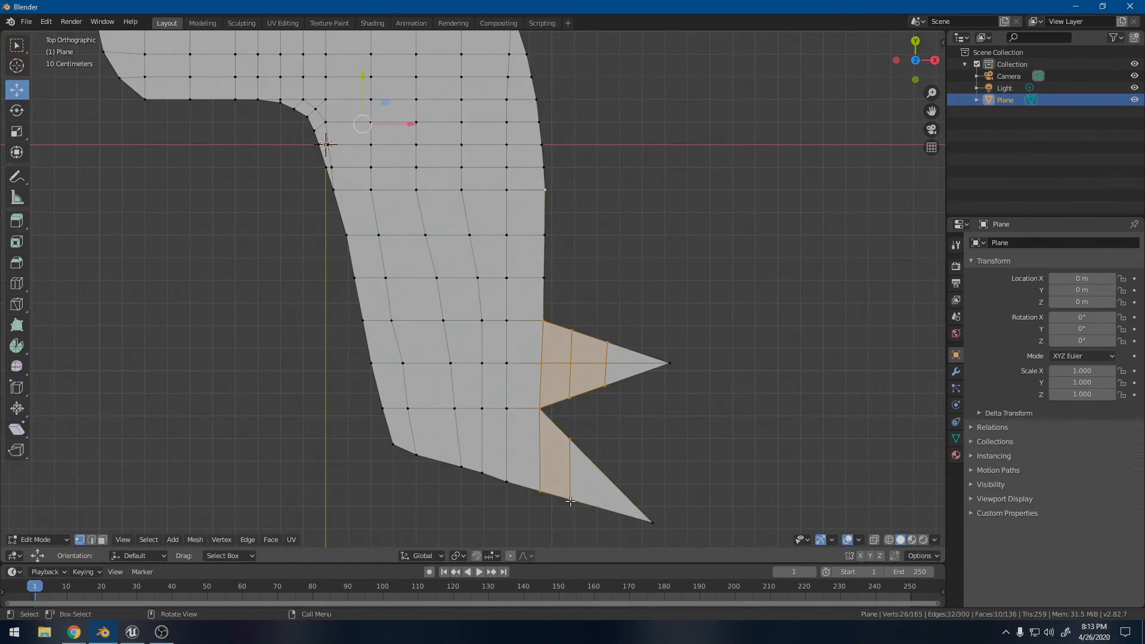
{"action": "key", "text": "k"}
{"action": "left_click", "coordinate": [603, 473]}
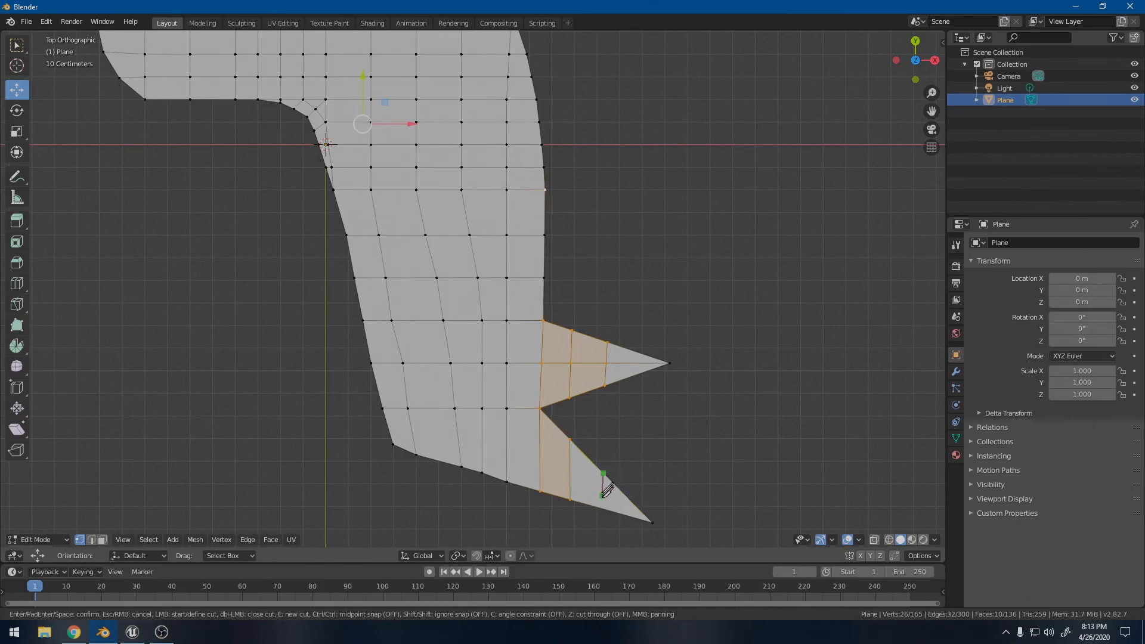
{"action": "left_click", "coordinate": [601, 508]}
{"action": "key", "text": "Return"}
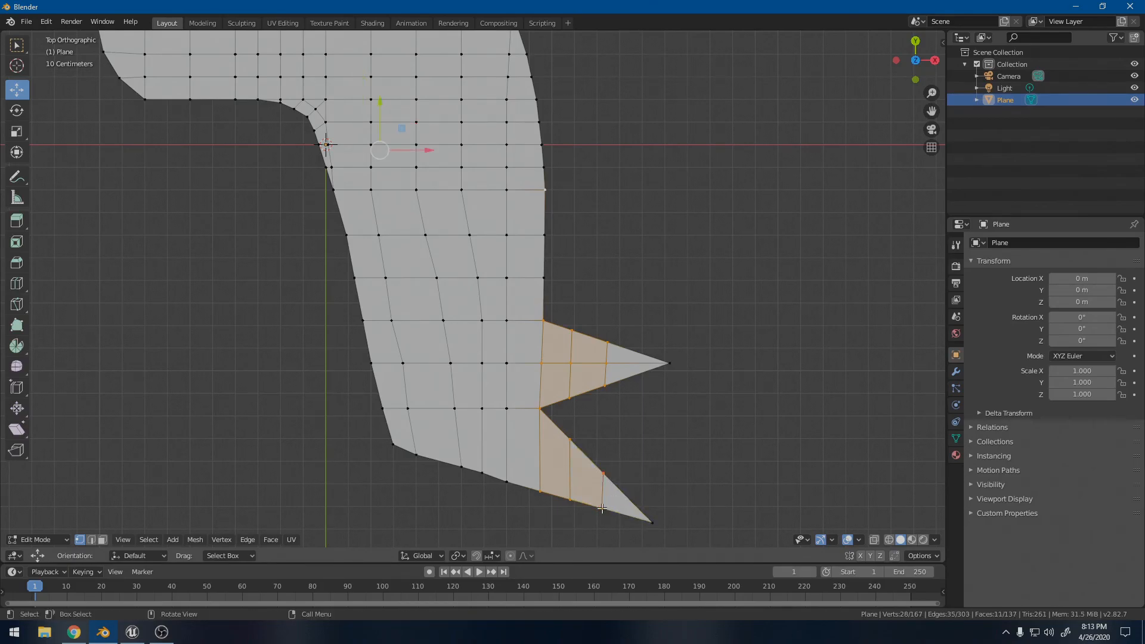
Step: Knife-cut from the lowest side spike's tip through the middle of its base and across the vertical arm to the opposite outline, just above the corner
{"action": "scroll", "coordinate": [656, 491], "scroll_direction": "down", "scroll_amount": 2}
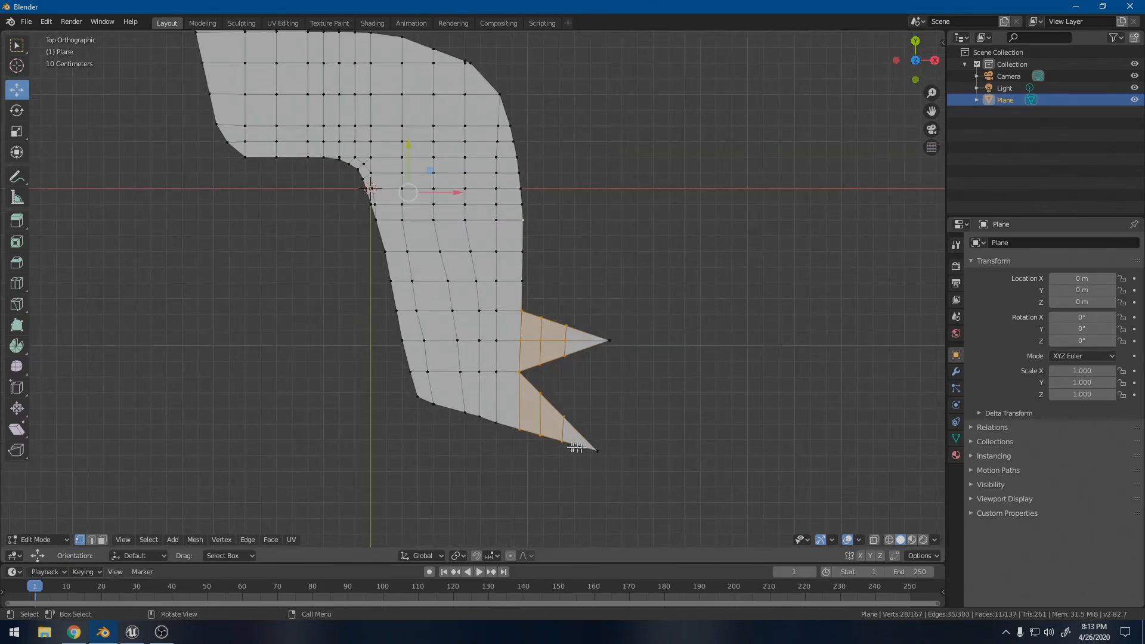
{"action": "scroll", "coordinate": [417, 385], "scroll_direction": "down", "scroll_amount": 1}
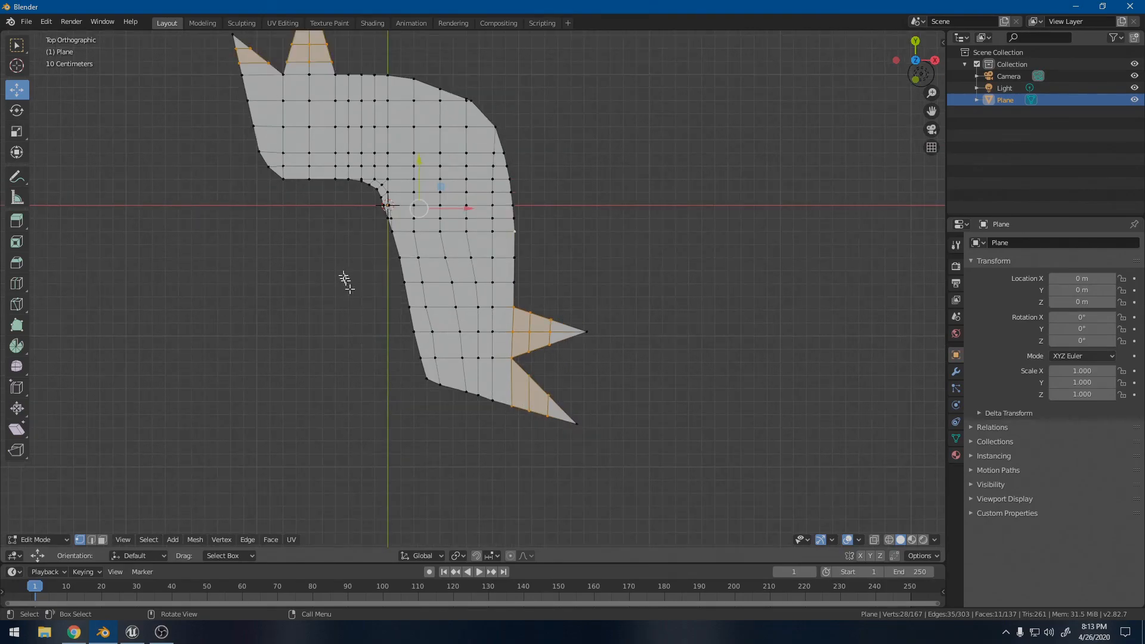
{"action": "scroll", "coordinate": [590, 429], "scroll_direction": "up", "scroll_amount": 2}
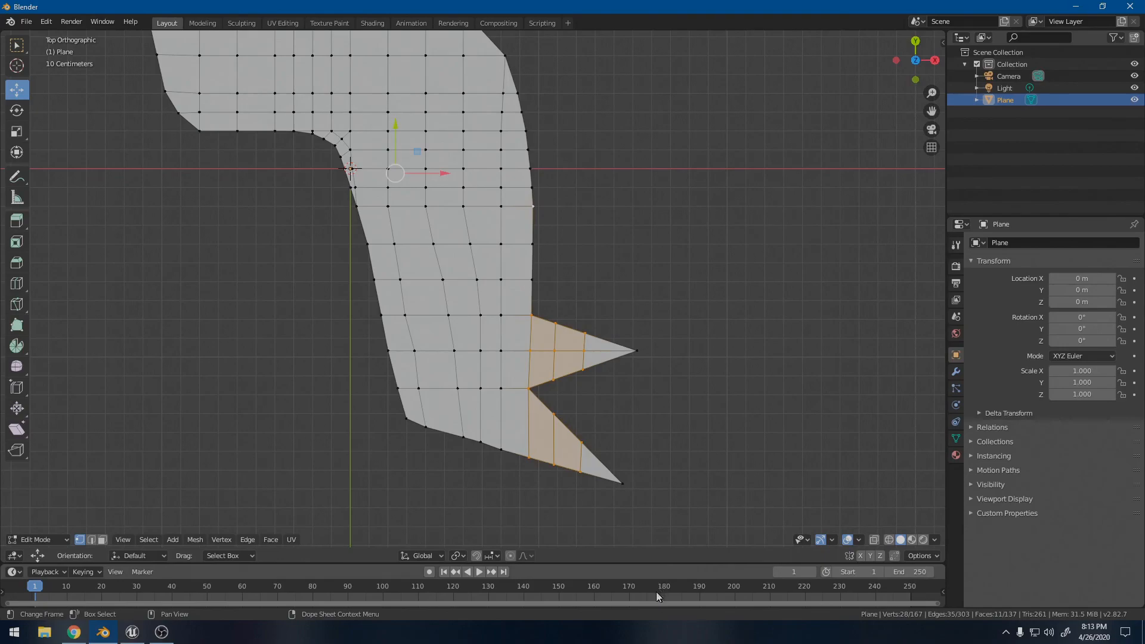
{"action": "key", "text": "k"}
{"action": "left_click", "coordinate": [621, 481]}
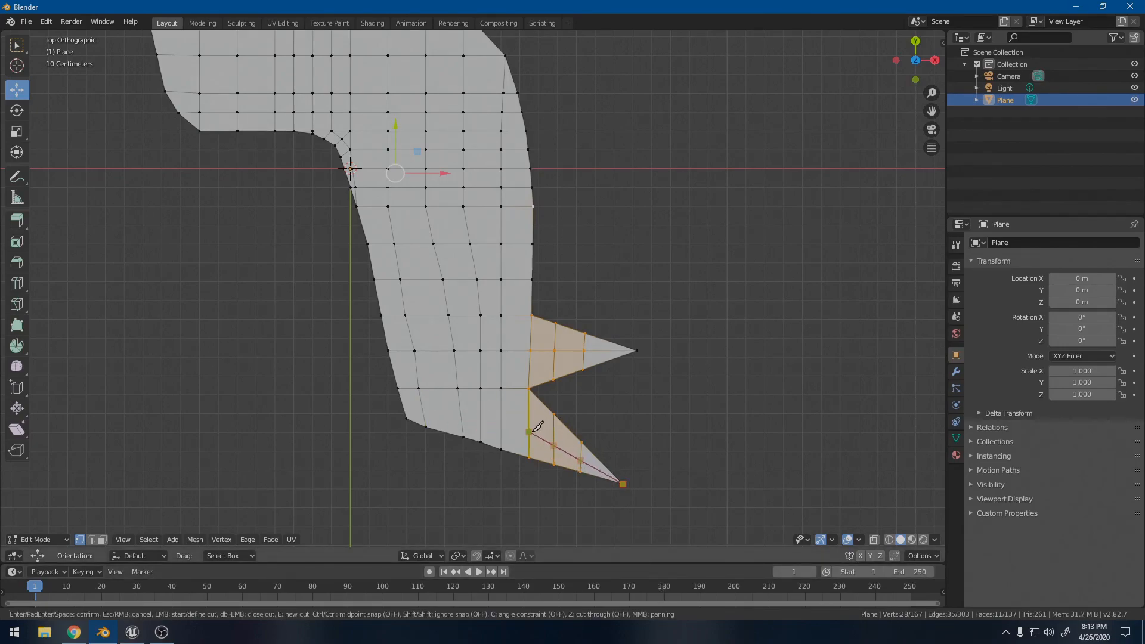
{"action": "left_click", "coordinate": [528, 429]}
{"action": "left_click", "coordinate": [409, 405]}
{"action": "key", "text": "Return"}
Step: Knife-cut from the outermost upper spike's tip through the middle of its base and down the horizontal arm to its slanted lower corner
{"action": "middle_click_drag", "start_coordinate": [302, 342], "coordinate": [500, 118], "text": "shift"}
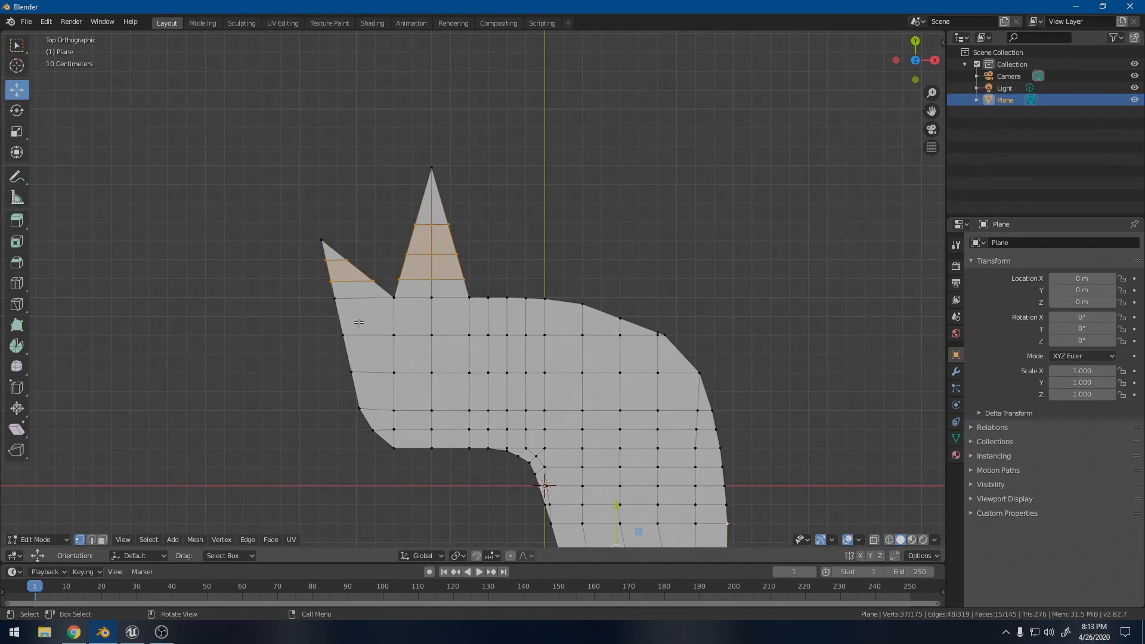
{"action": "key", "text": "k"}
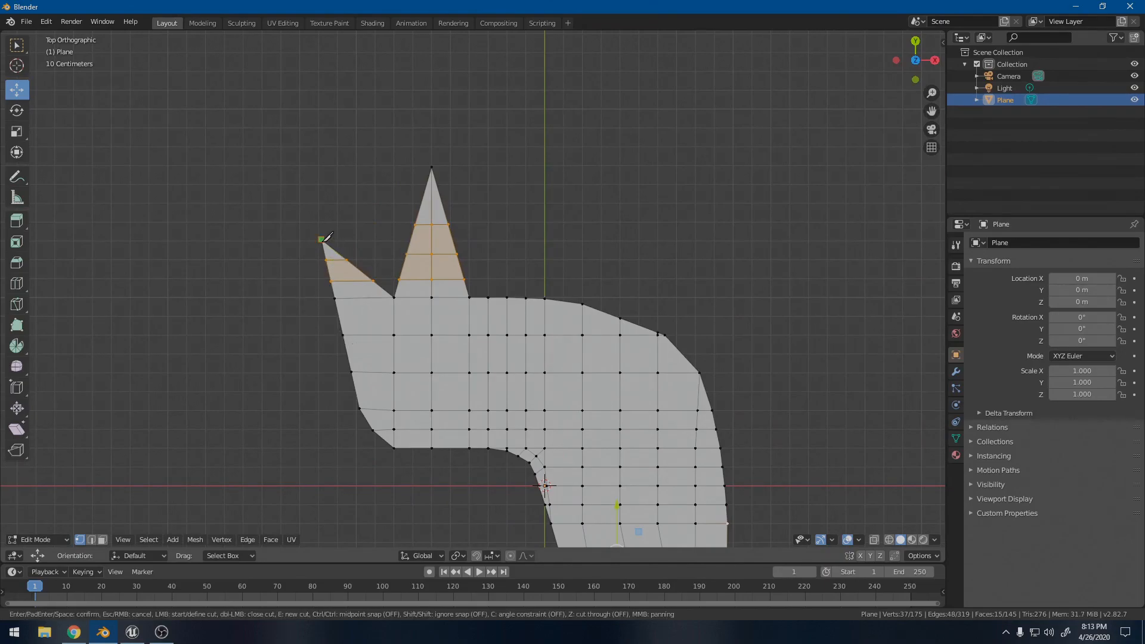
{"action": "left_click", "coordinate": [322, 239]}
{"action": "left_click", "coordinate": [362, 298]}
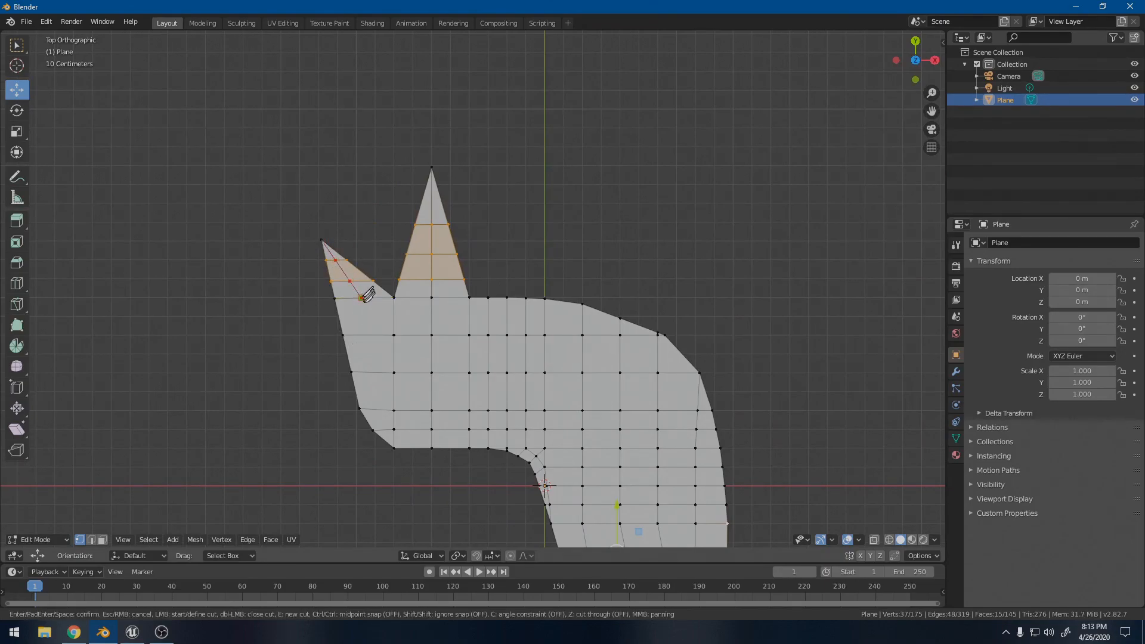
{"action": "left_click", "coordinate": [385, 429]}
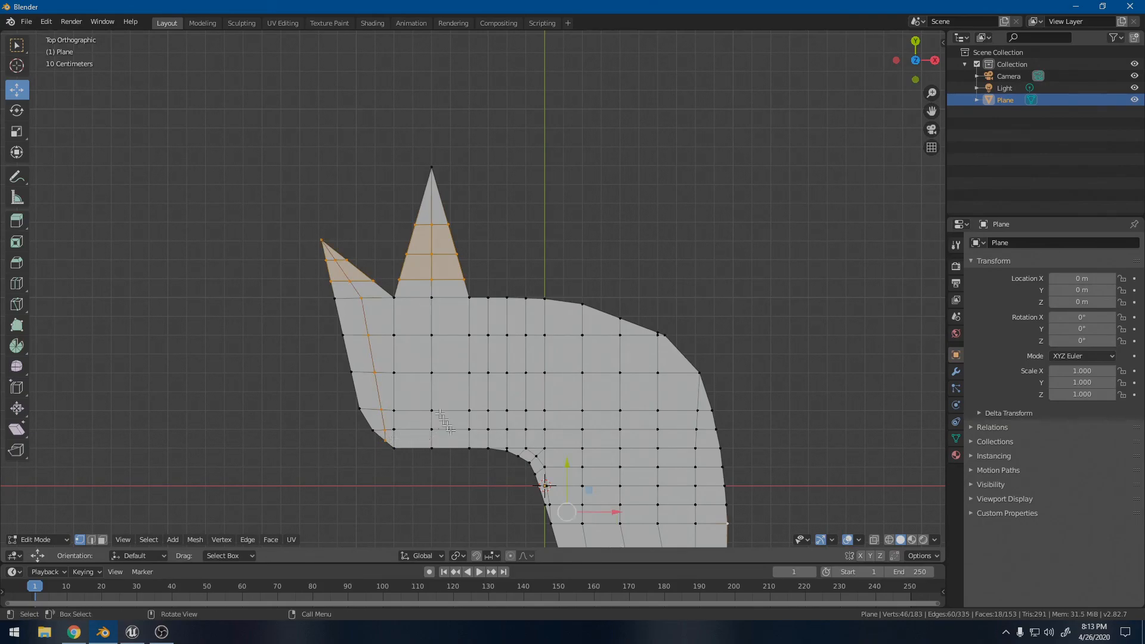
{"action": "scroll", "coordinate": [446, 425], "scroll_direction": "down", "scroll_amount": 4}
{"action": "scroll", "coordinate": [516, 417], "scroll_direction": "up", "scroll_amount": 1}
{"action": "left_click", "coordinate": [541, 327]}
{"action": "scroll", "coordinate": [411, 474], "scroll_direction": "down", "scroll_amount": 2}
{"action": "scroll", "coordinate": [498, 444], "scroll_direction": "down", "scroll_amount": 2}
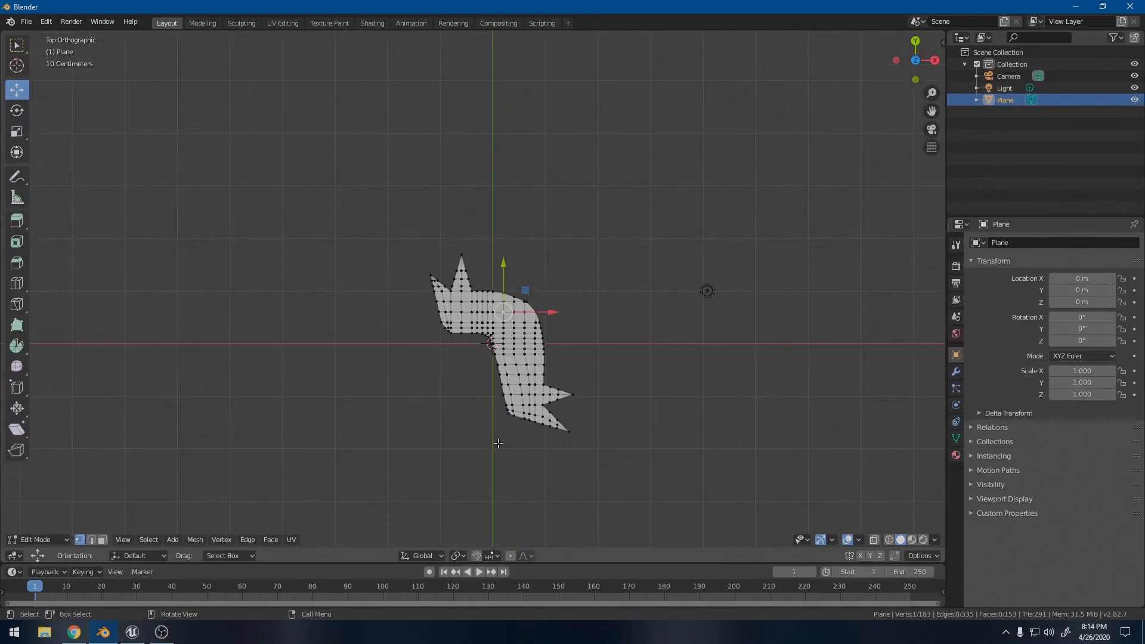
{"action": "middle_click_drag", "start_coordinate": [498, 443], "coordinate": [482, 425]}
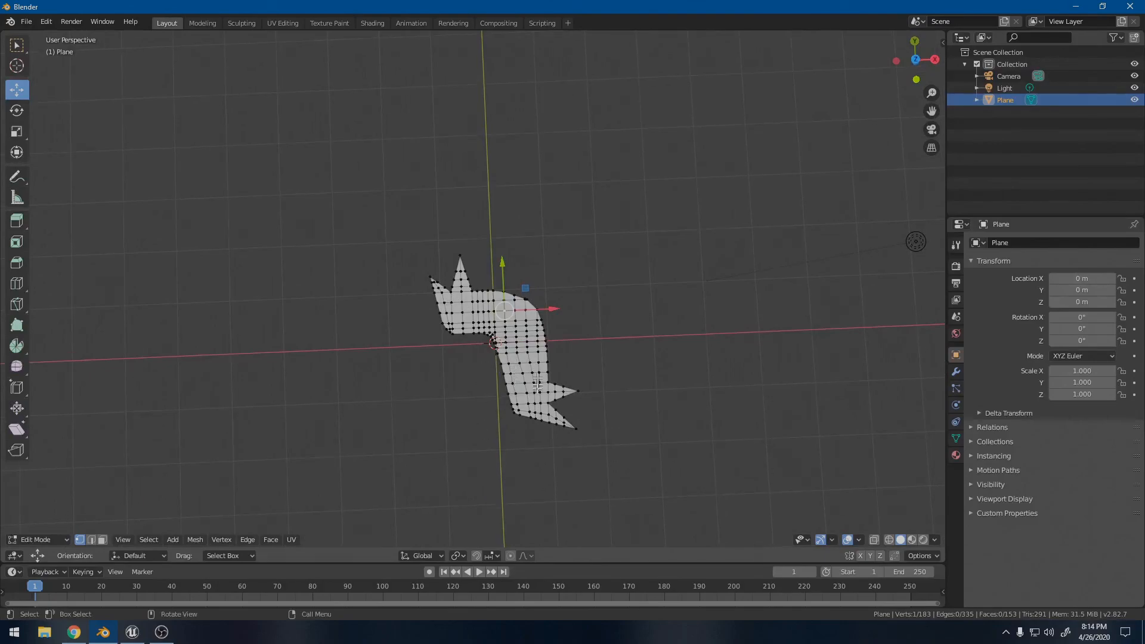